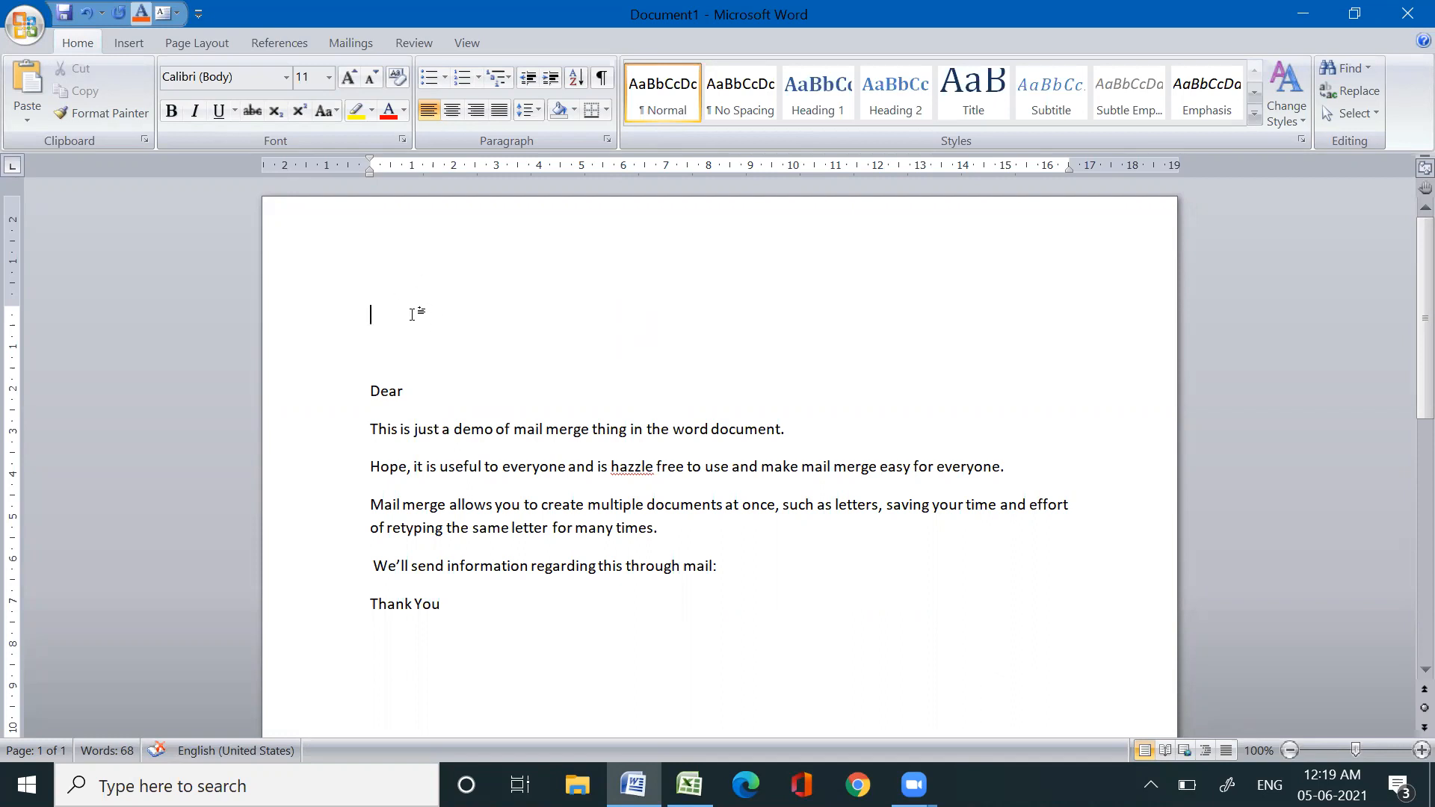
Step: Start the Step by Step Mail Merge Wizard with Letters as the document type and continue to the starting document
{"action": "left_click", "coordinate": [353, 45]}
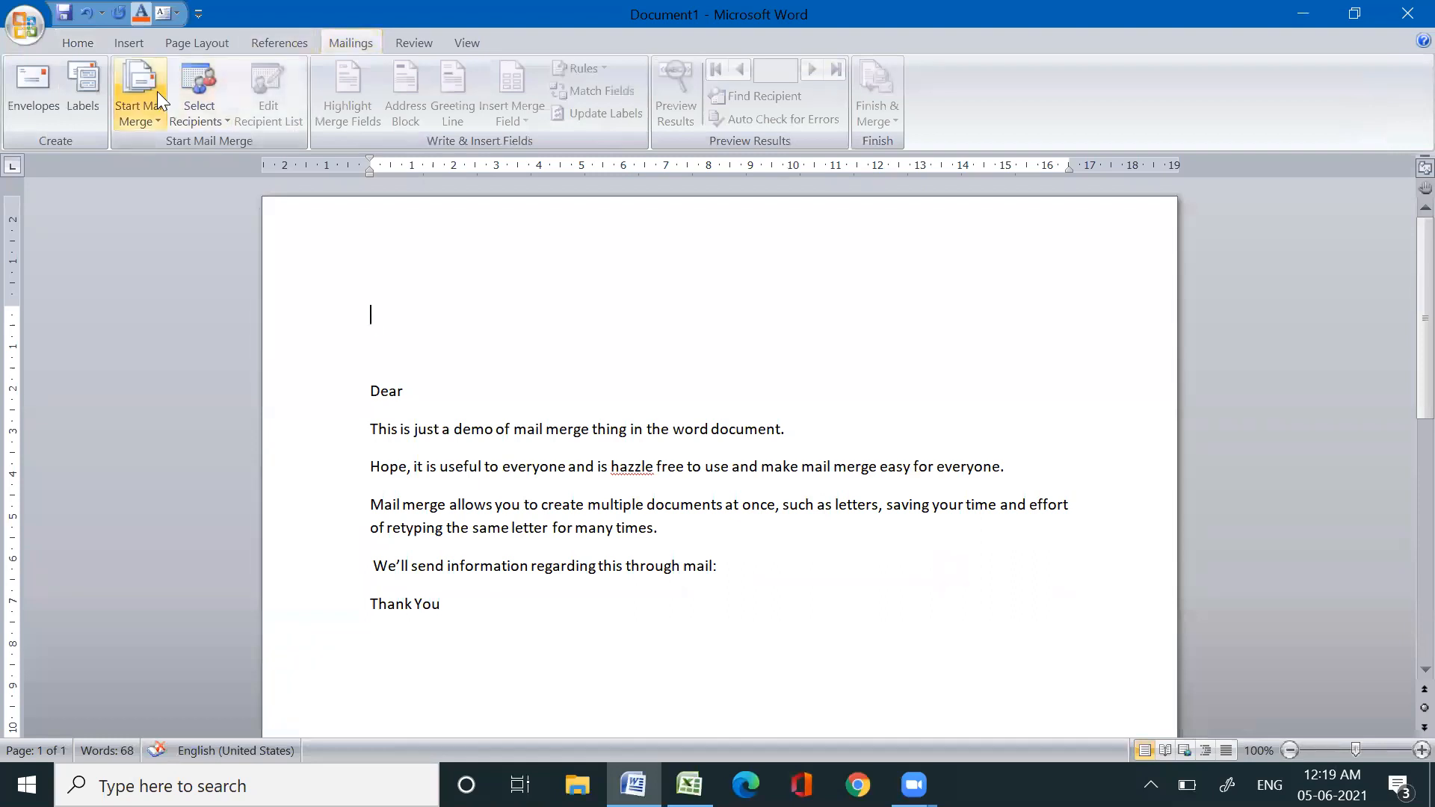
{"action": "left_click", "coordinate": [140, 82]}
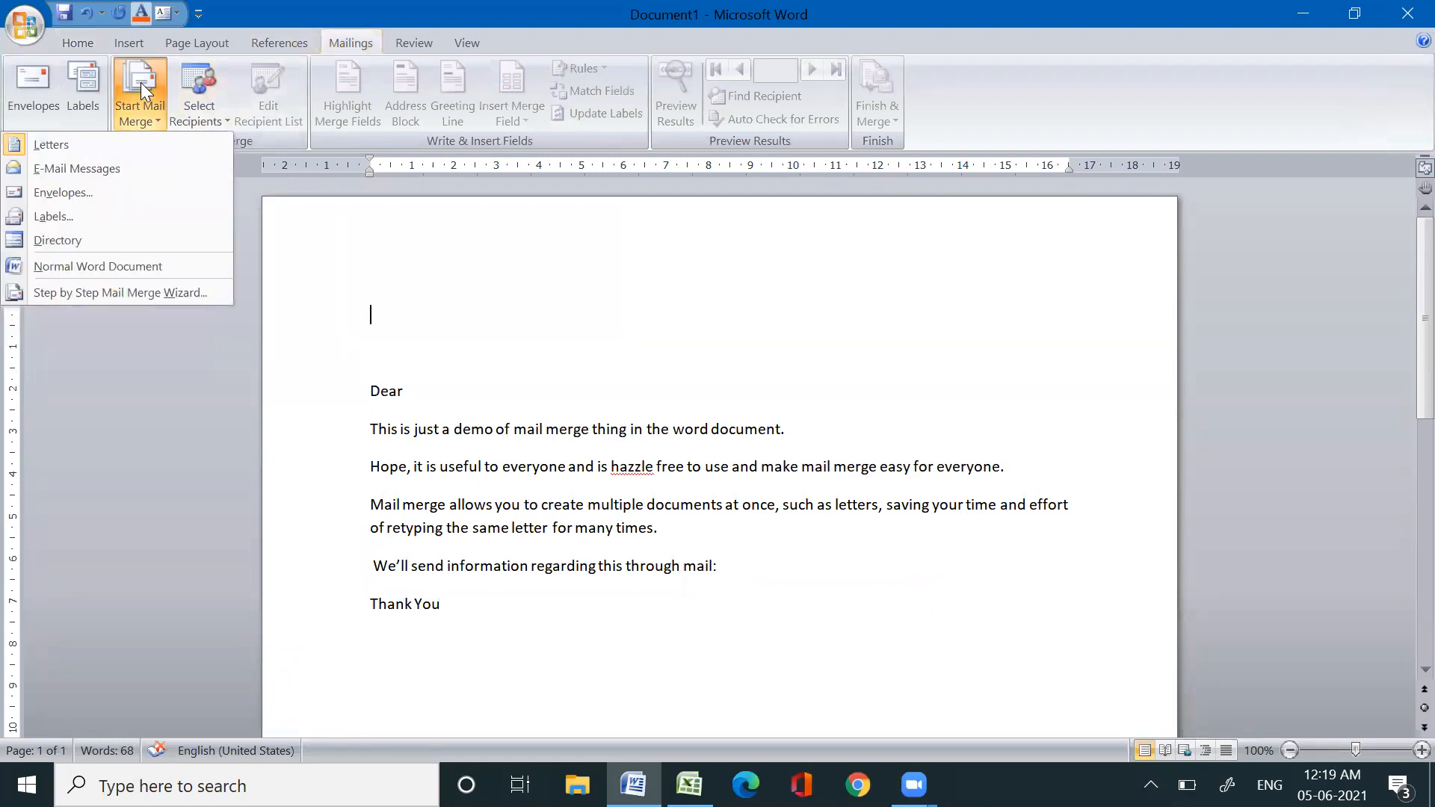
{"action": "left_click", "coordinate": [109, 293]}
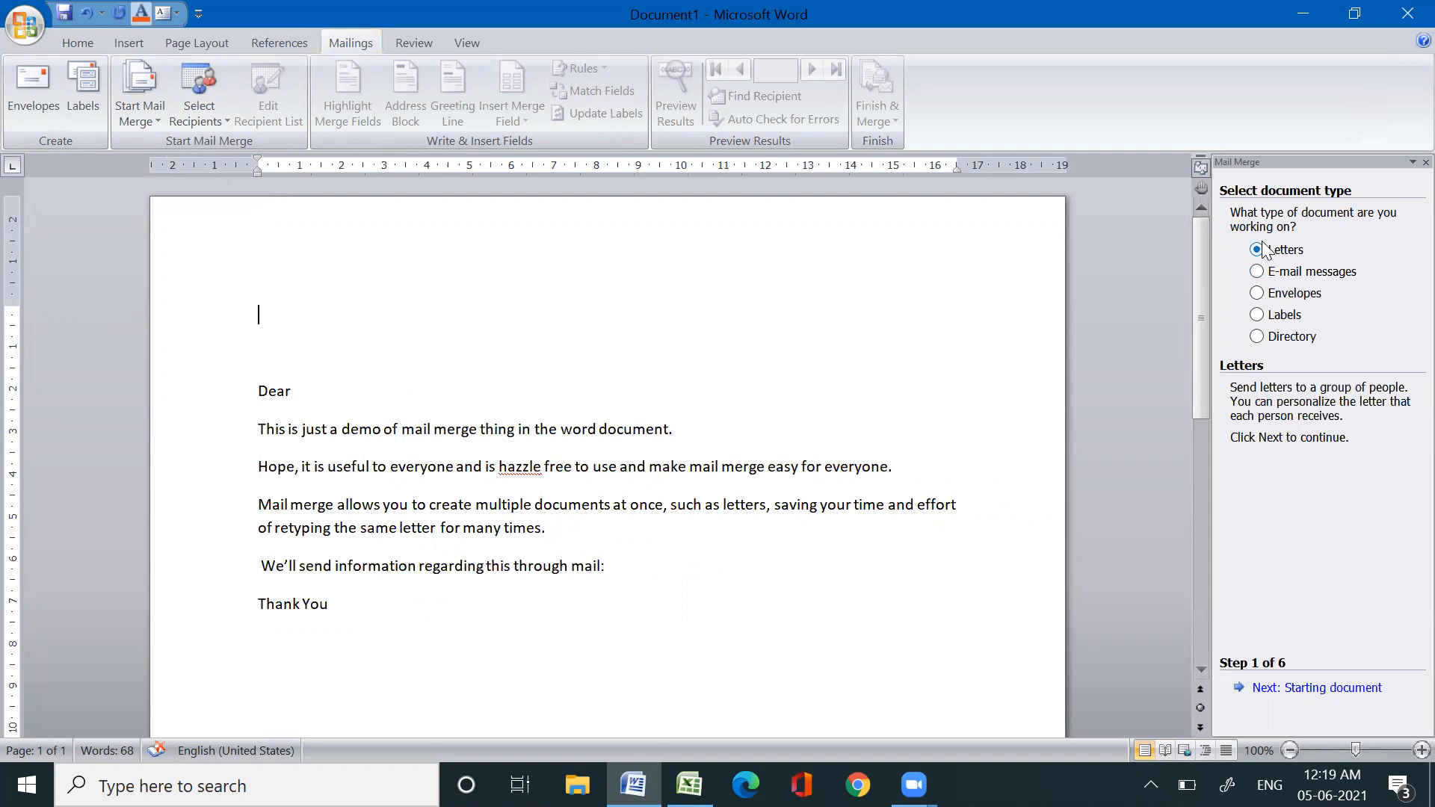
{"action": "left_click", "coordinate": [1312, 689]}
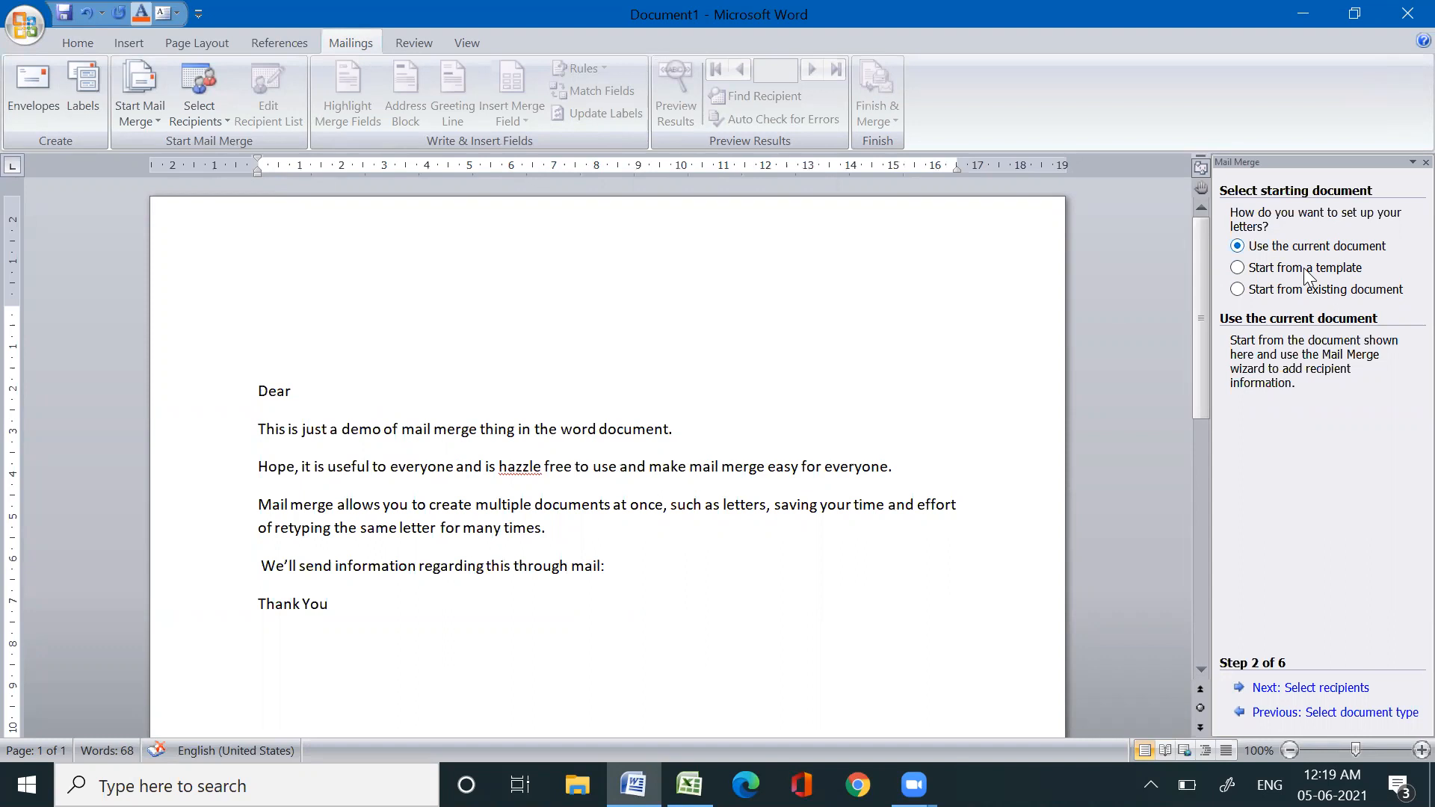
Step: Use the current document as the starting document for the letters and continue to recipient selection
{"action": "left_click", "coordinate": [1238, 290]}
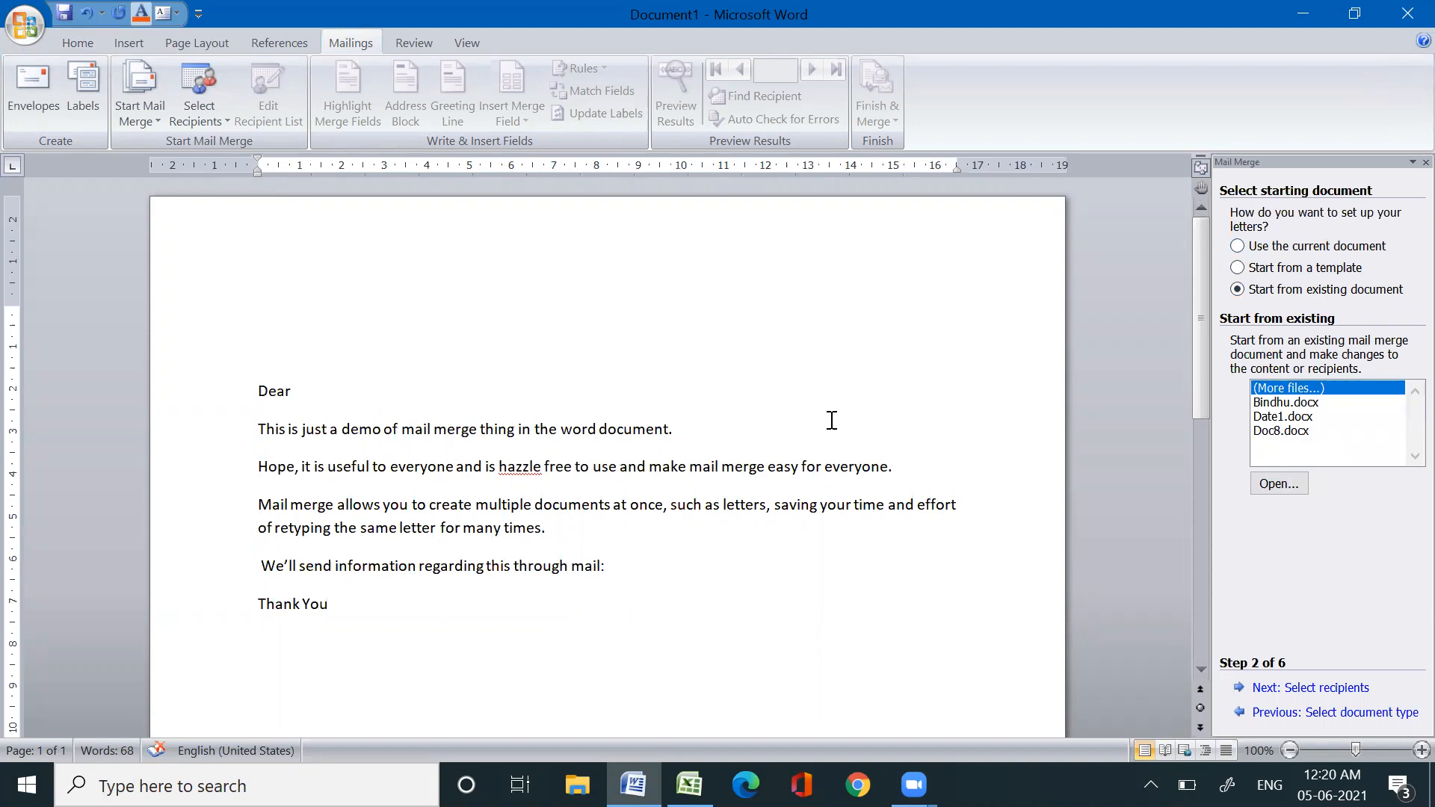
{"action": "left_click", "coordinate": [1237, 248]}
{"action": "left_click", "coordinate": [1354, 688]}
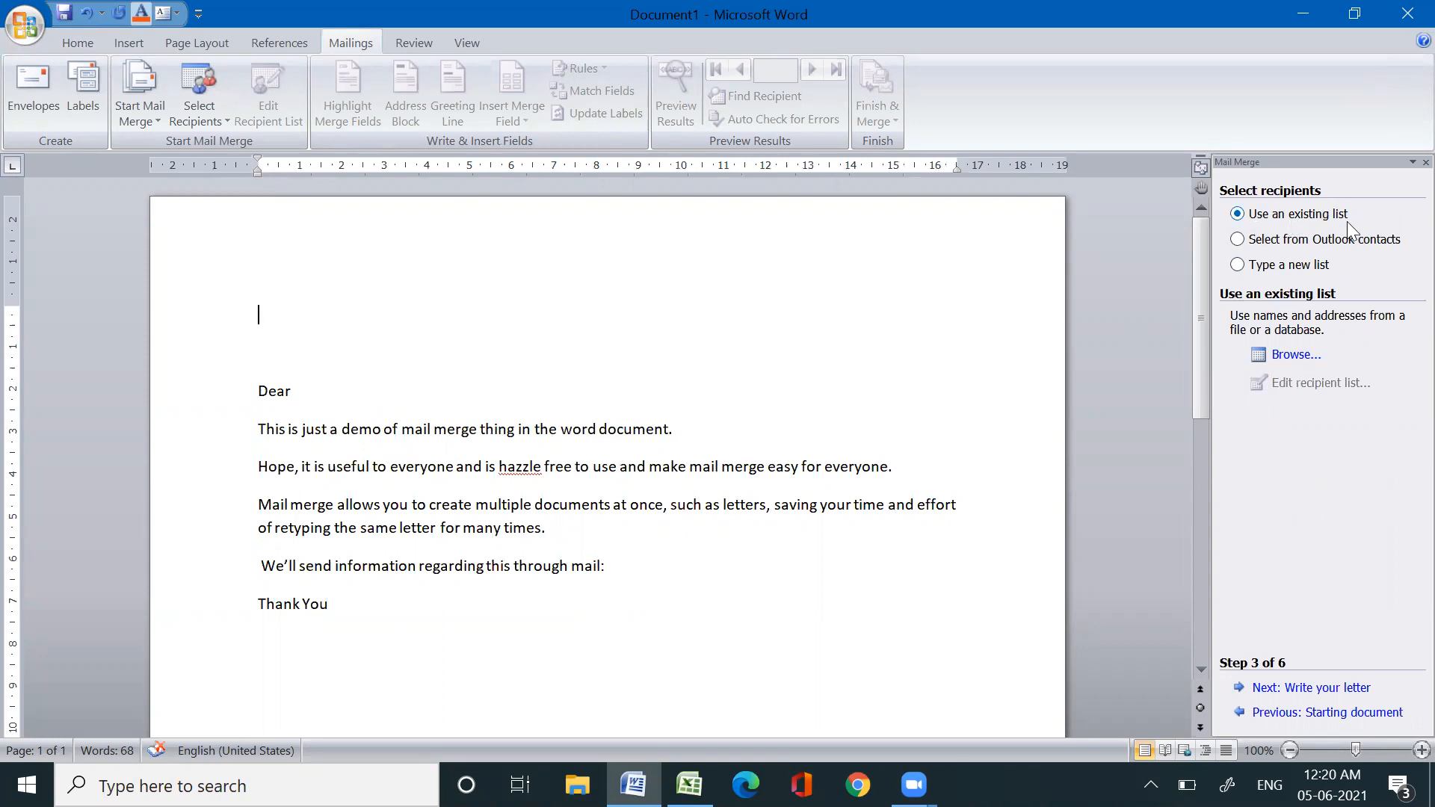
Step: Create a new recipient list and delete its Title, Address Line 1 and Address Line 2 fields
{"action": "left_click", "coordinate": [1236, 265]}
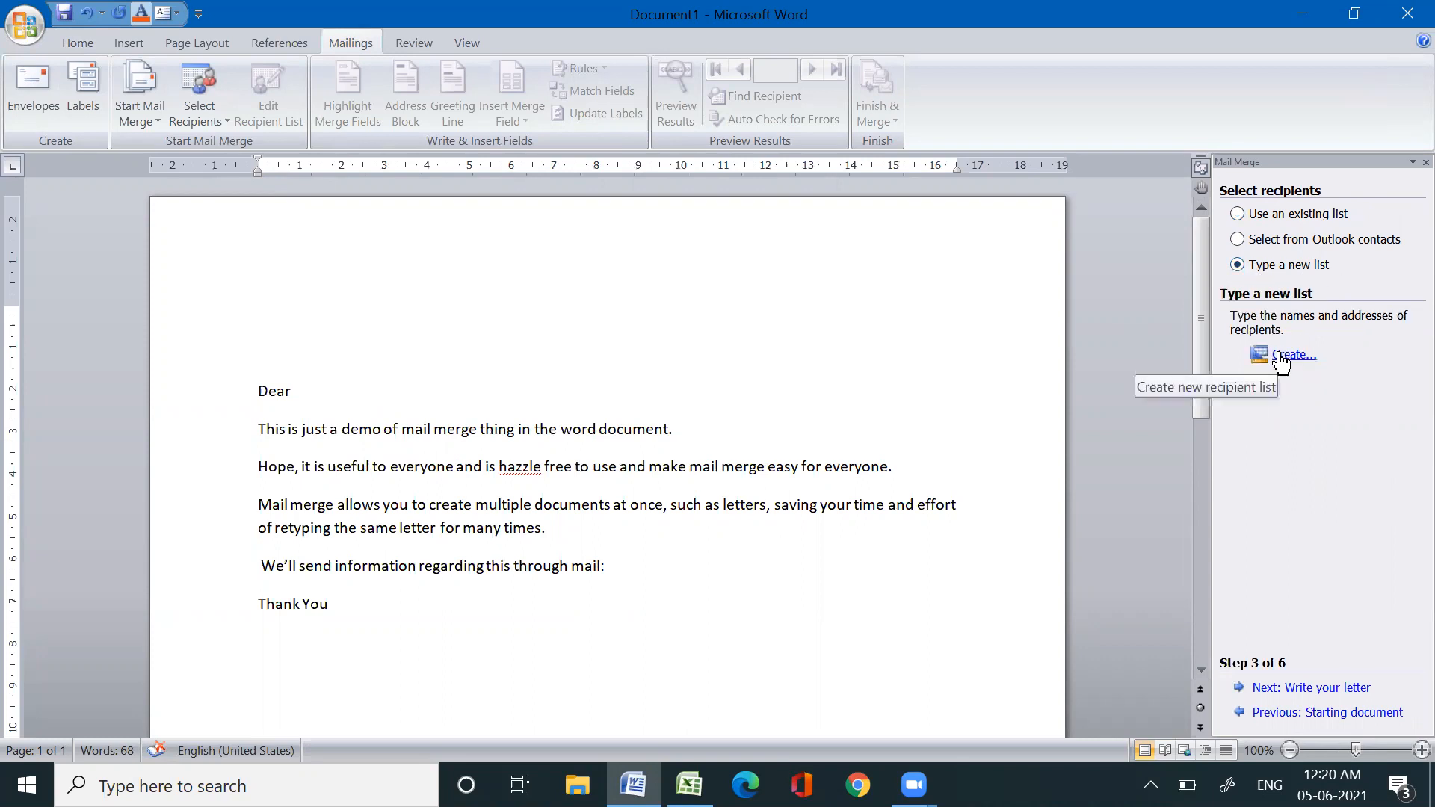
{"action": "left_click", "coordinate": [1281, 355]}
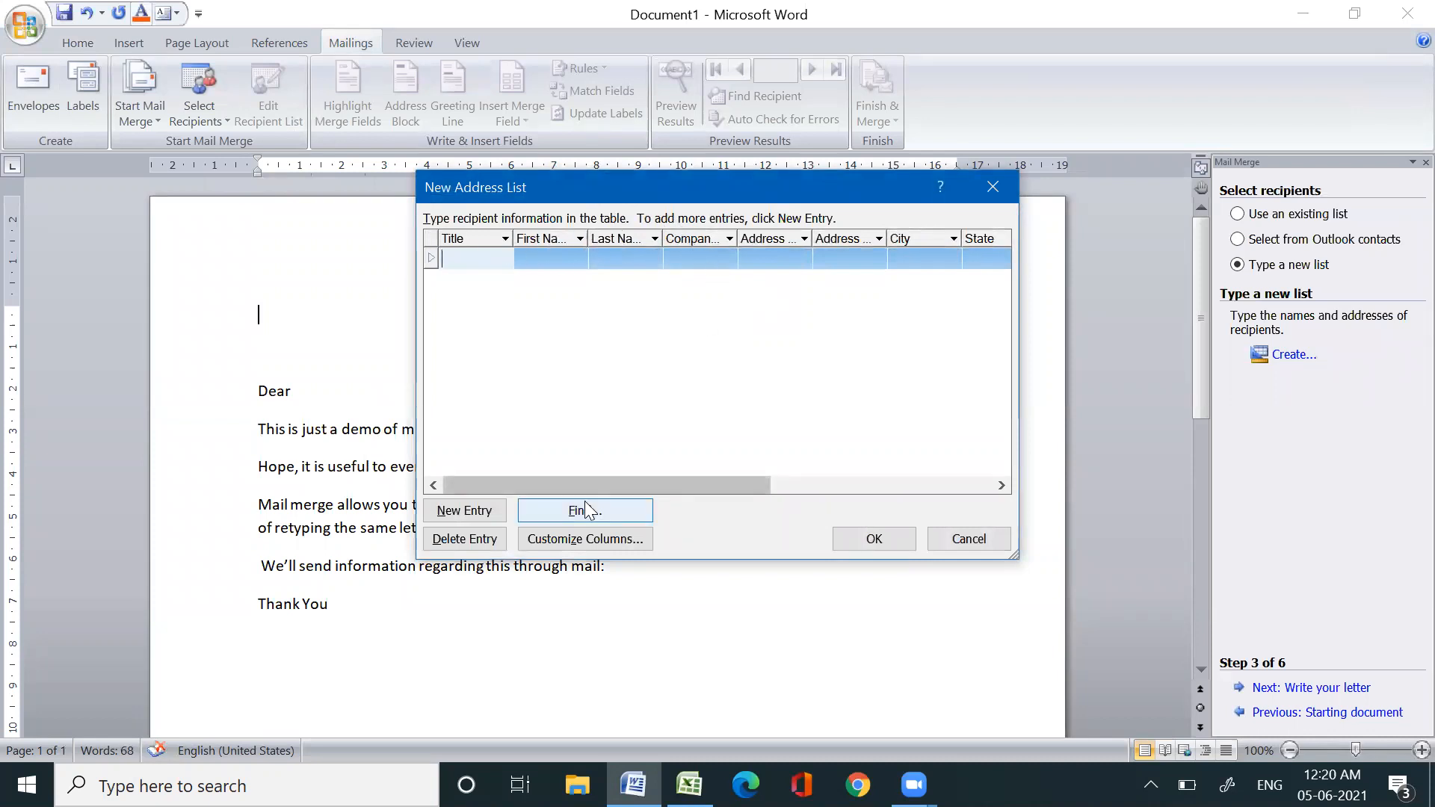
{"action": "left_click", "coordinate": [580, 541]}
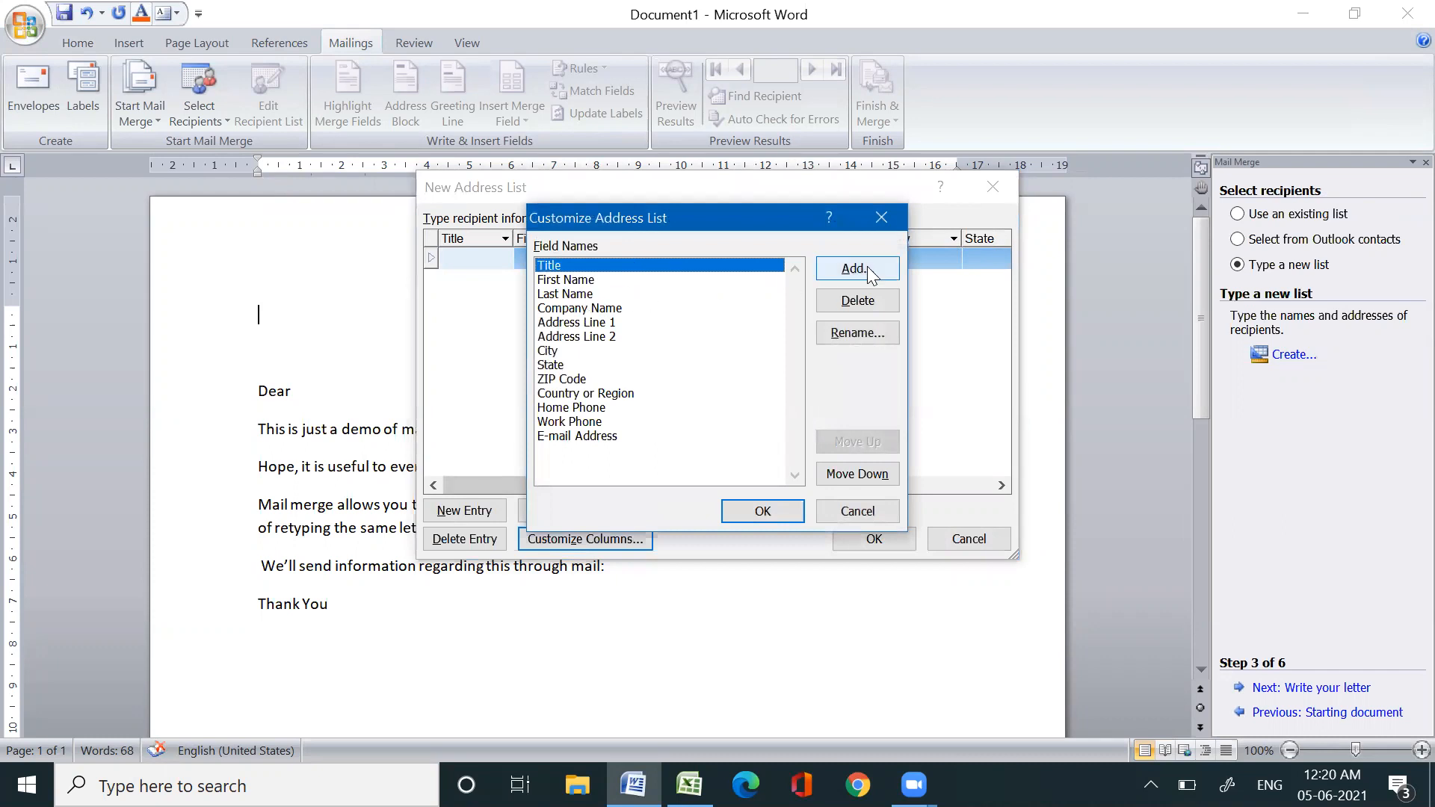
{"action": "left_click", "coordinate": [844, 304]}
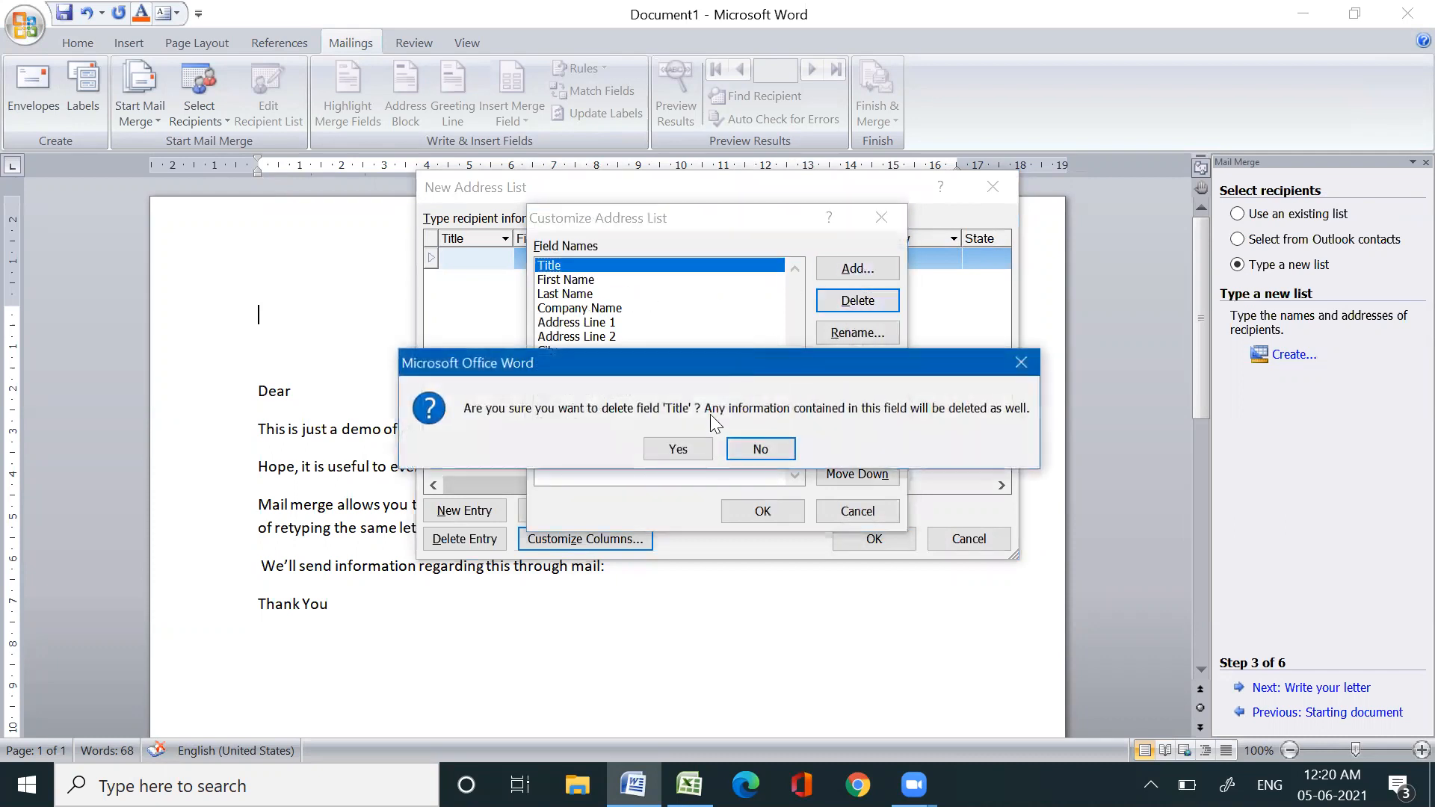
{"action": "left_click", "coordinate": [675, 450]}
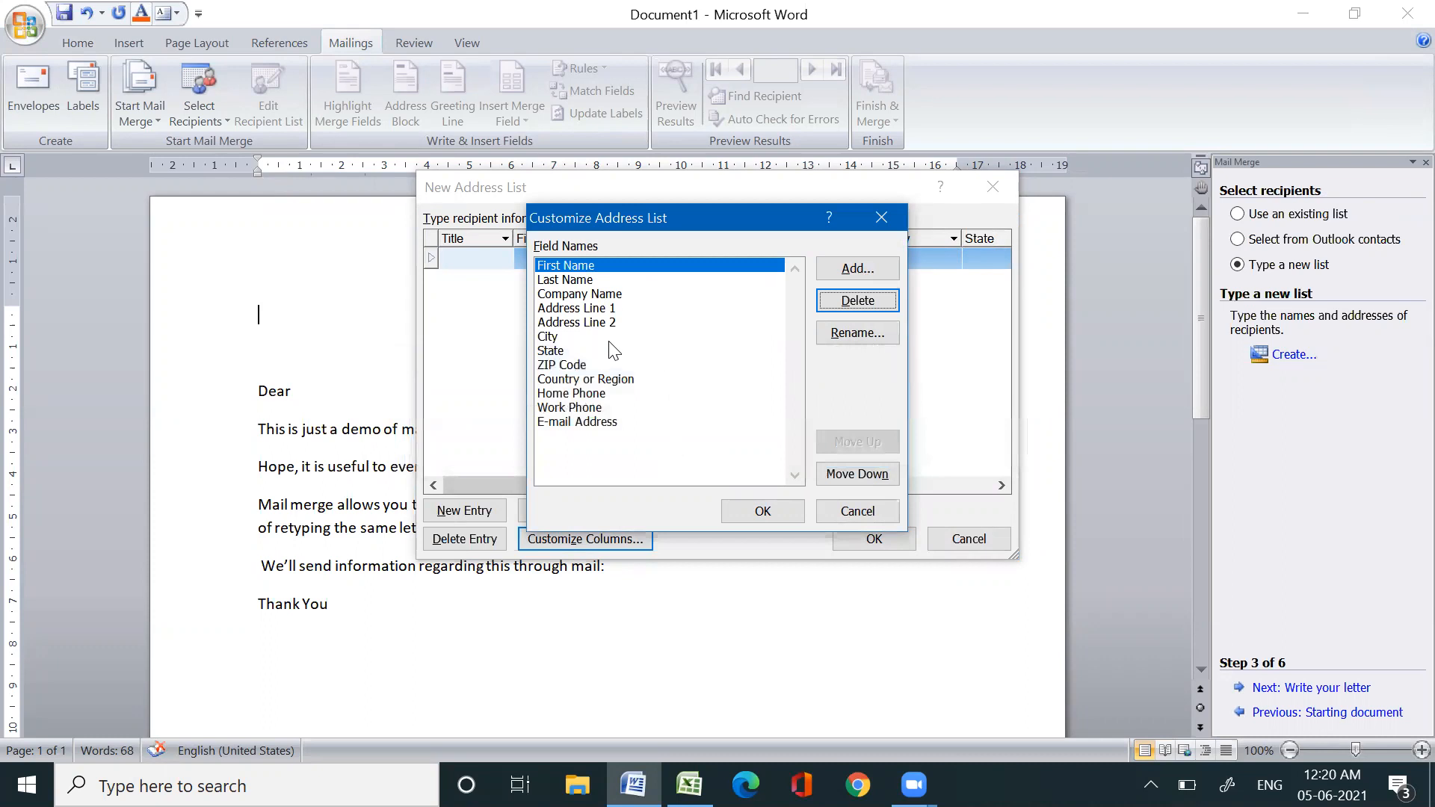
{"action": "left_click", "coordinate": [610, 308]}
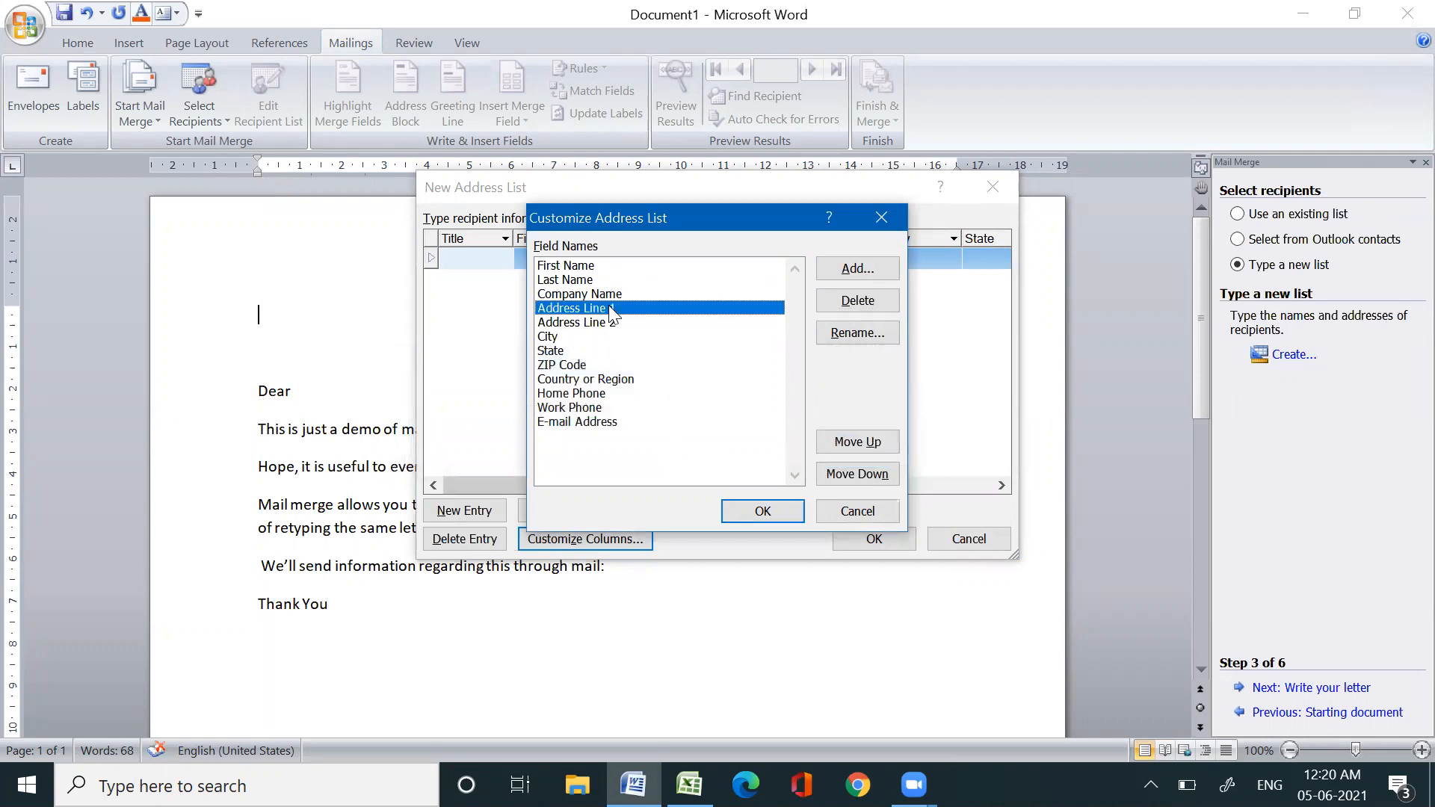
{"action": "left_click", "coordinate": [854, 302]}
{"action": "left_click", "coordinate": [677, 449]}
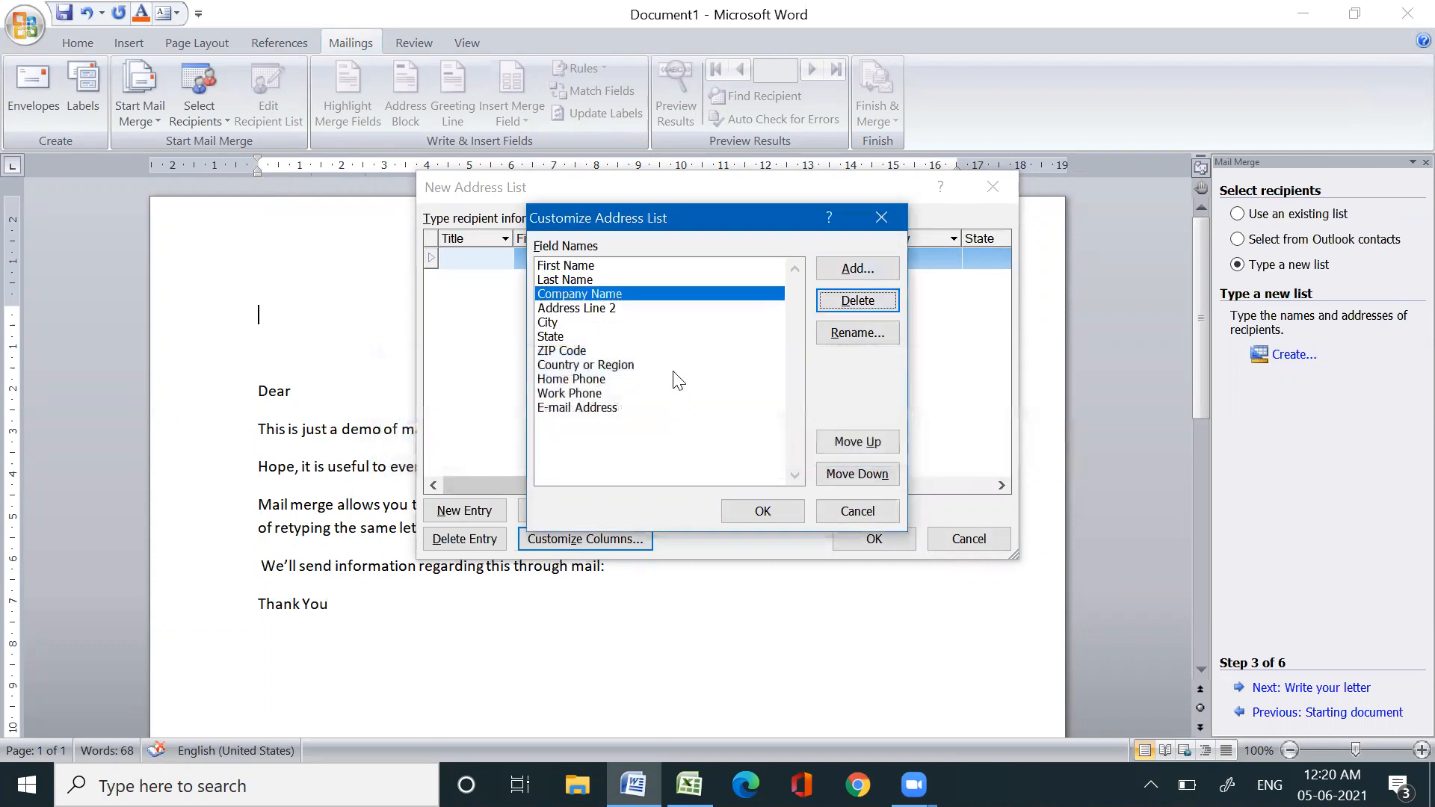
{"action": "left_click", "coordinate": [682, 307]}
{"action": "left_click", "coordinate": [855, 300]}
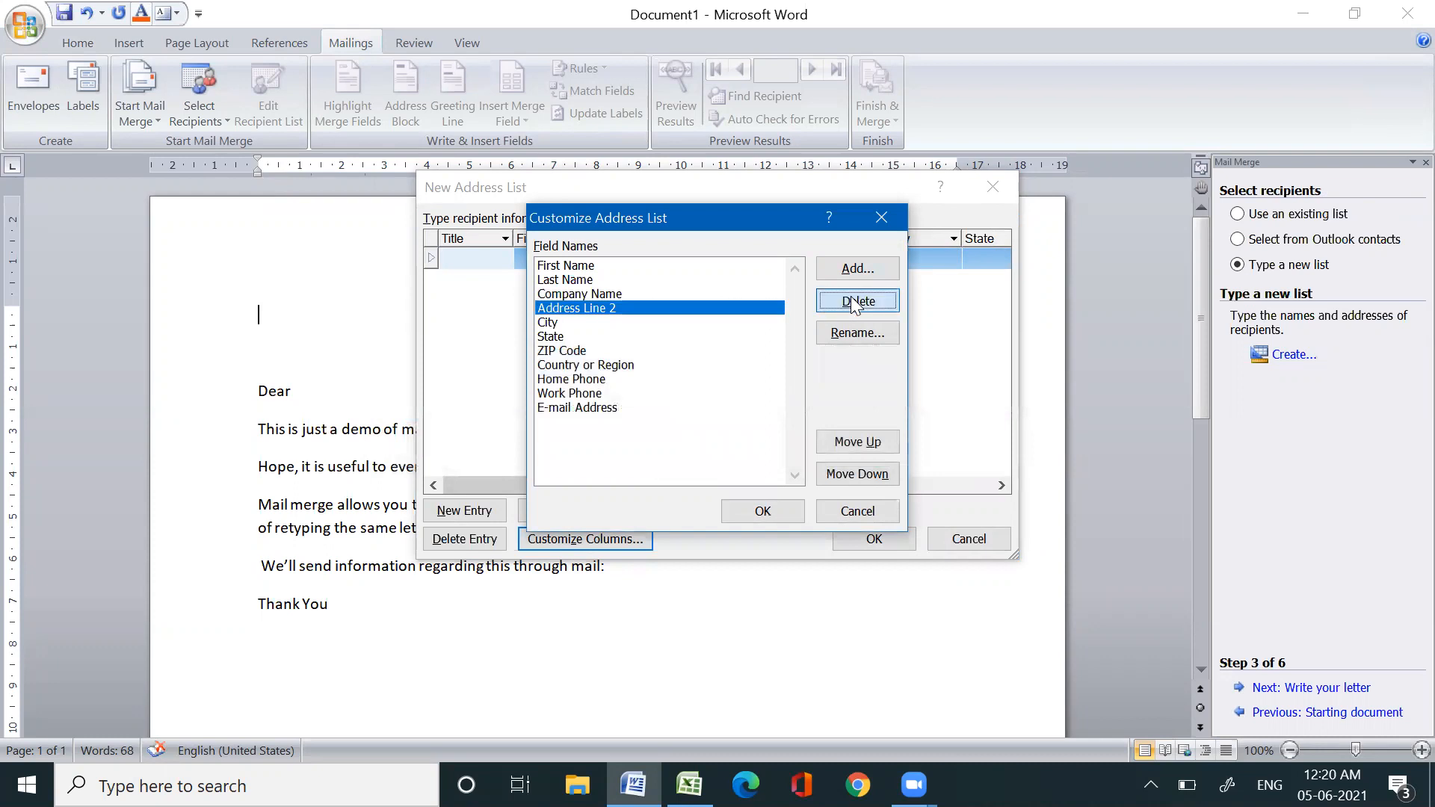
{"action": "left_click", "coordinate": [675, 448]}
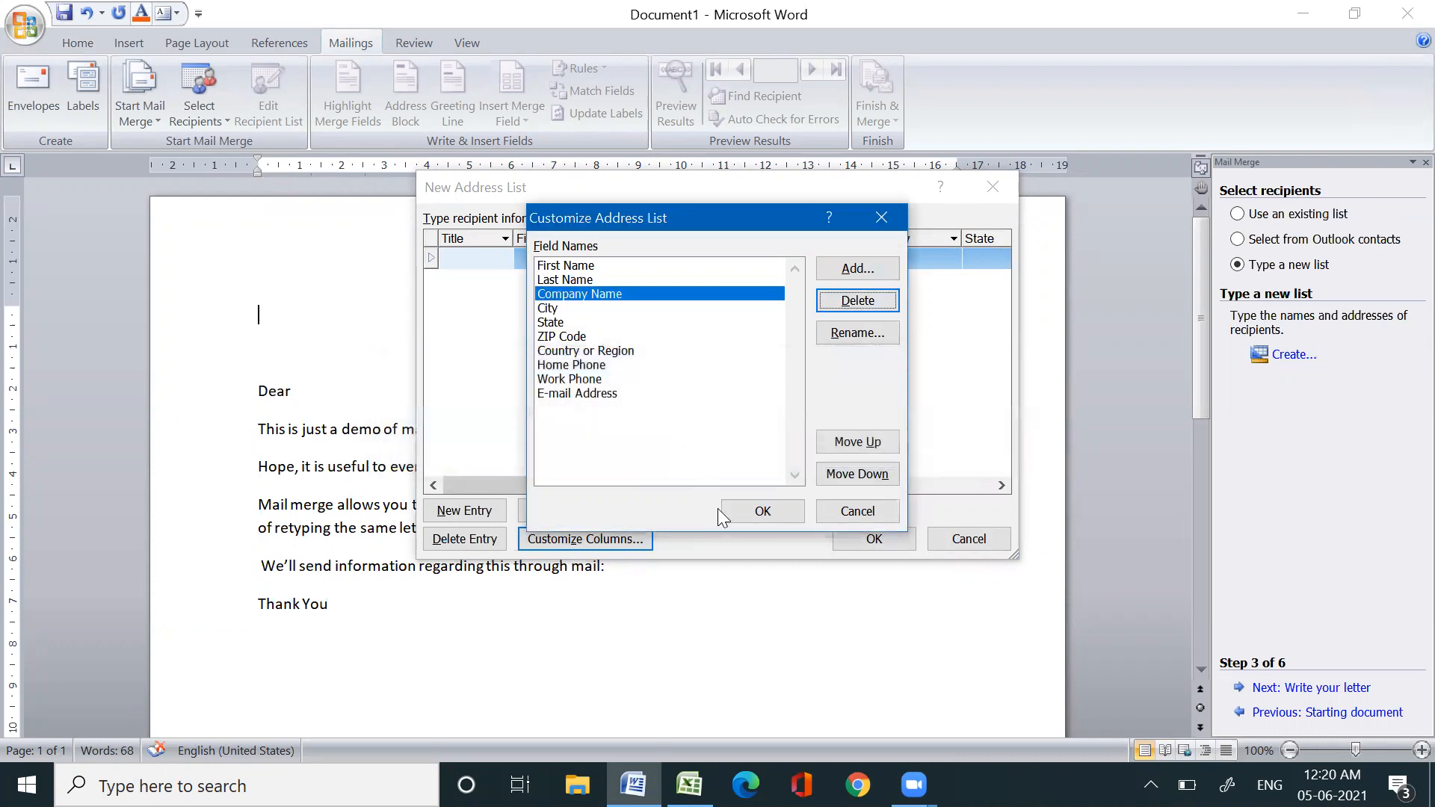
Step: Rename the Company Name field to "company" and apply the customized columns to the address list
{"action": "left_click", "coordinate": [862, 334]}
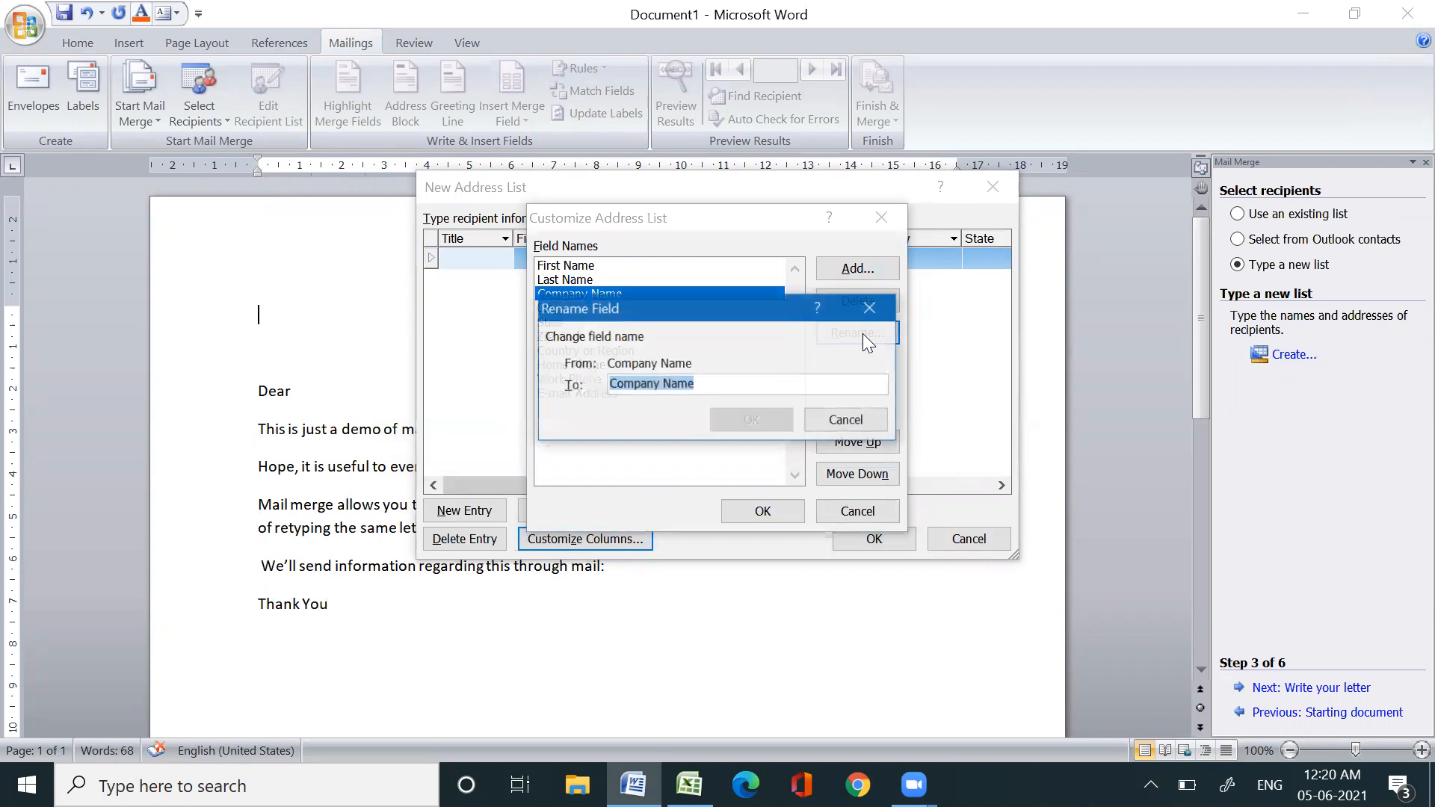
{"action": "key", "text": "BackSpace"}
{"action": "type", "text": "compb"}
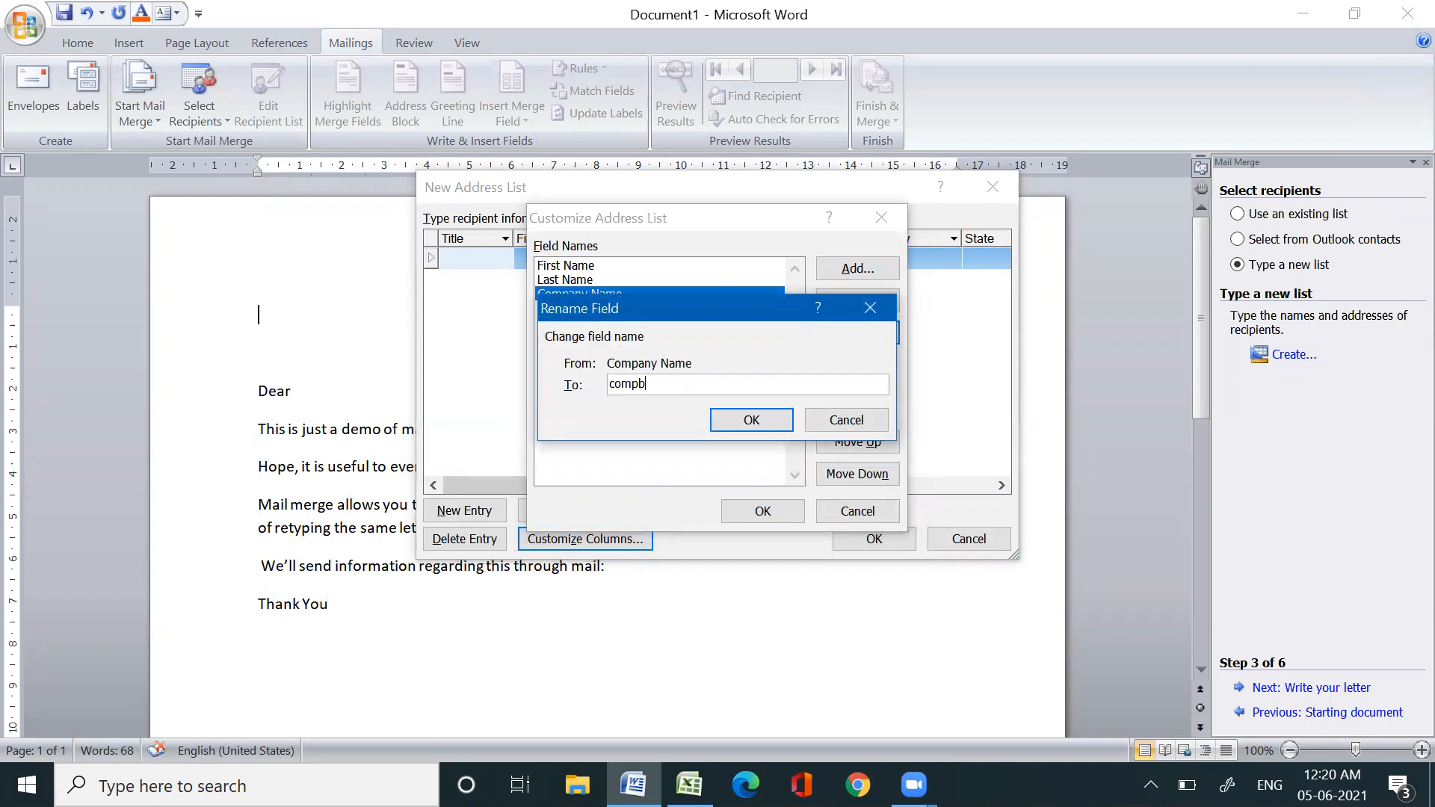
{"action": "key", "text": "BackSpace"}
{"action": "type", "text": "any"}
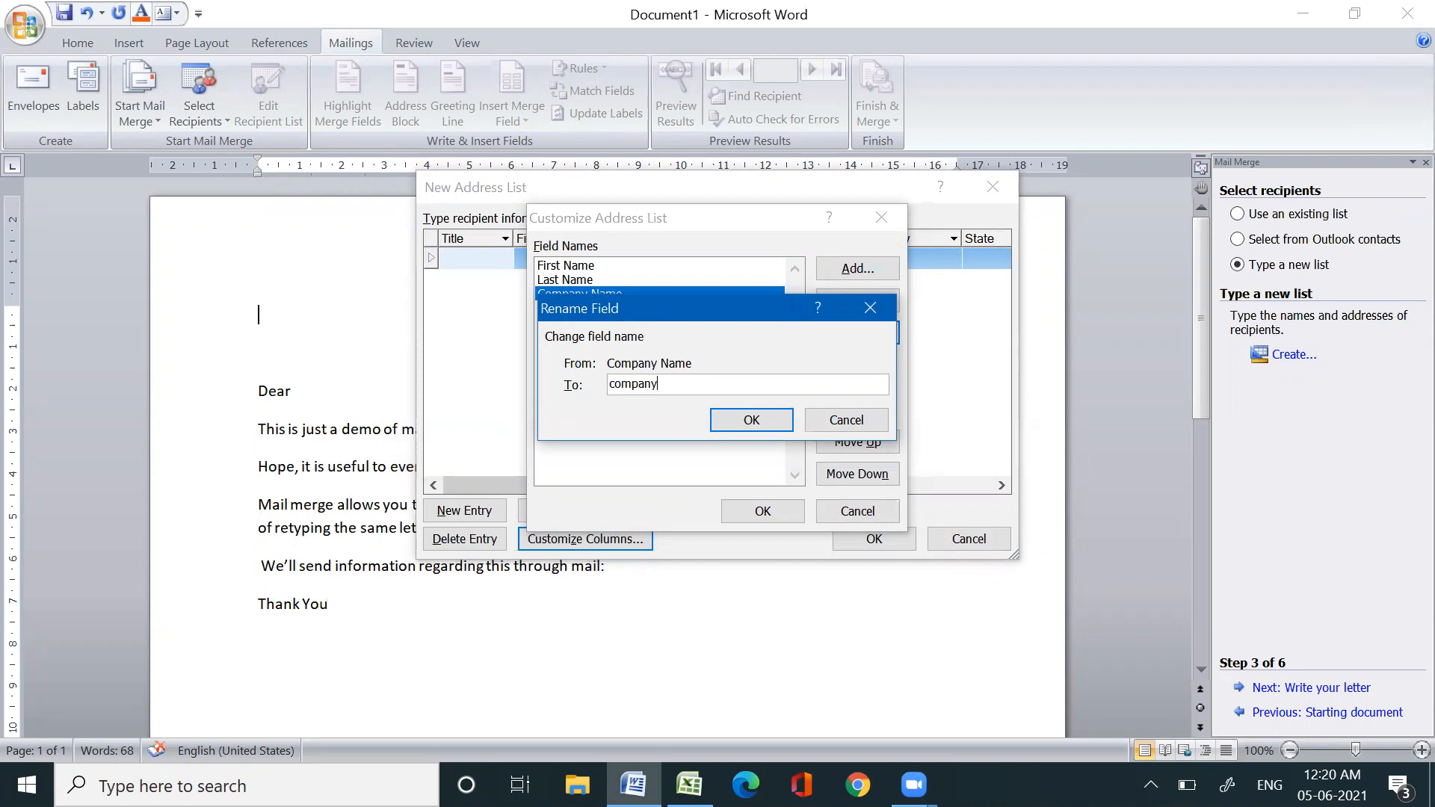
{"action": "left_click", "coordinate": [730, 421]}
{"action": "left_click", "coordinate": [767, 509]}
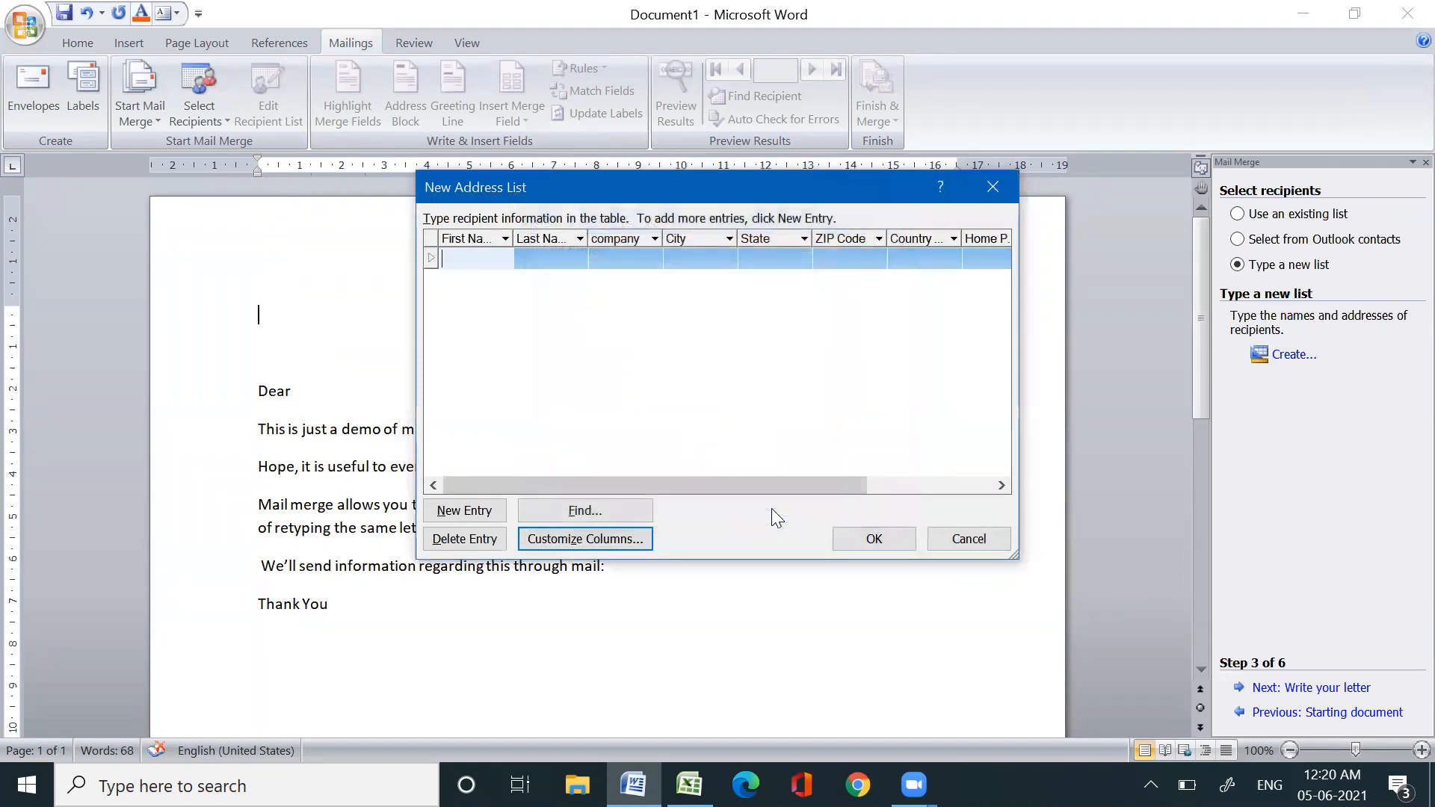
Step: Fill in the first recipient with first name "bbbb", last name "gggg" and company "gggg"
{"action": "type", "text": "bbbb"}
{"action": "left_click", "coordinate": [535, 257]}
{"action": "type", "text": "gggg"}
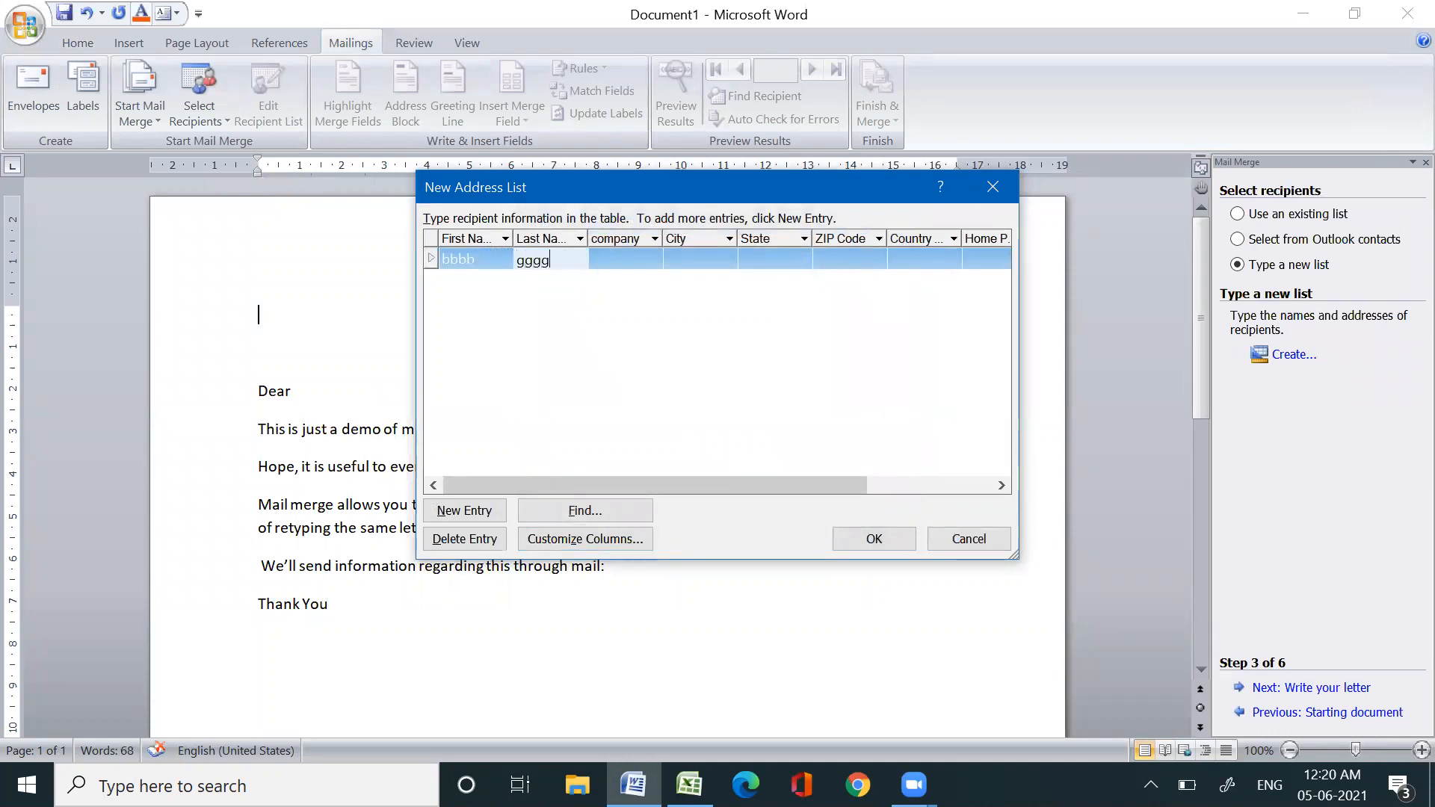
{"action": "left_click", "coordinate": [612, 260]}
{"action": "type", "text": "gggg"}
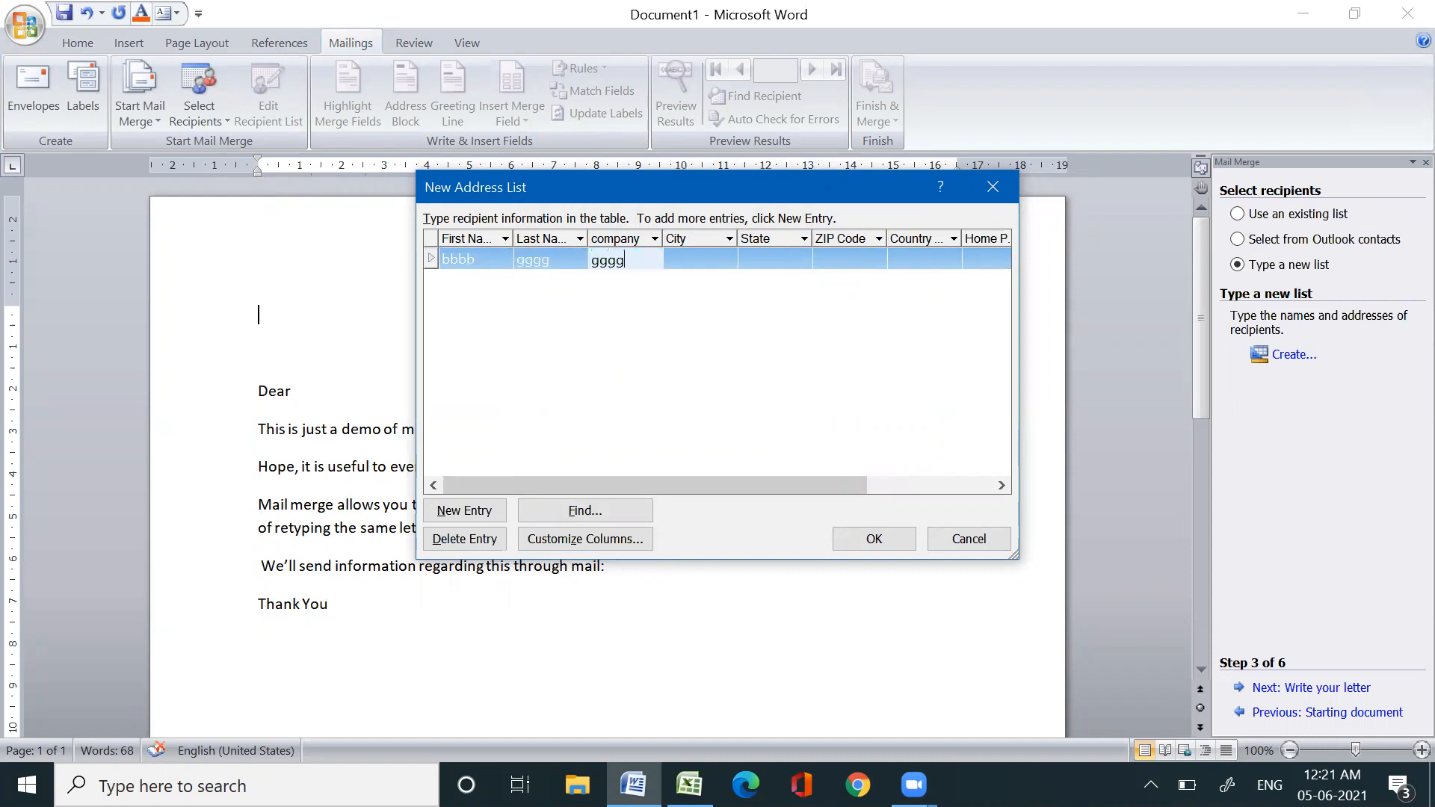
Step: Add a second recipient entry with first name "jgjhgg" and last name "gjgkg"
{"action": "left_click", "coordinate": [478, 511]}
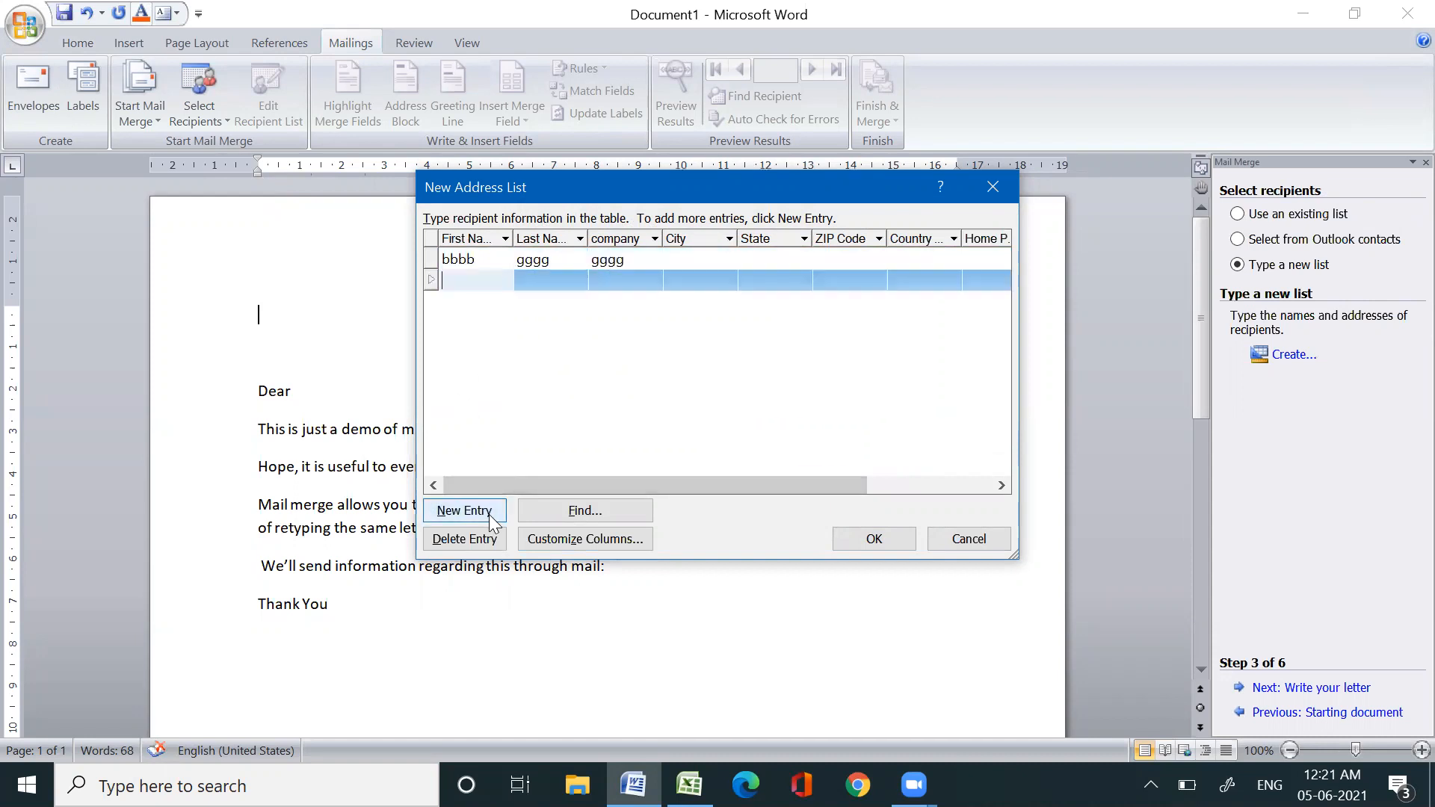
{"action": "type", "text": "jgjhgg"}
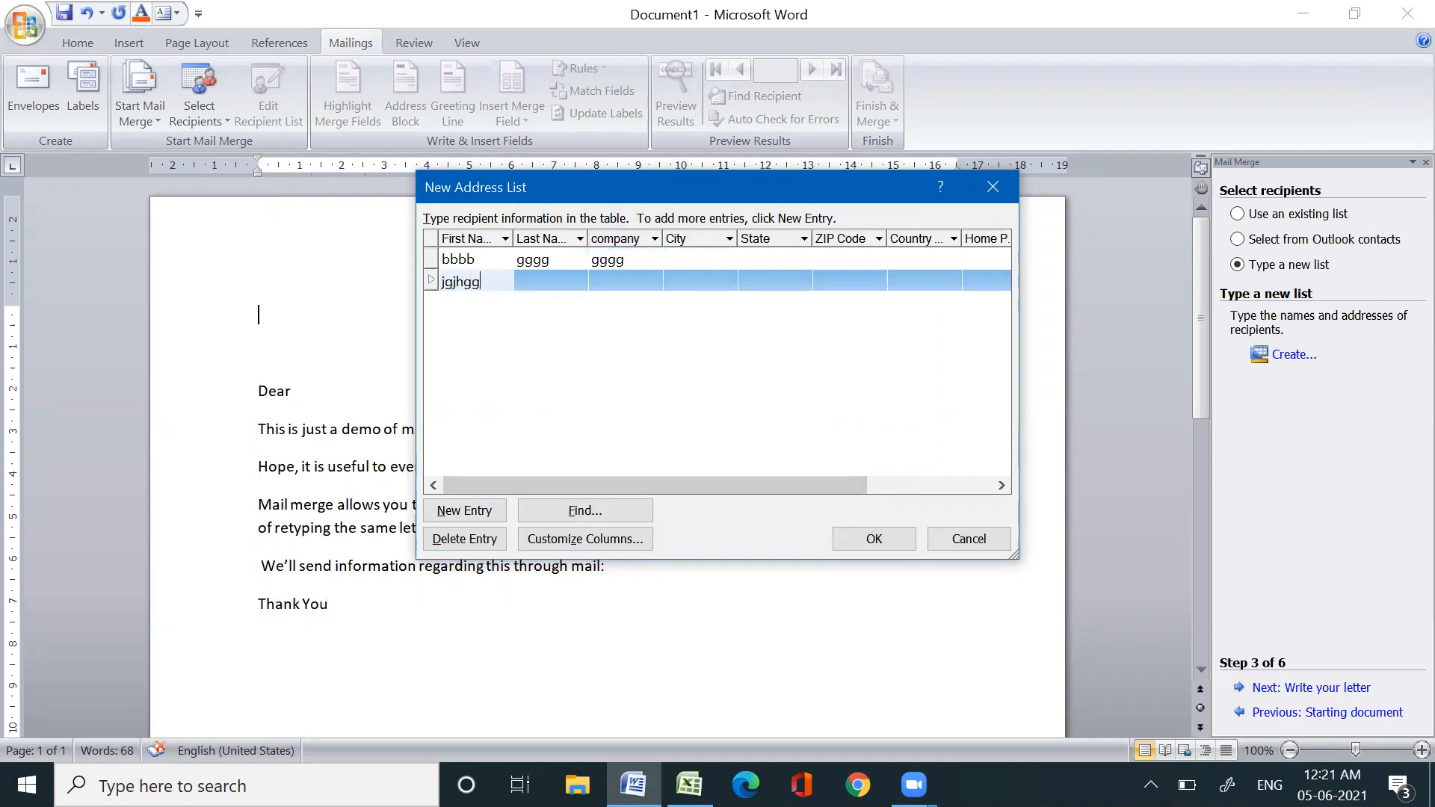
{"action": "left_click", "coordinate": [561, 272]}
{"action": "type", "text": "gjgkg"}
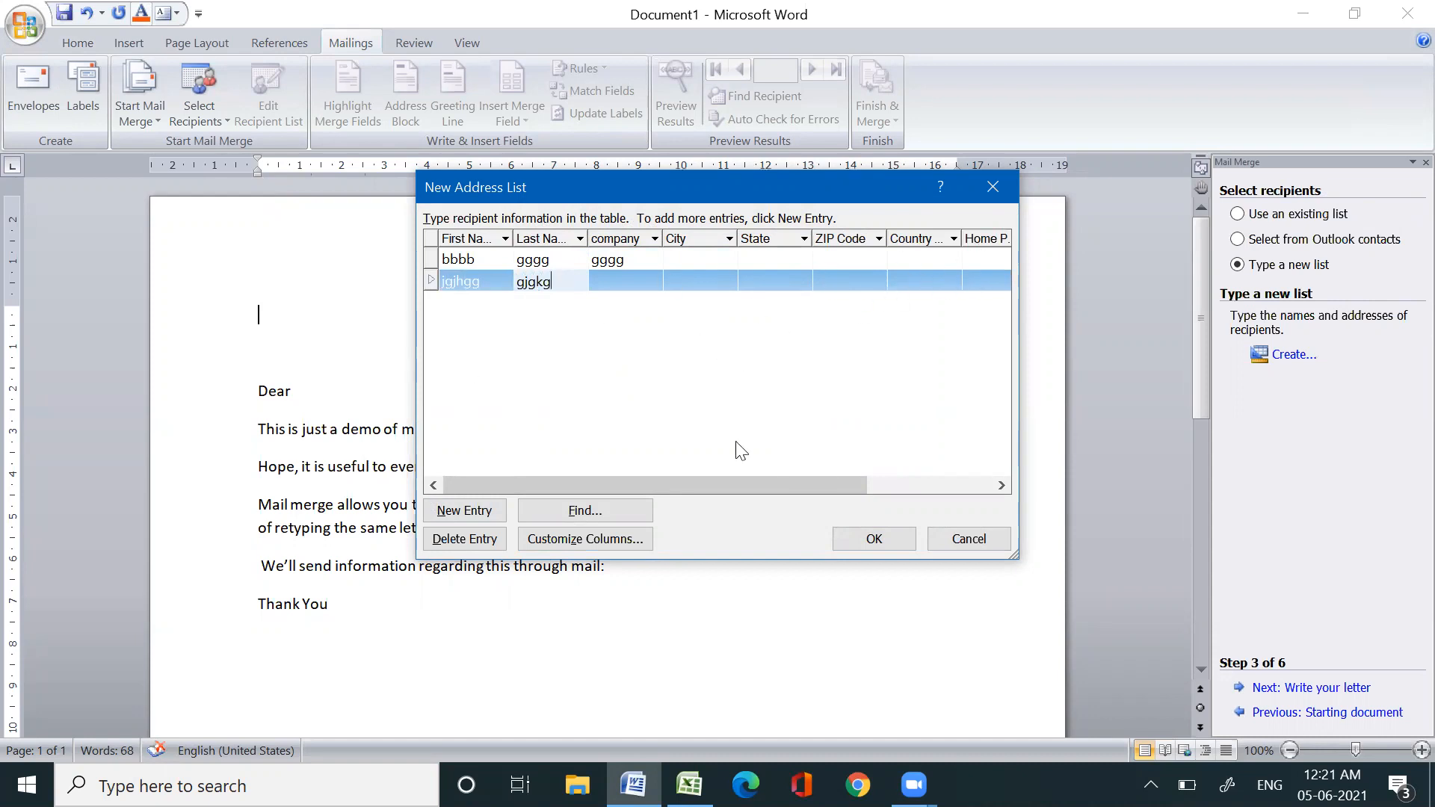
Step: Save the address list as "vvvvvv" in My Data Sources and close the recipient list
{"action": "left_click", "coordinate": [872, 539]}
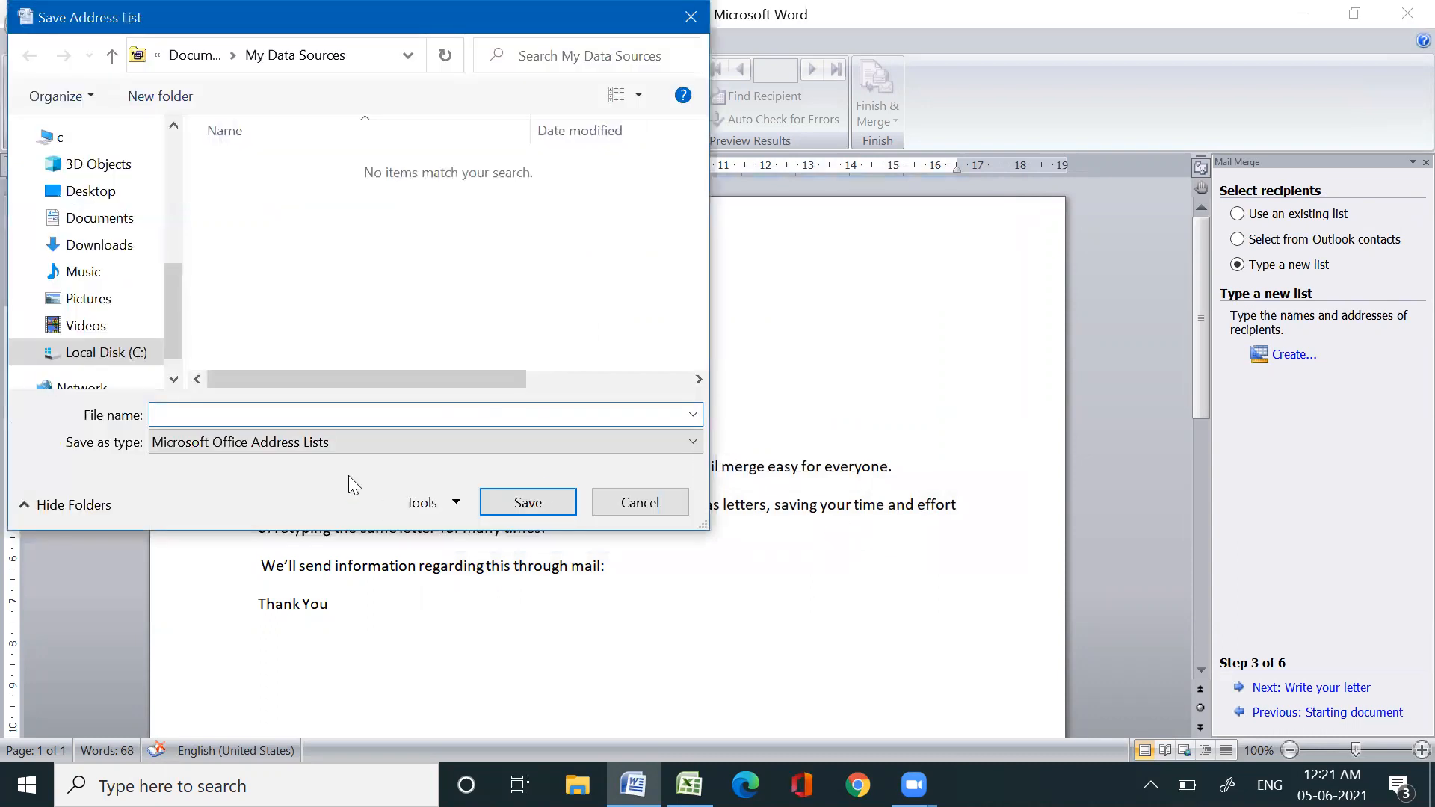
{"action": "type", "text": "vvvvvv"}
{"action": "left_click", "coordinate": [514, 501]}
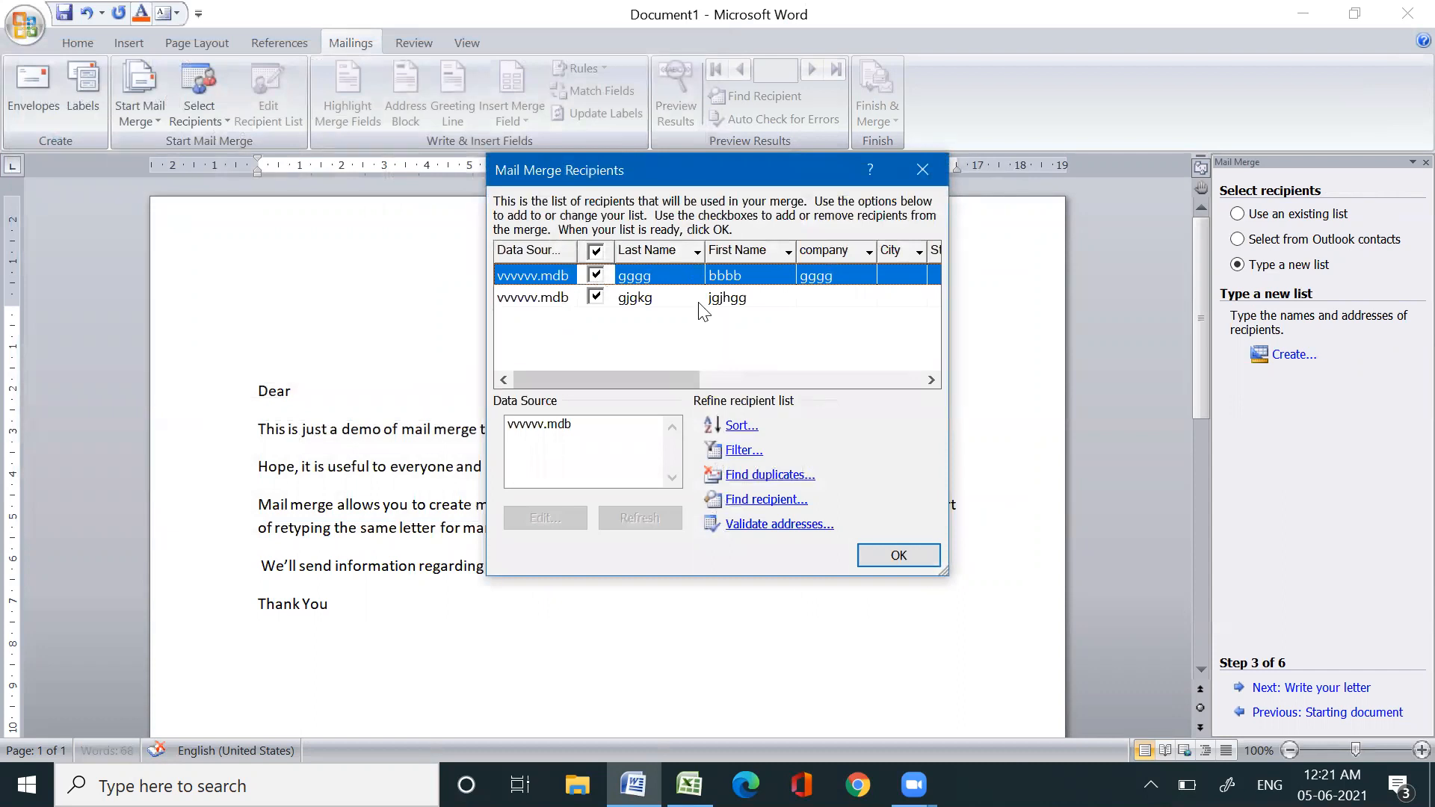
{"action": "left_click", "coordinate": [922, 171]}
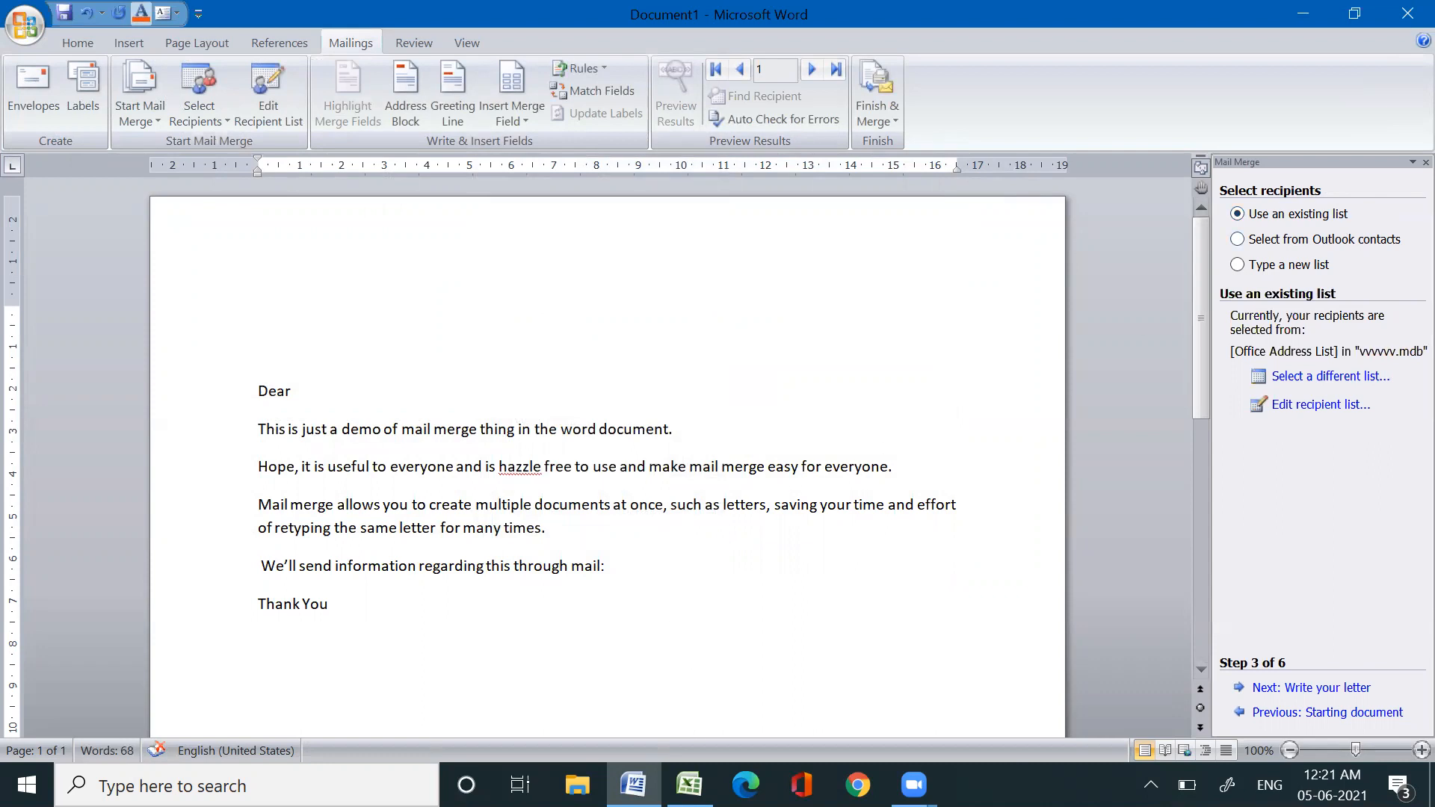
Step: Check the recipient workbook in Excel, return to Word, and open mailmergedata.xlsx from Documents as a different recipient list
{"action": "key", "text": "alt+Tab"}
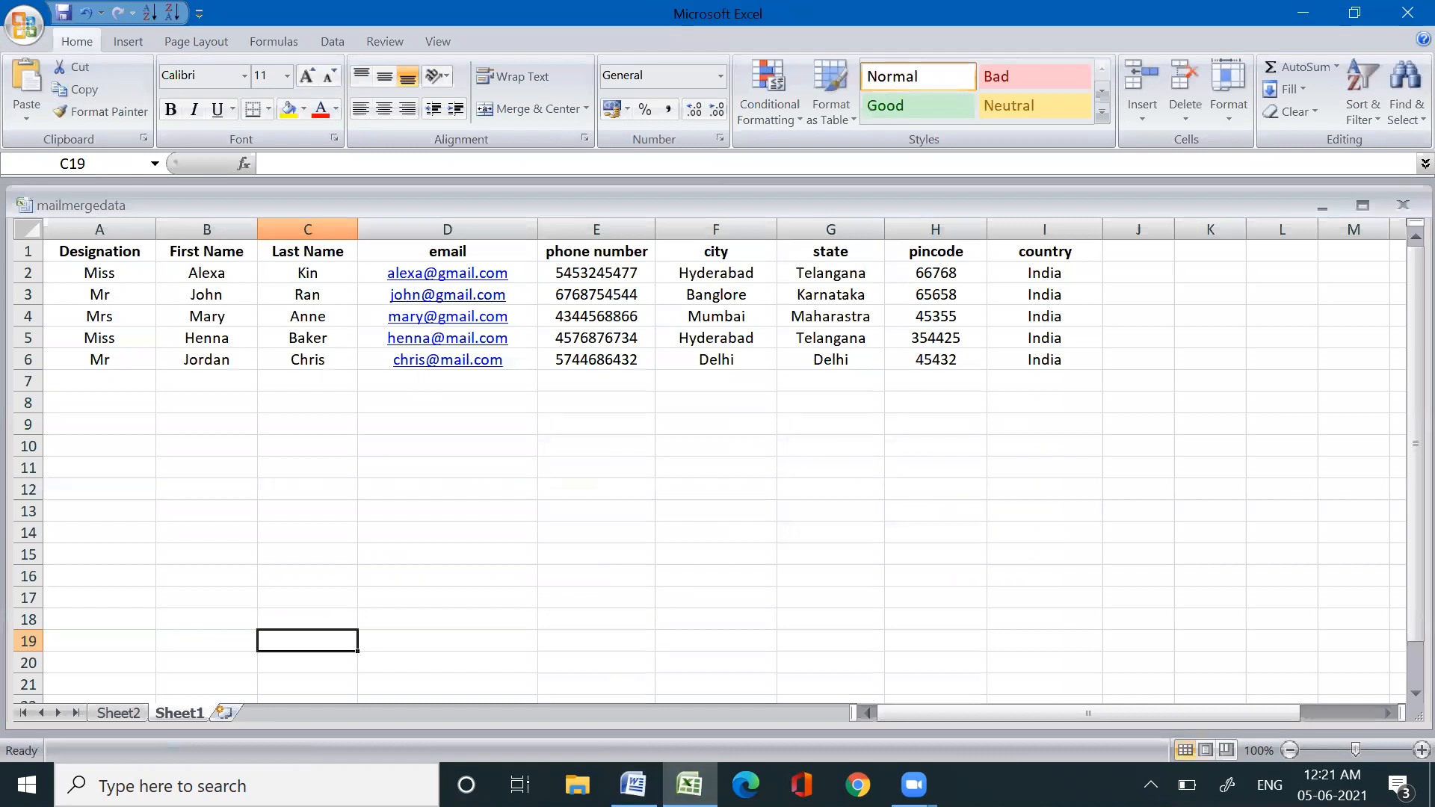
{"action": "key", "text": "alt+Tab"}
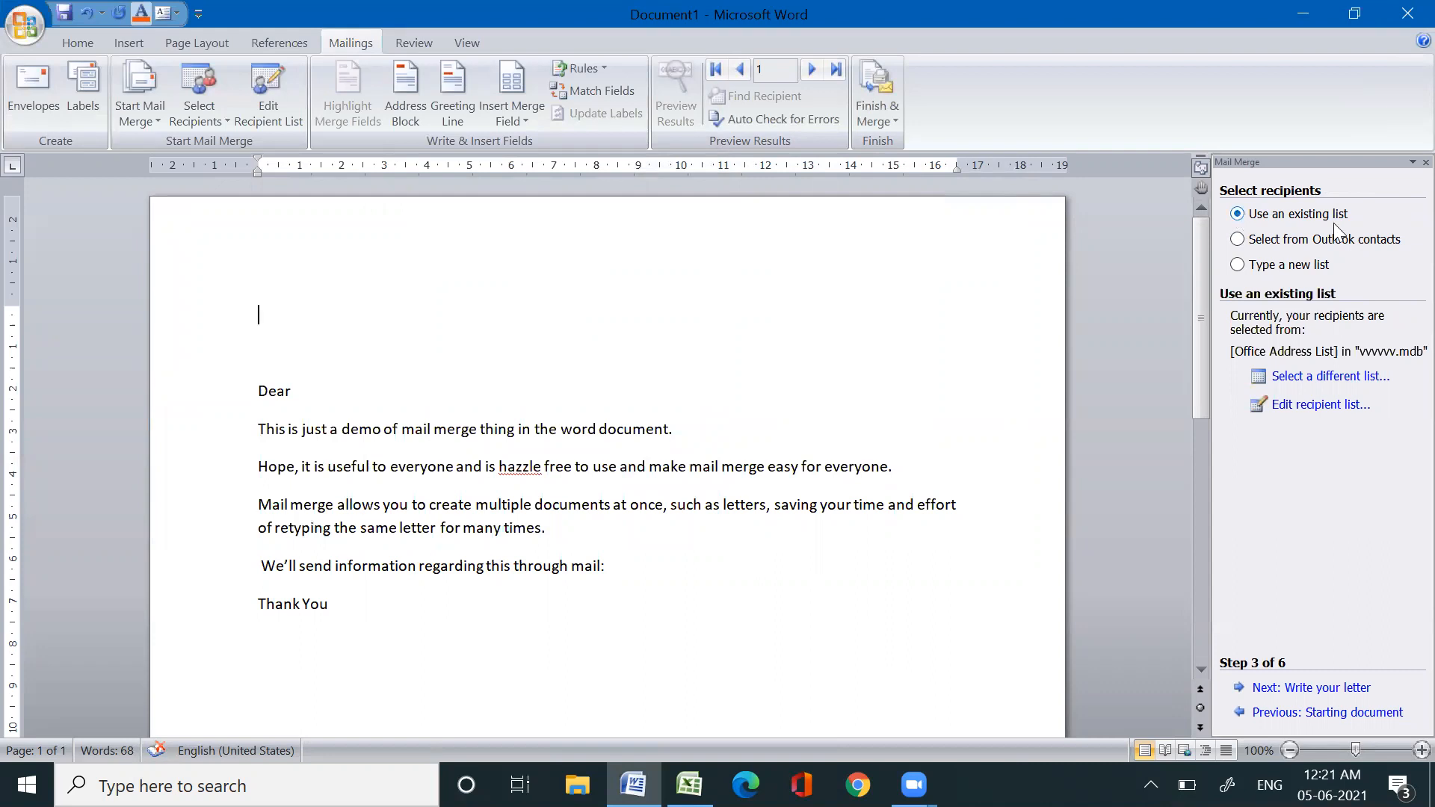
{"action": "left_click", "coordinate": [1301, 376]}
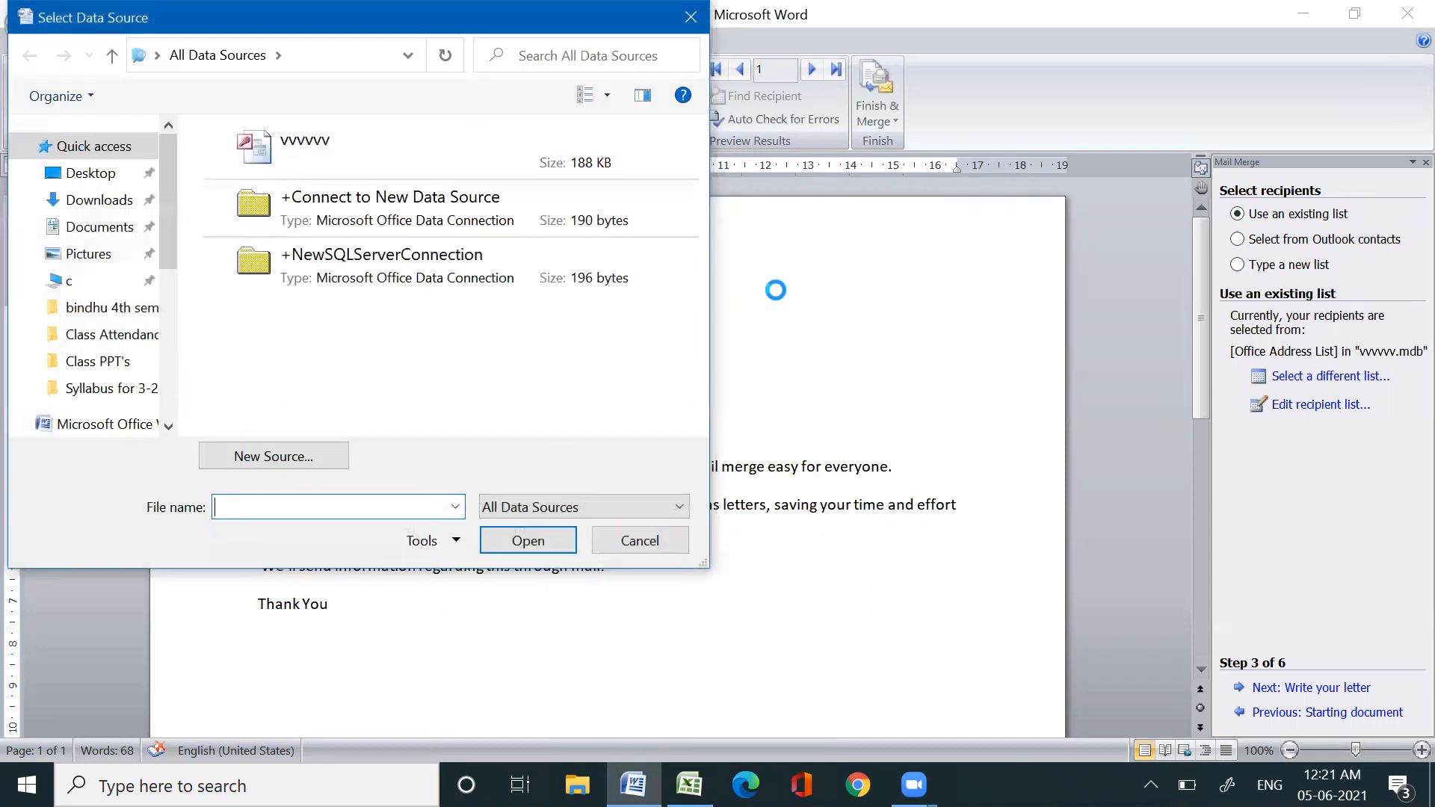
{"action": "left_click", "coordinate": [103, 226]}
{"action": "left_click", "coordinate": [302, 509]}
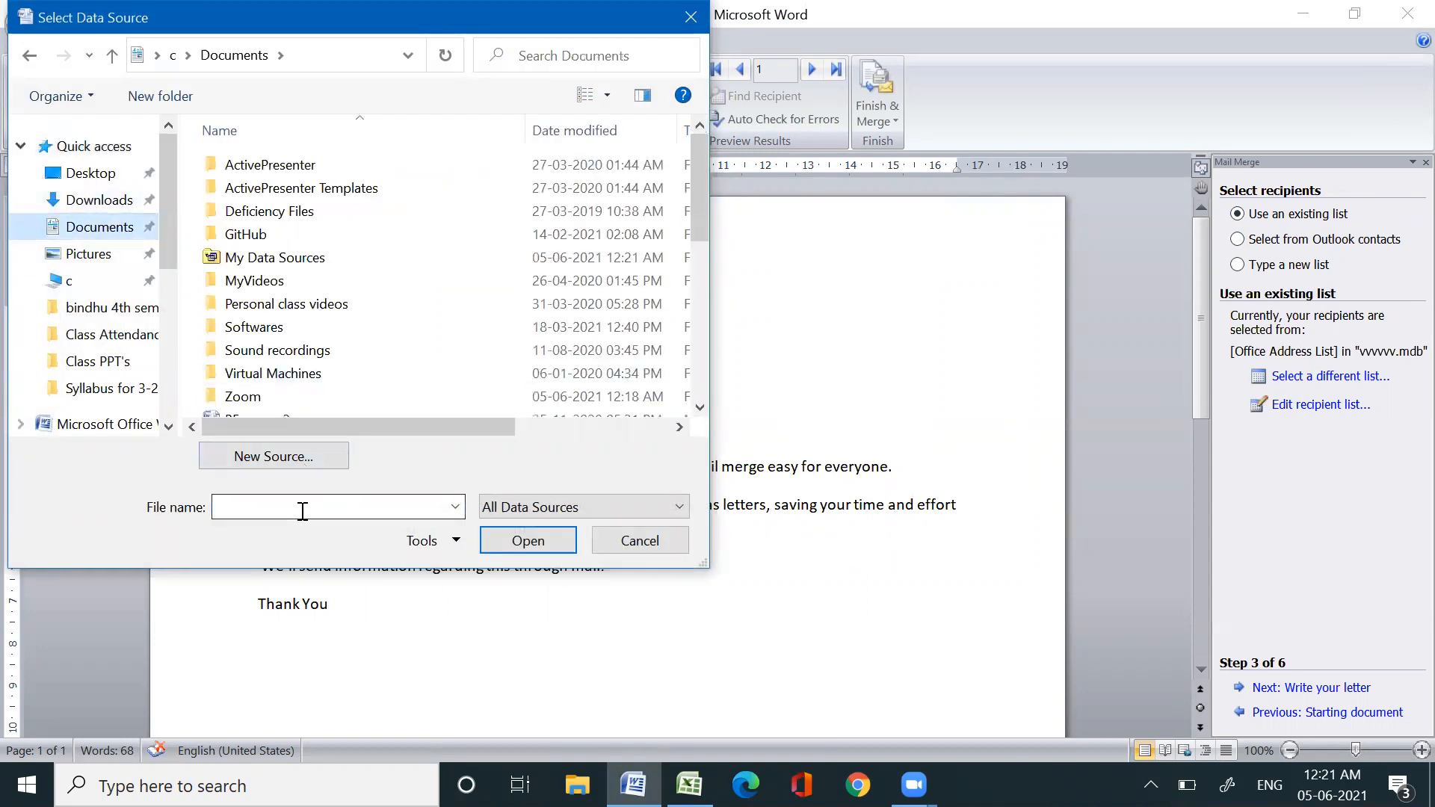
{"action": "type", "text": "mail"}
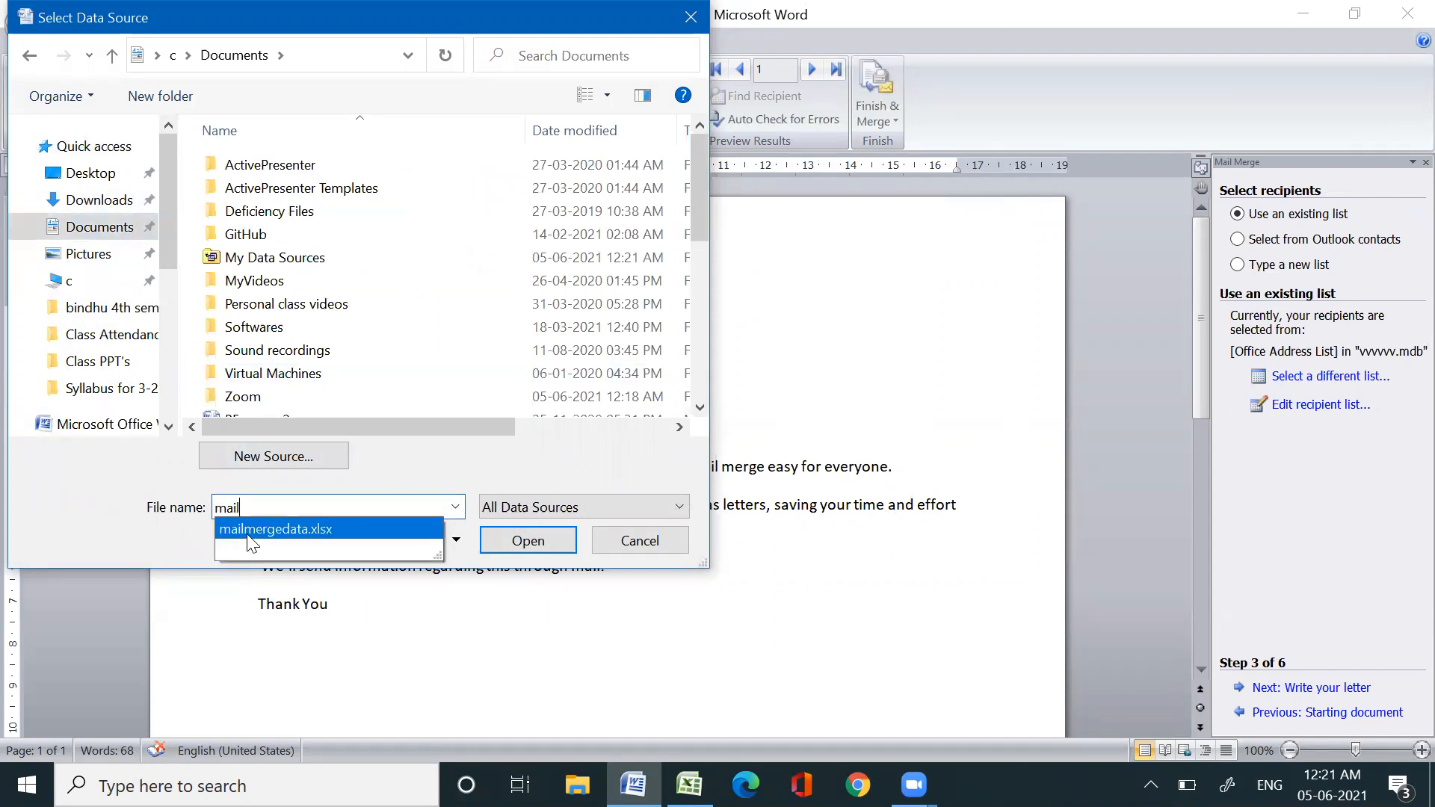
{"action": "left_click", "coordinate": [275, 529]}
{"action": "left_click", "coordinate": [528, 543]}
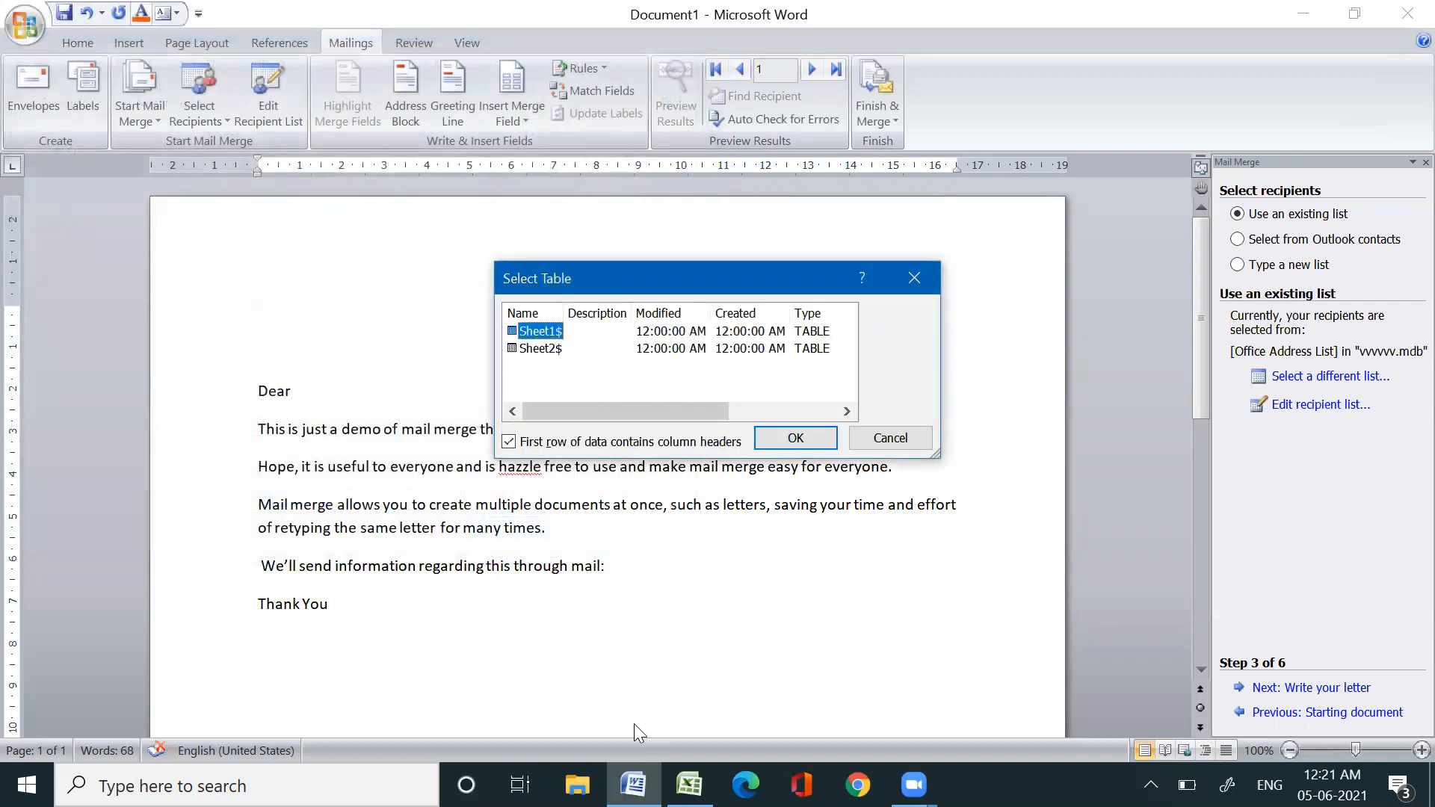
Step: Check Sheet2 and Sheet1 of the mailmergedata workbook in Excel, return to Word, and load Sheet1$ as the recipient table
{"action": "left_click", "coordinate": [689, 784]}
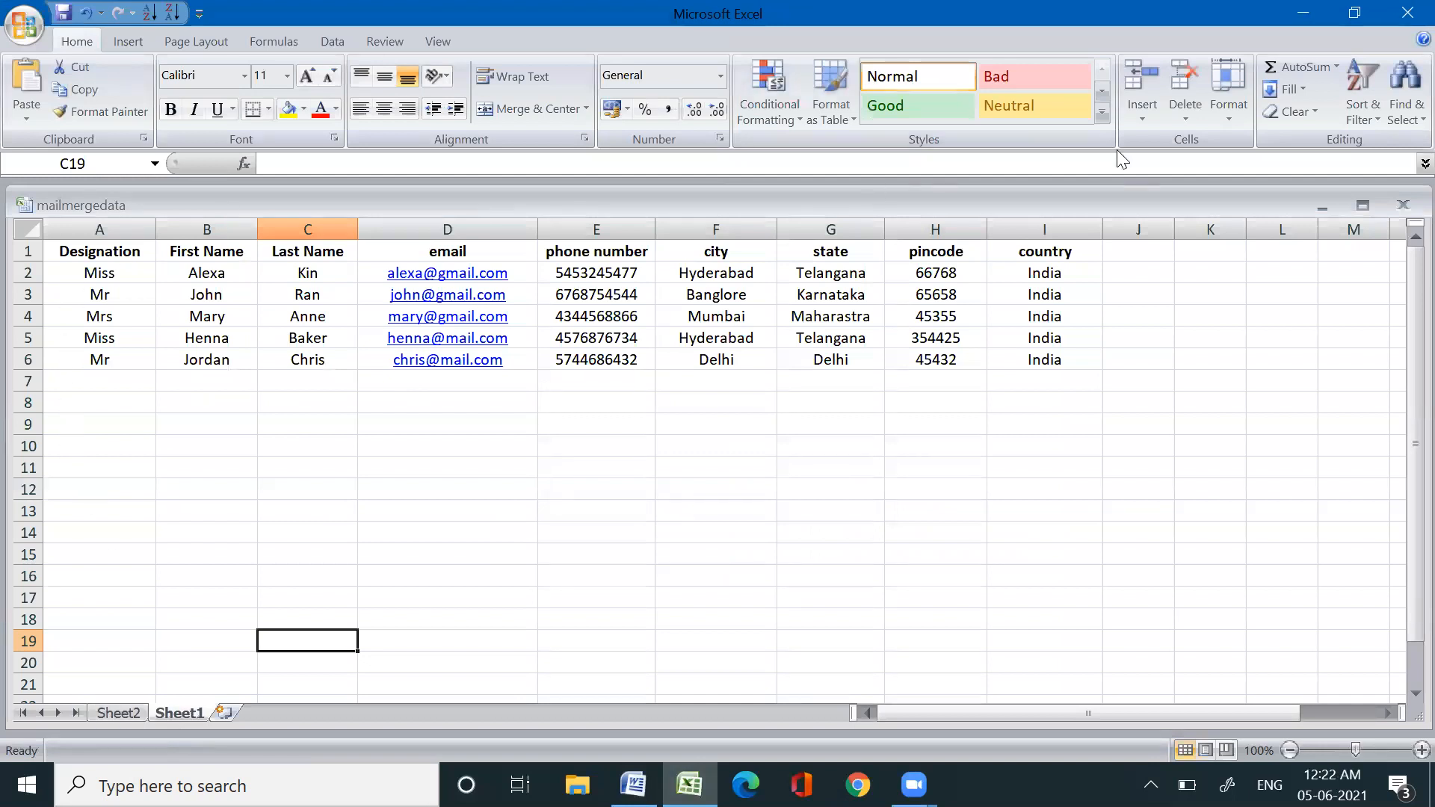
{"action": "left_click", "coordinate": [118, 714]}
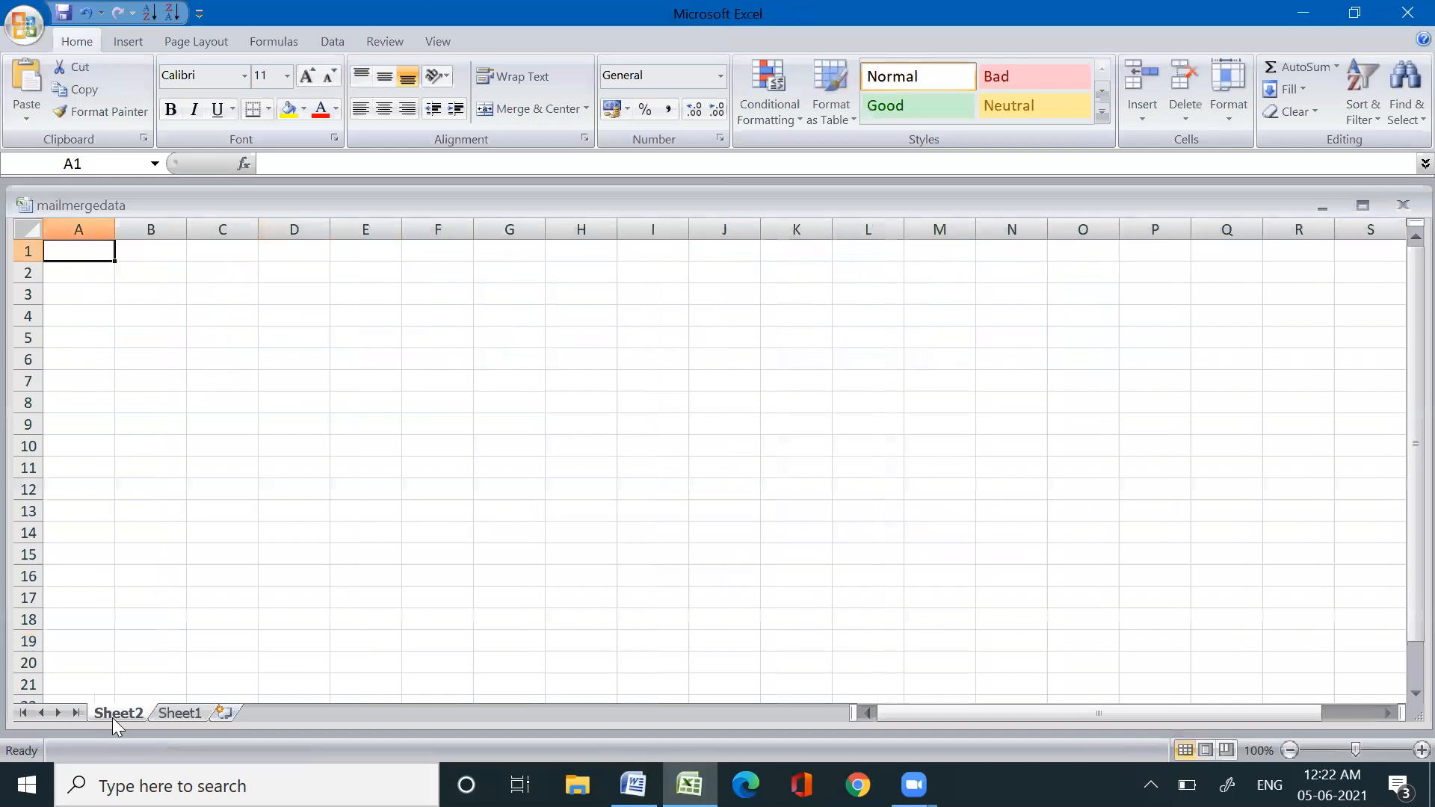
{"action": "left_click", "coordinate": [158, 712]}
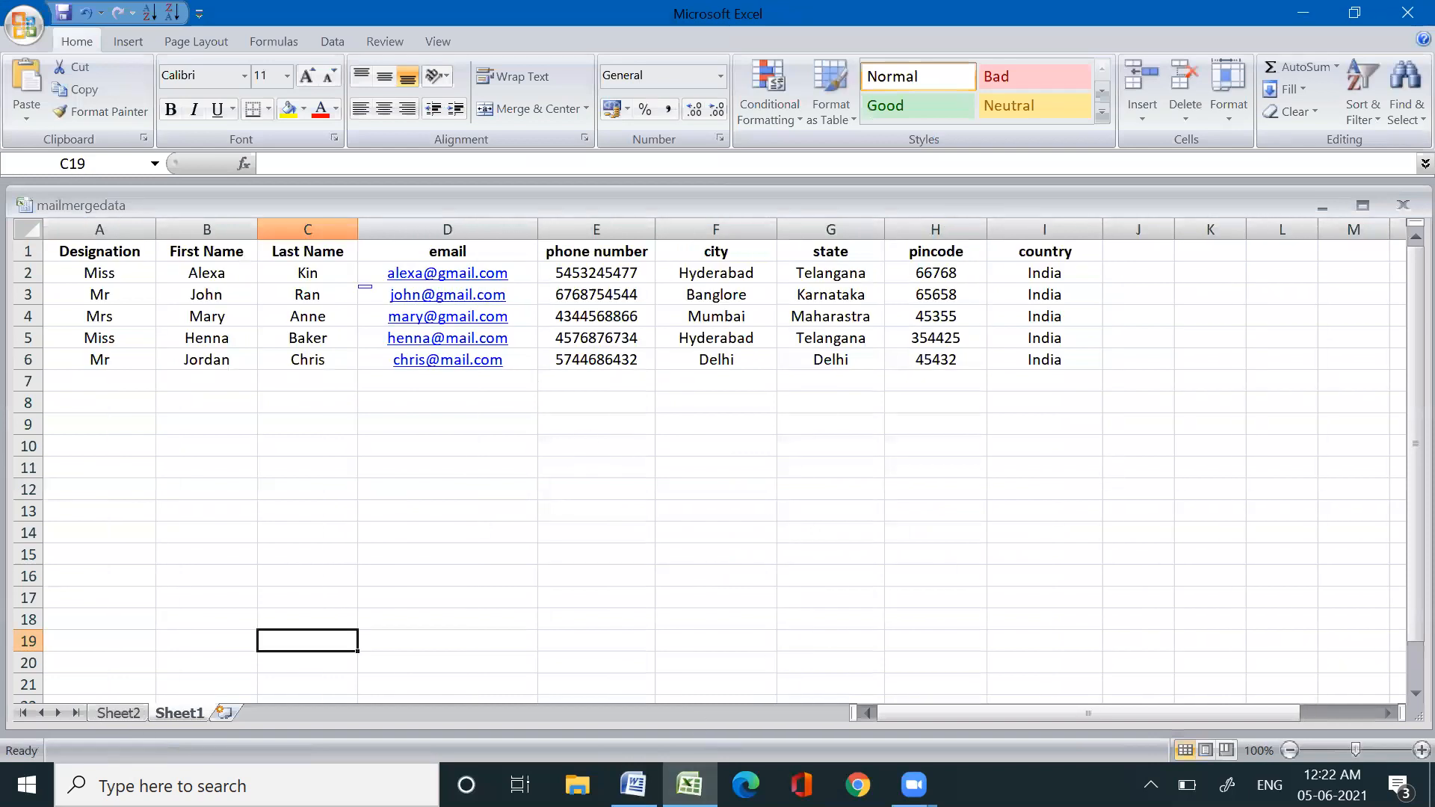
{"action": "left_click", "coordinate": [634, 785]}
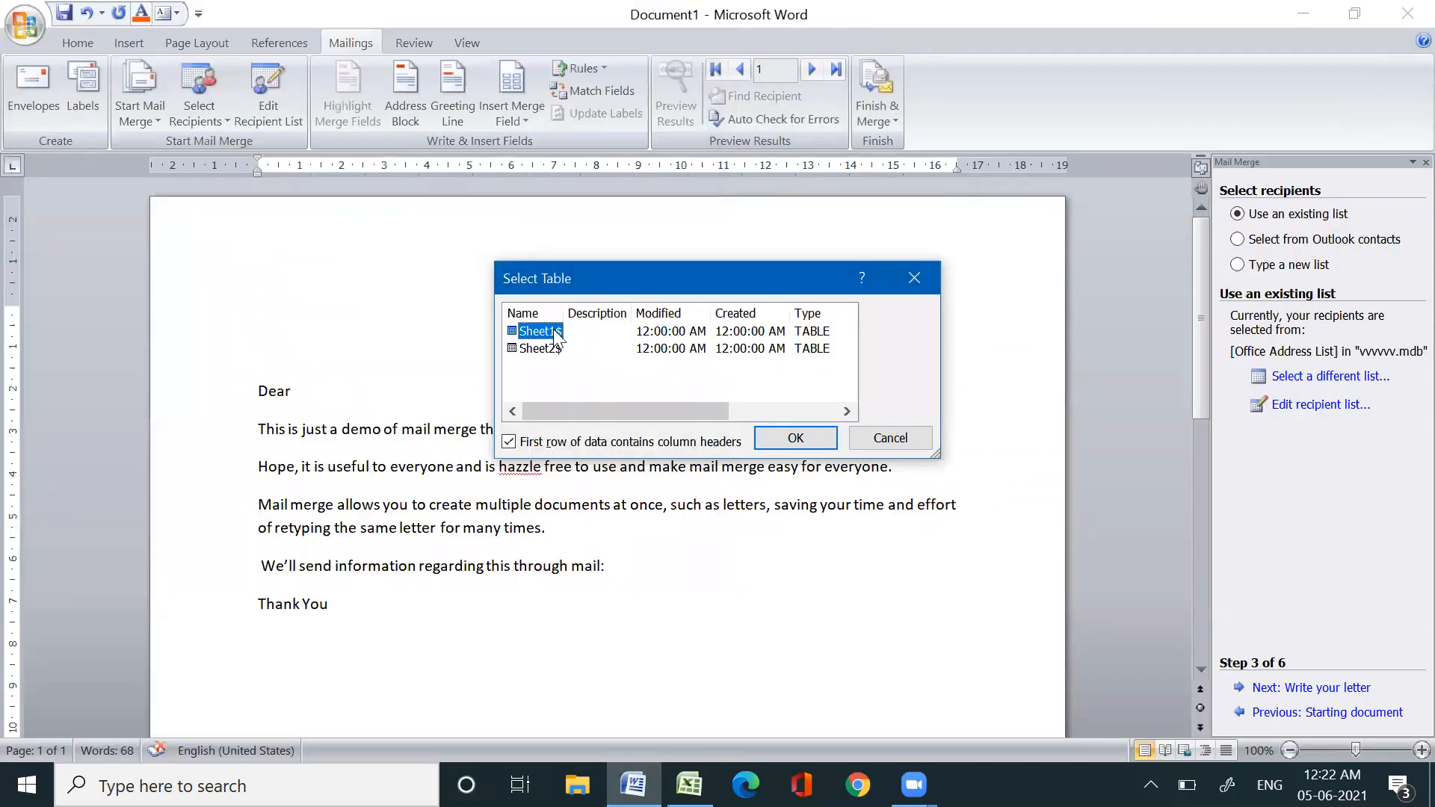
{"action": "left_click", "coordinate": [815, 439]}
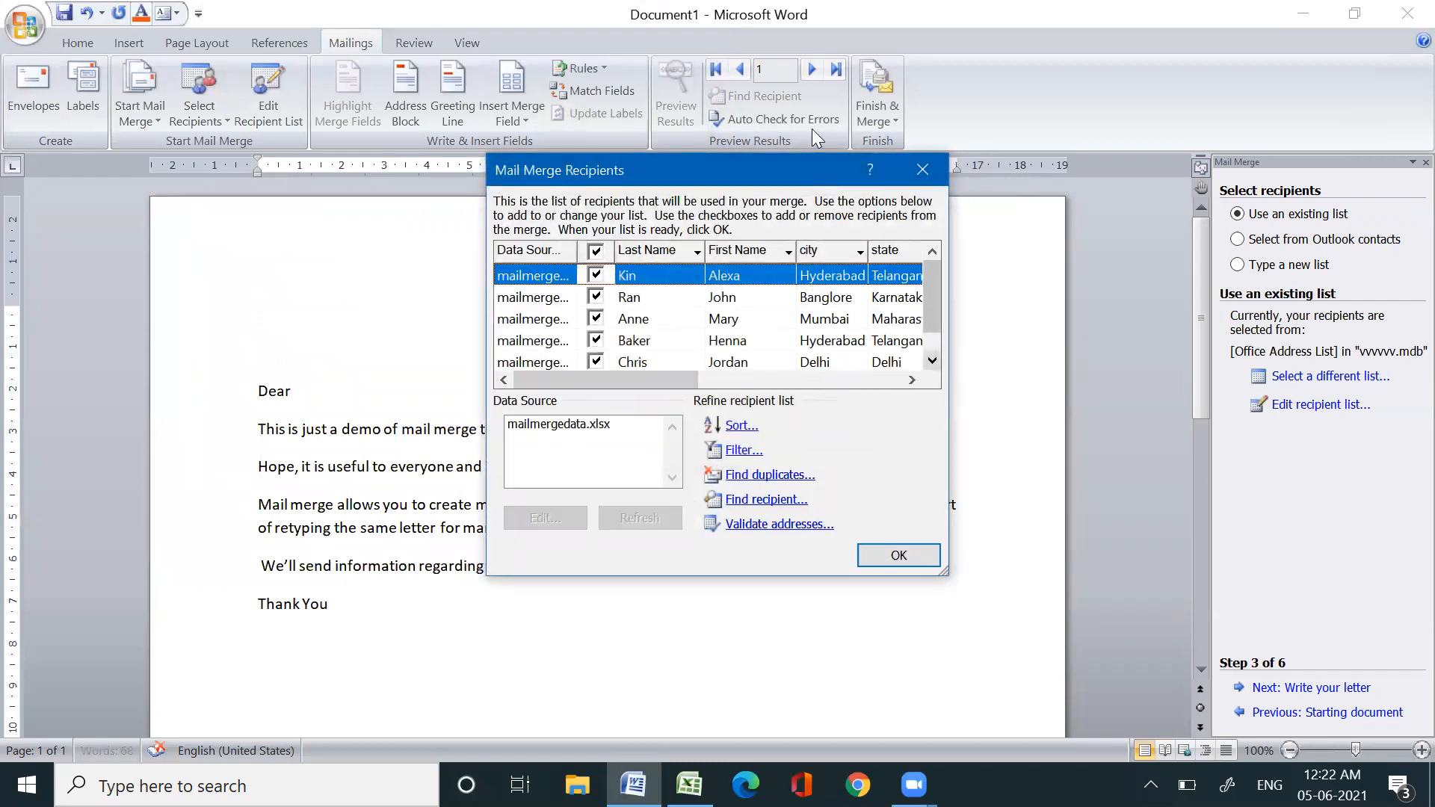
Step: Sort the mail merge recipients by First Name in ascending order
{"action": "left_click", "coordinate": [712, 431]}
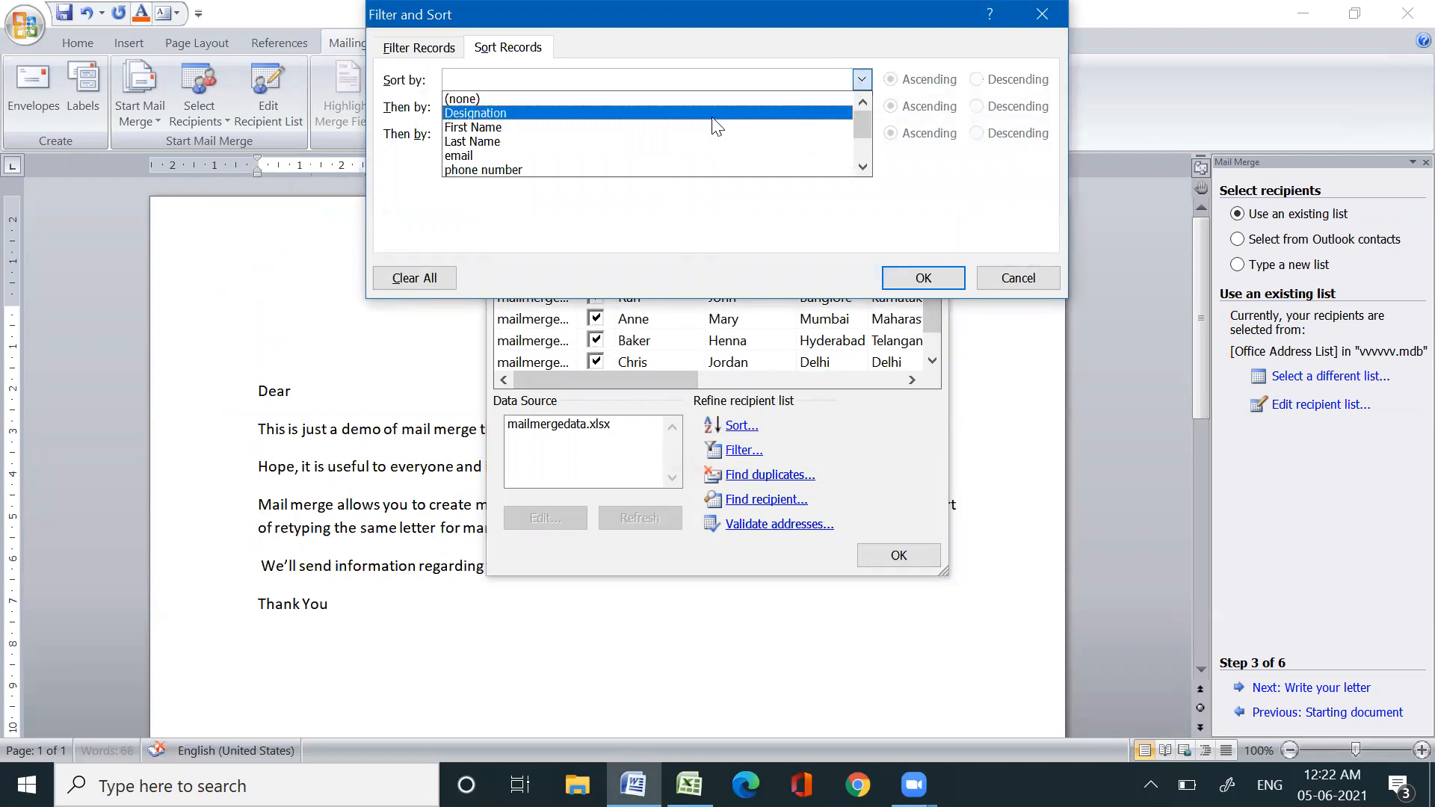
{"action": "left_click", "coordinate": [711, 129]}
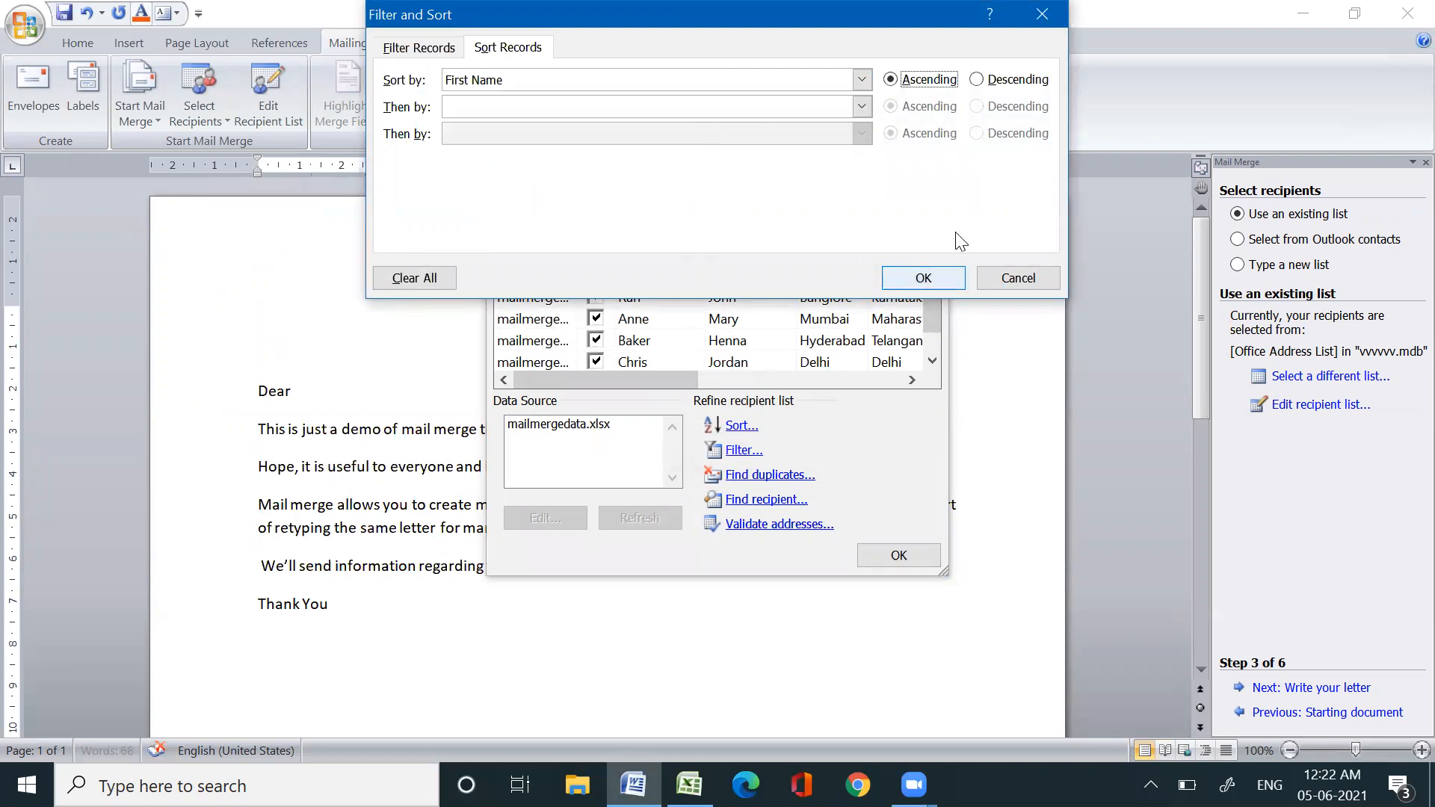
{"action": "left_click", "coordinate": [979, 80]}
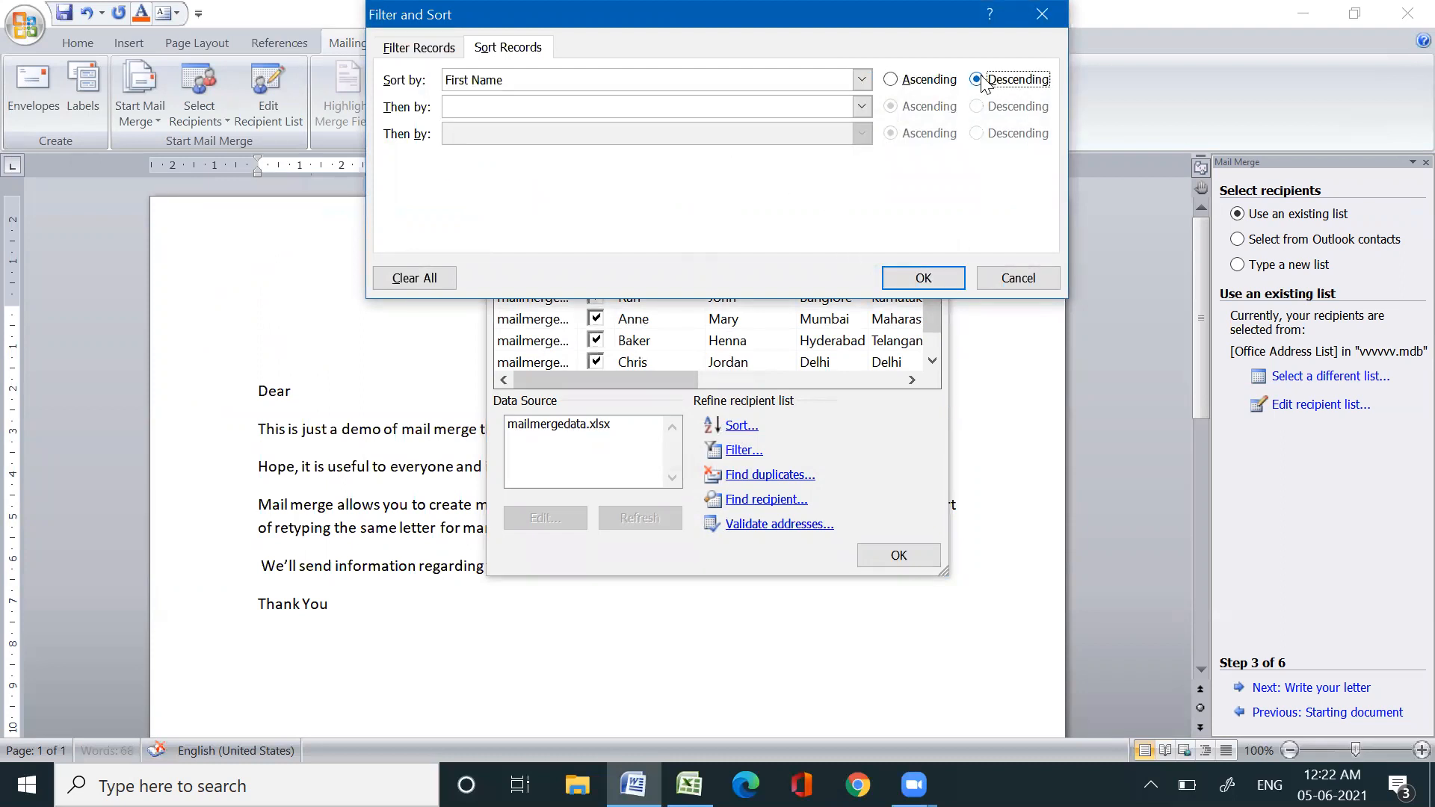
{"action": "left_click", "coordinate": [891, 80]}
{"action": "left_click", "coordinate": [925, 276]}
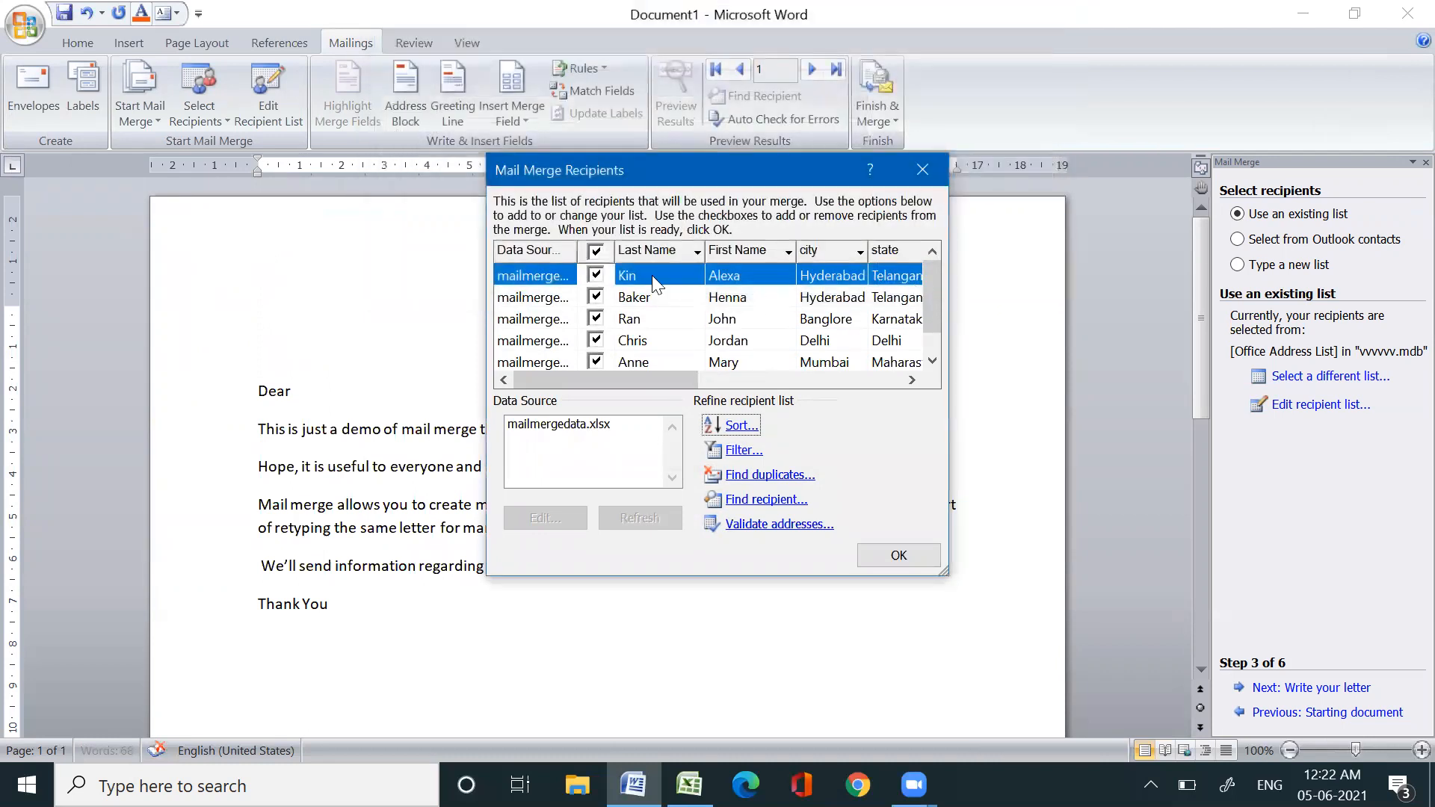
Step: Exclude the second recipient from the merge, include that recipient again, and accept the recipient list
{"action": "left_click", "coordinate": [595, 297]}
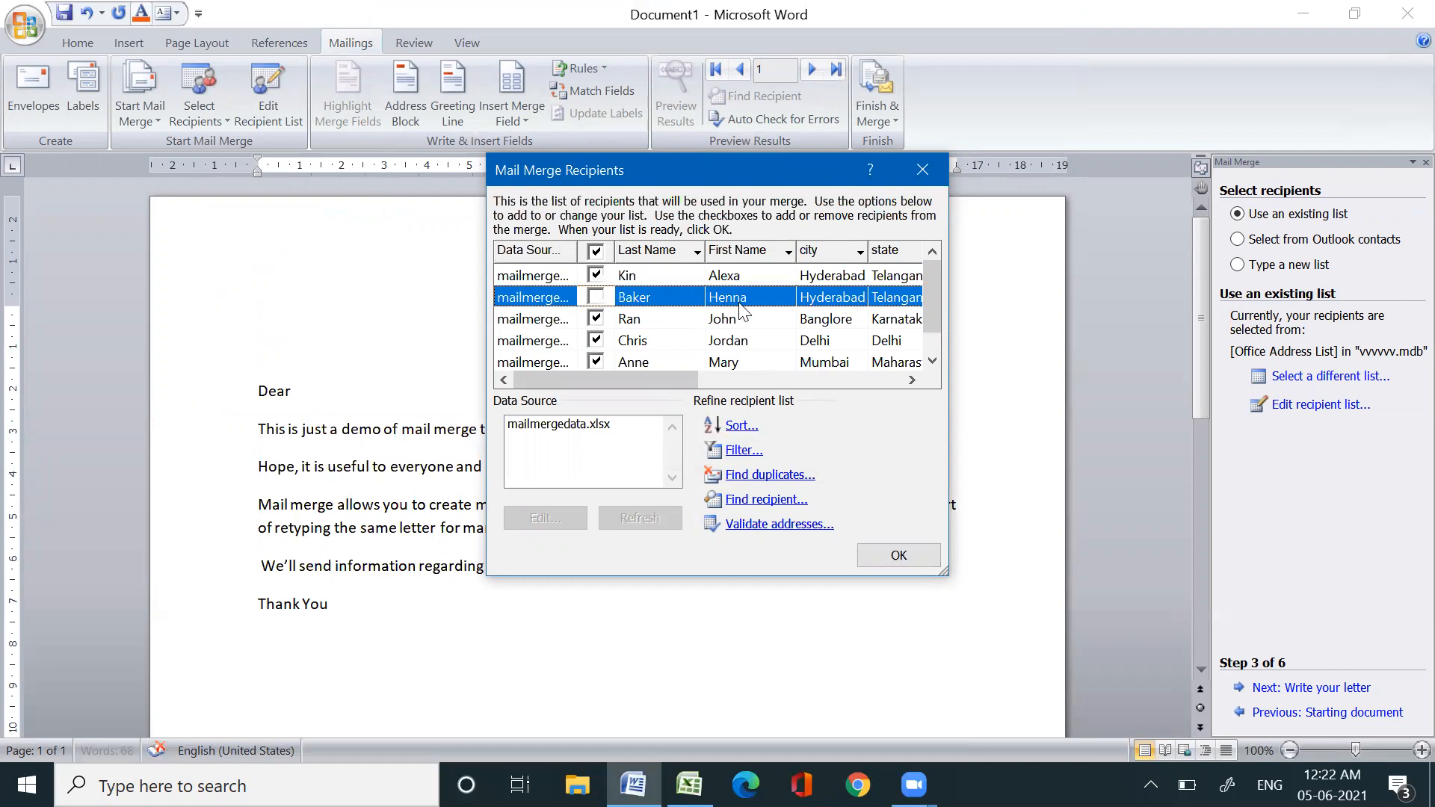
{"action": "left_click", "coordinate": [597, 296]}
{"action": "left_click", "coordinate": [882, 556]}
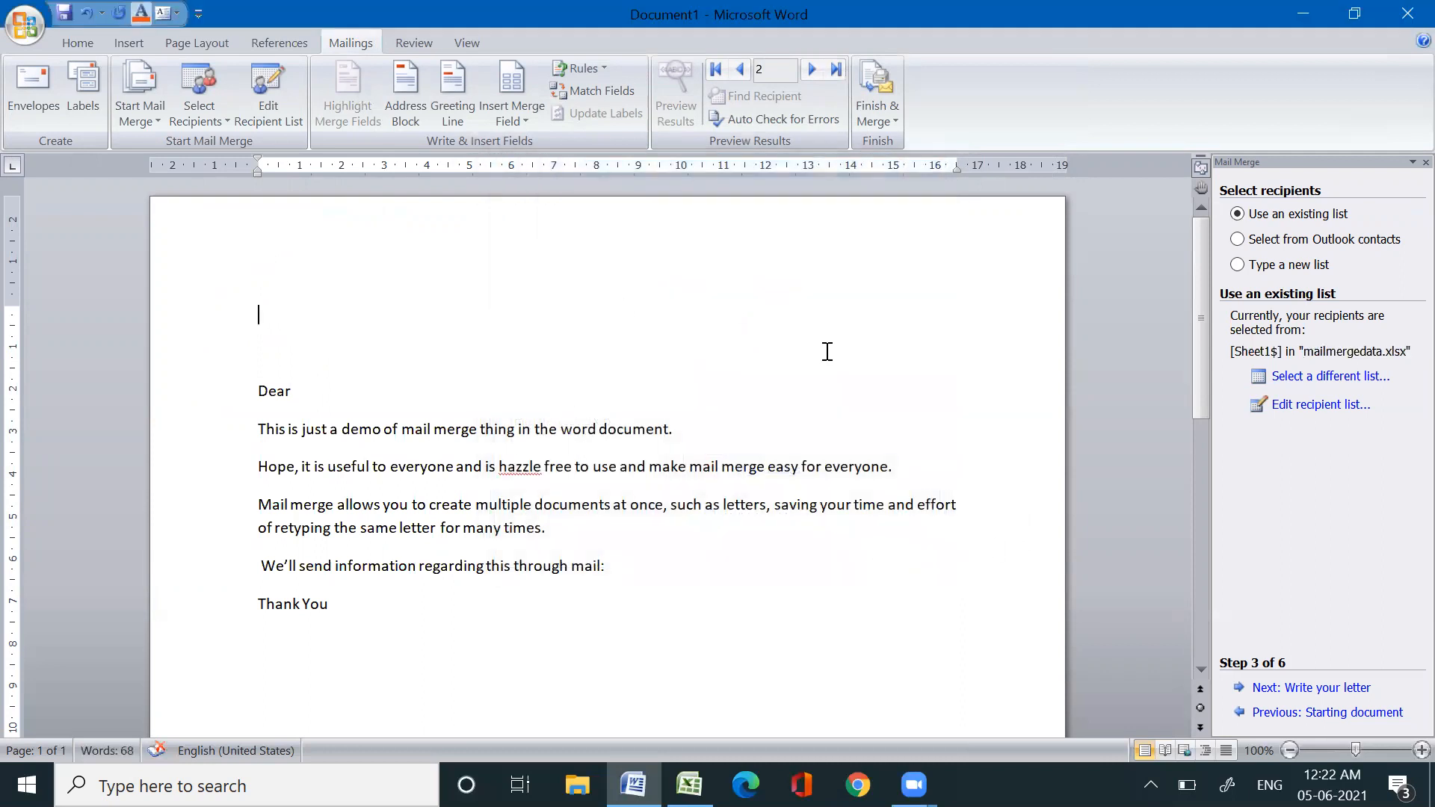
Step: Insert the First_Name and Last_Name merge fields on the blank first line of the letter
{"action": "left_click", "coordinate": [524, 117]}
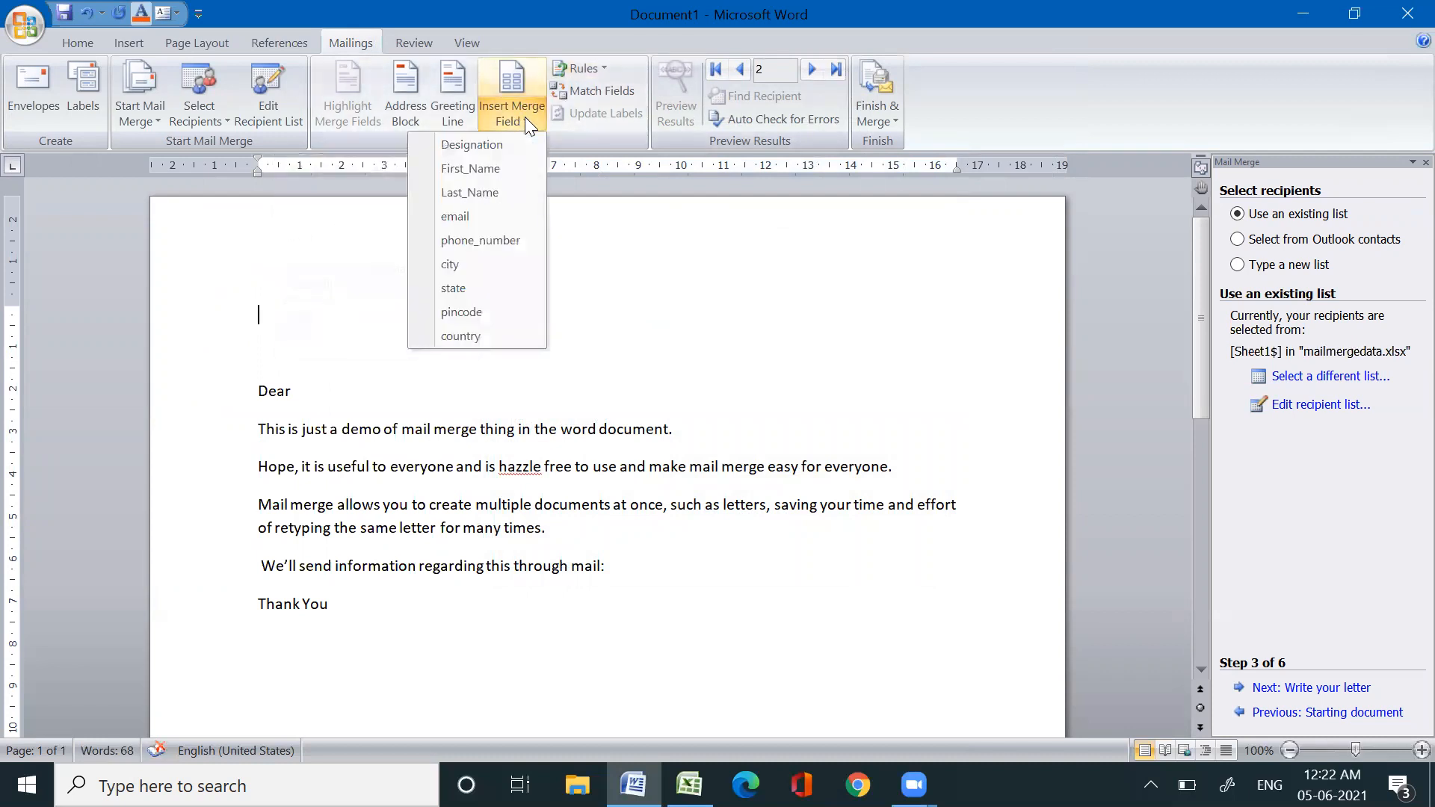
{"action": "left_click", "coordinate": [474, 169]}
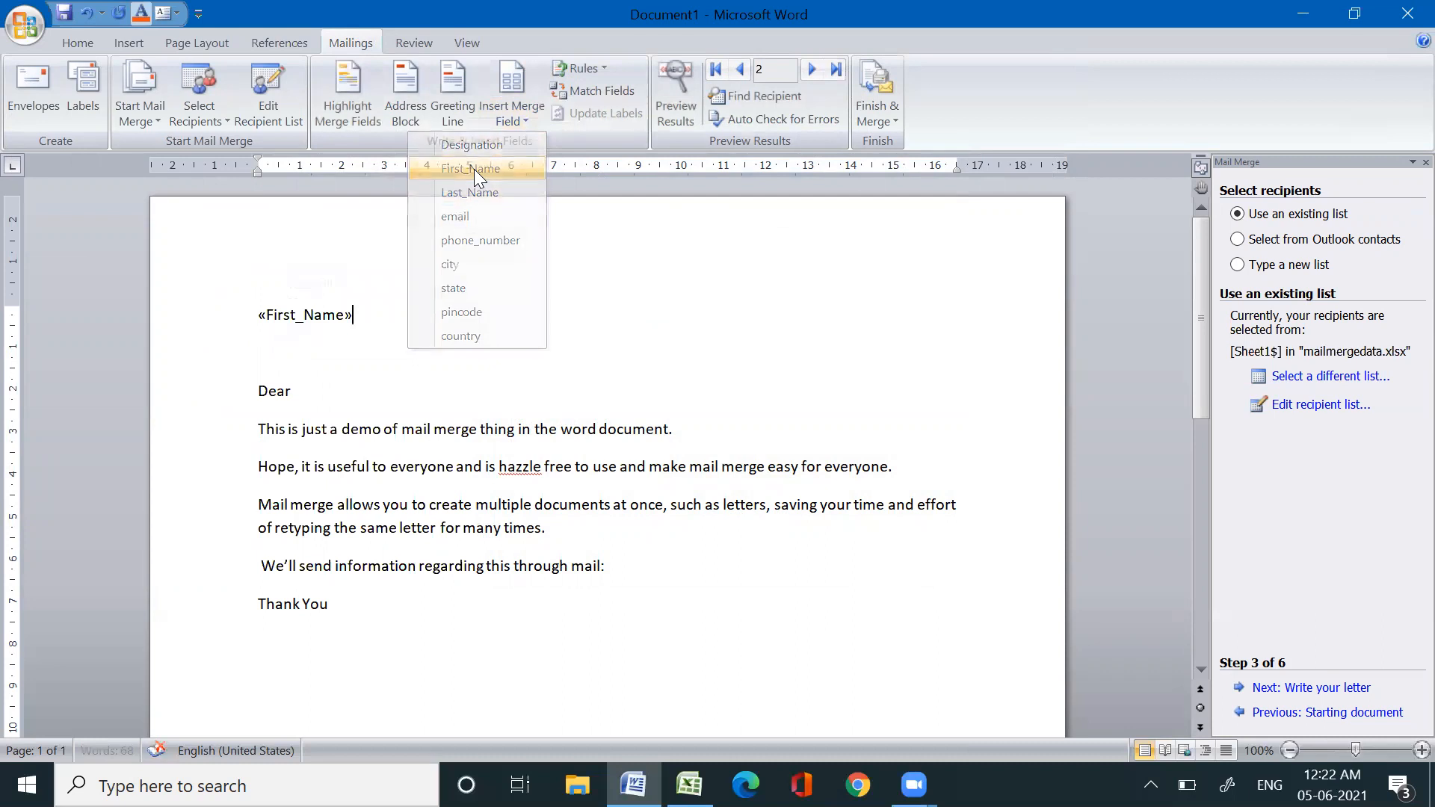
{"action": "left_click", "coordinate": [517, 112]}
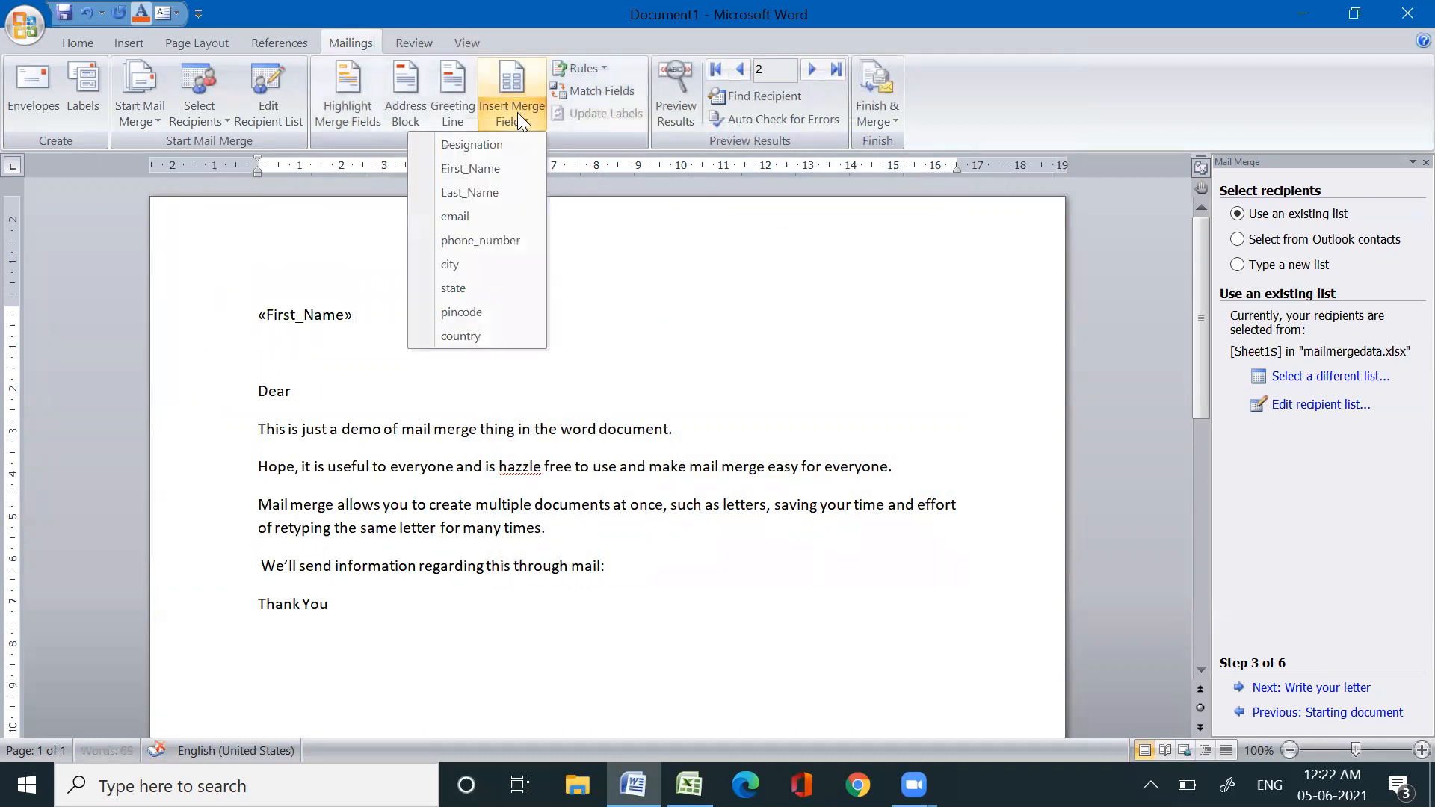
{"action": "left_click", "coordinate": [496, 196]}
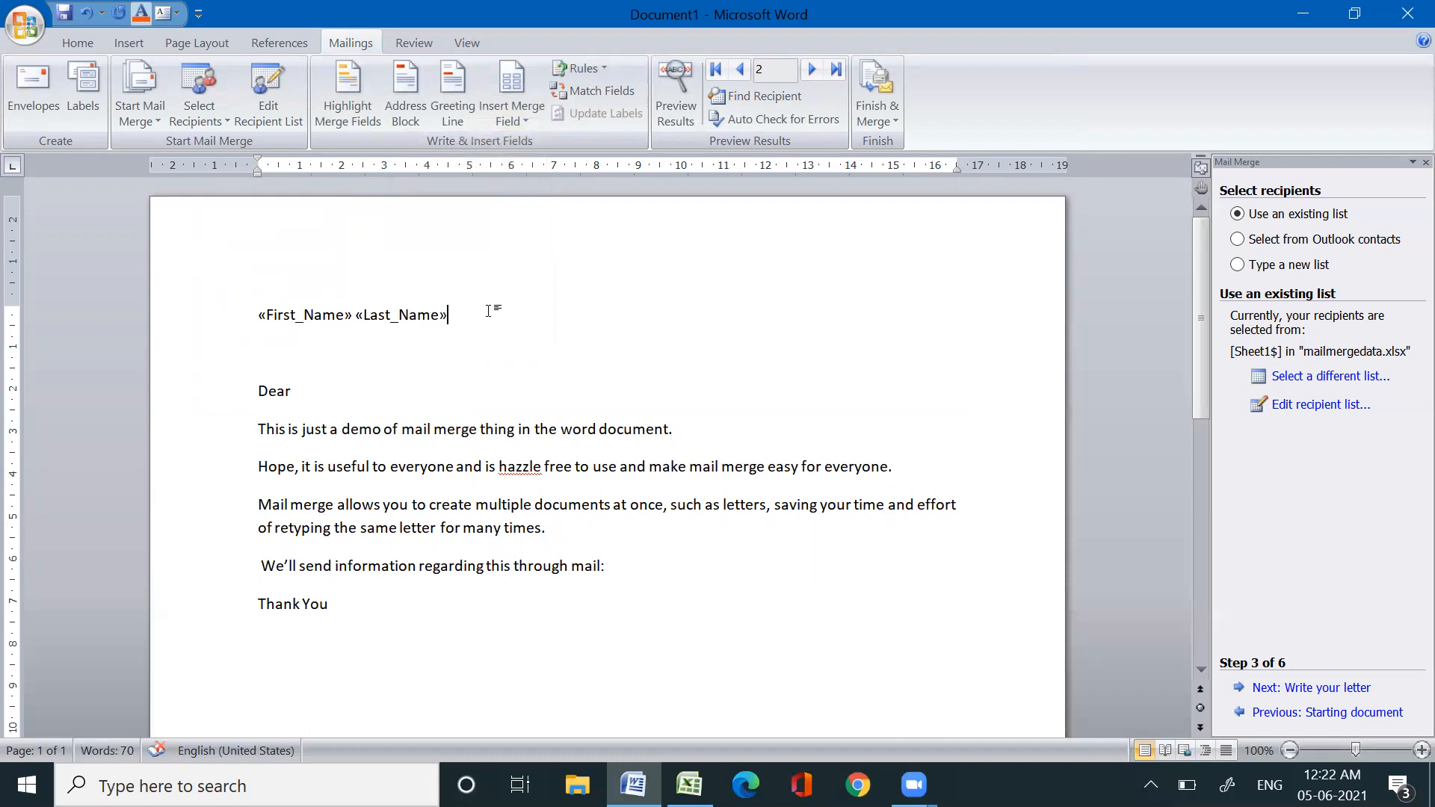
Step: Add a line below the name fields with the city and state merge fields separated by a comma
{"action": "key", "text": "Return"}
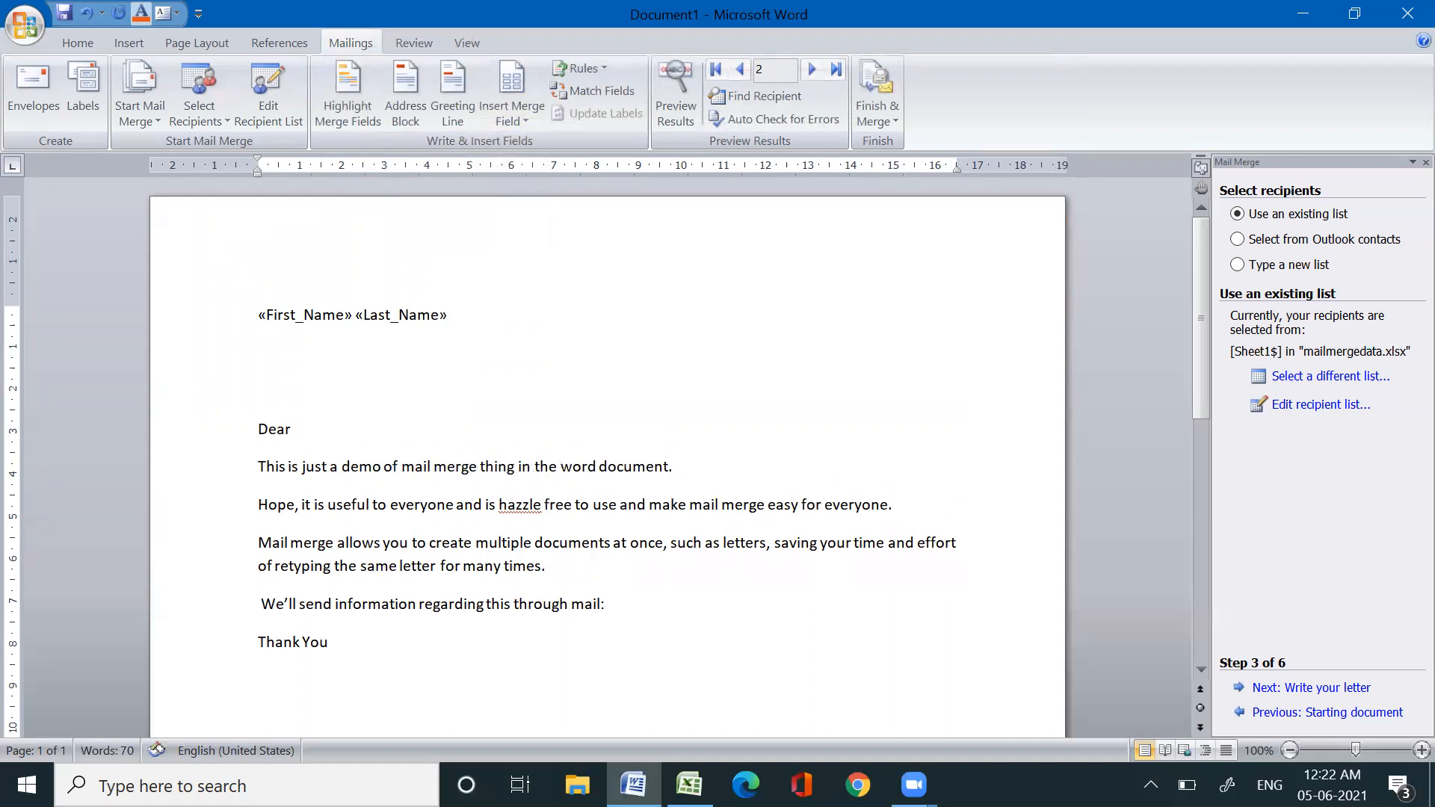
{"action": "left_click", "coordinate": [531, 115]}
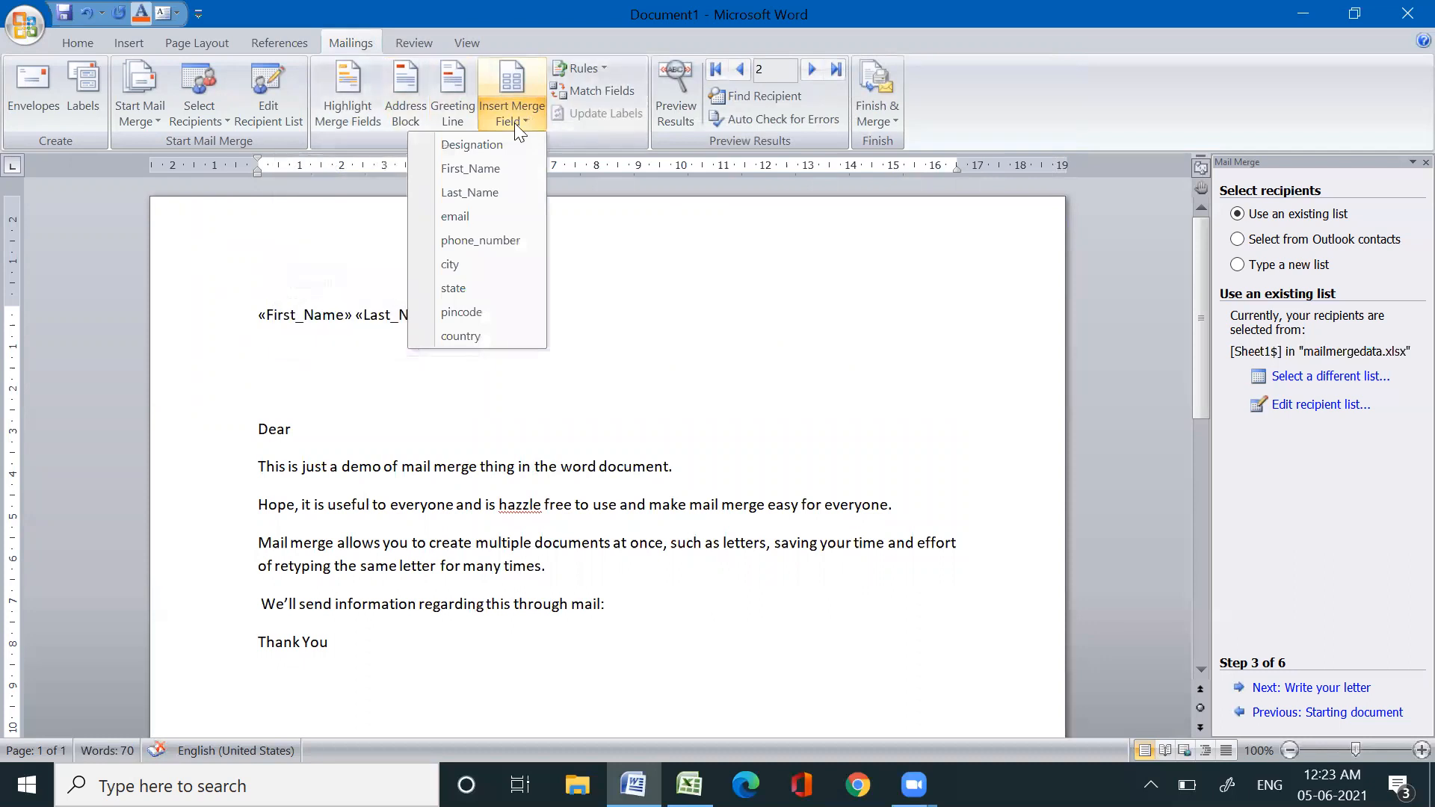
{"action": "left_click", "coordinate": [482, 265]}
{"action": "type", "text": ","}
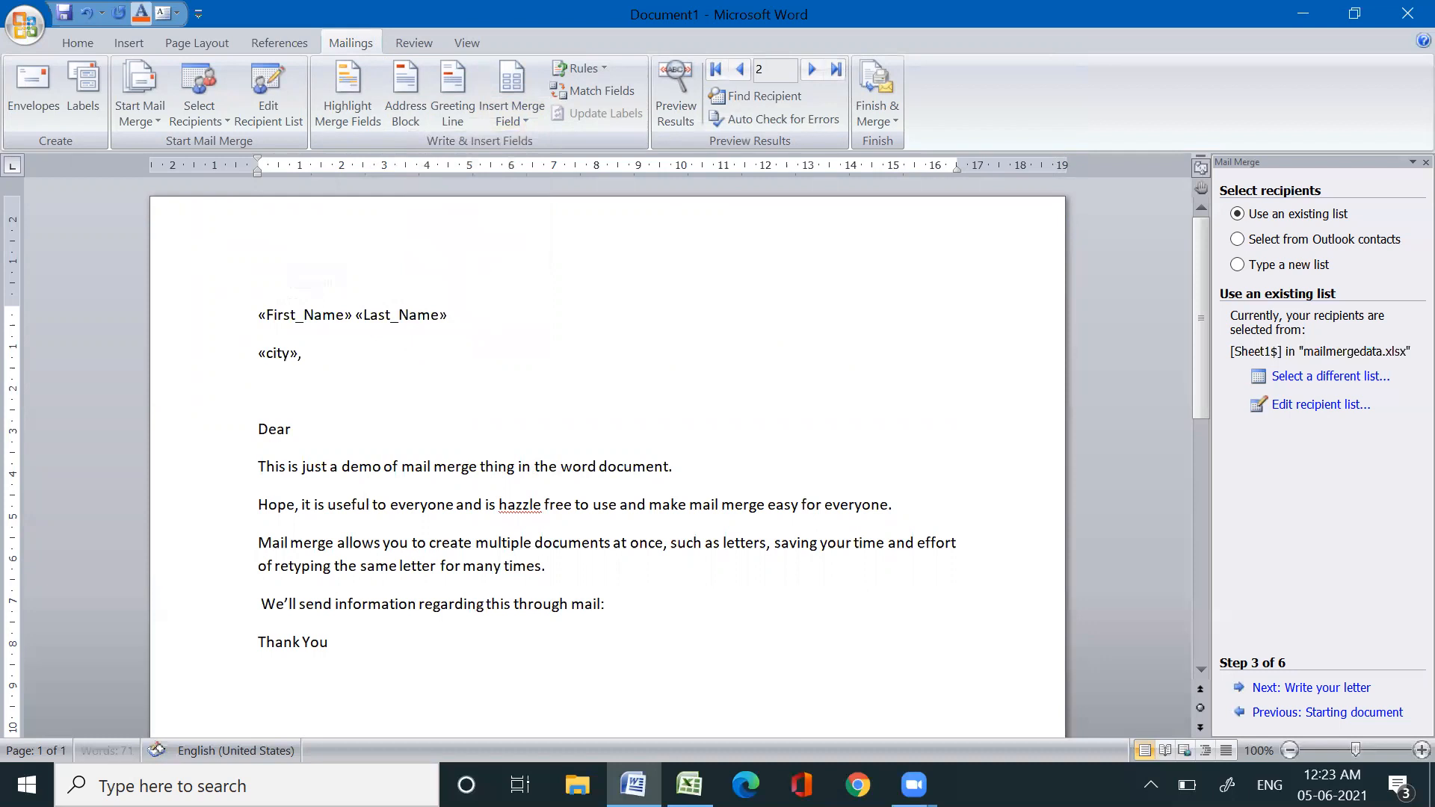
{"action": "left_click", "coordinate": [524, 112]}
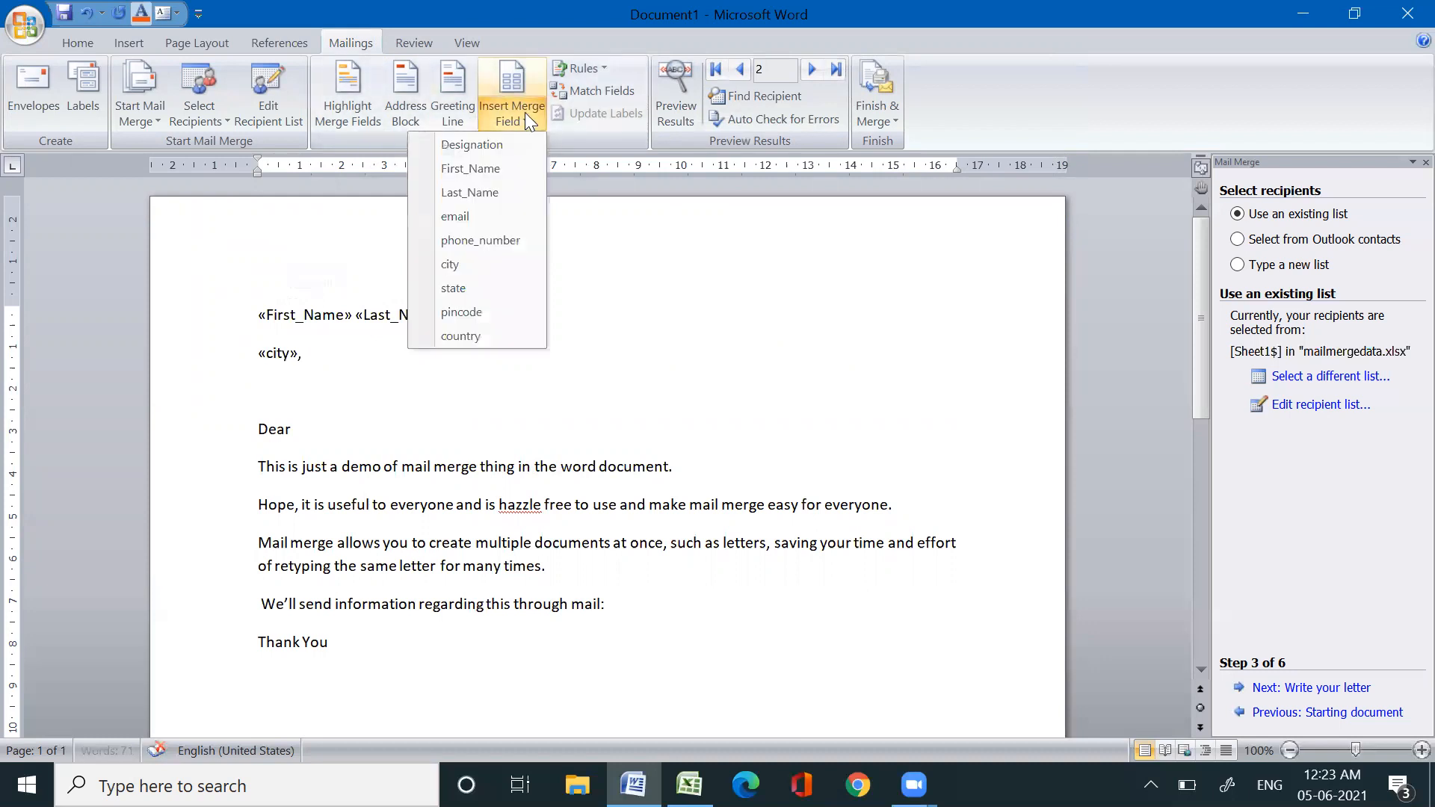
{"action": "left_click", "coordinate": [476, 288]}
Step: Insert the country and pincode merge fields on separate lines below the city and state
{"action": "key", "text": "Return"}
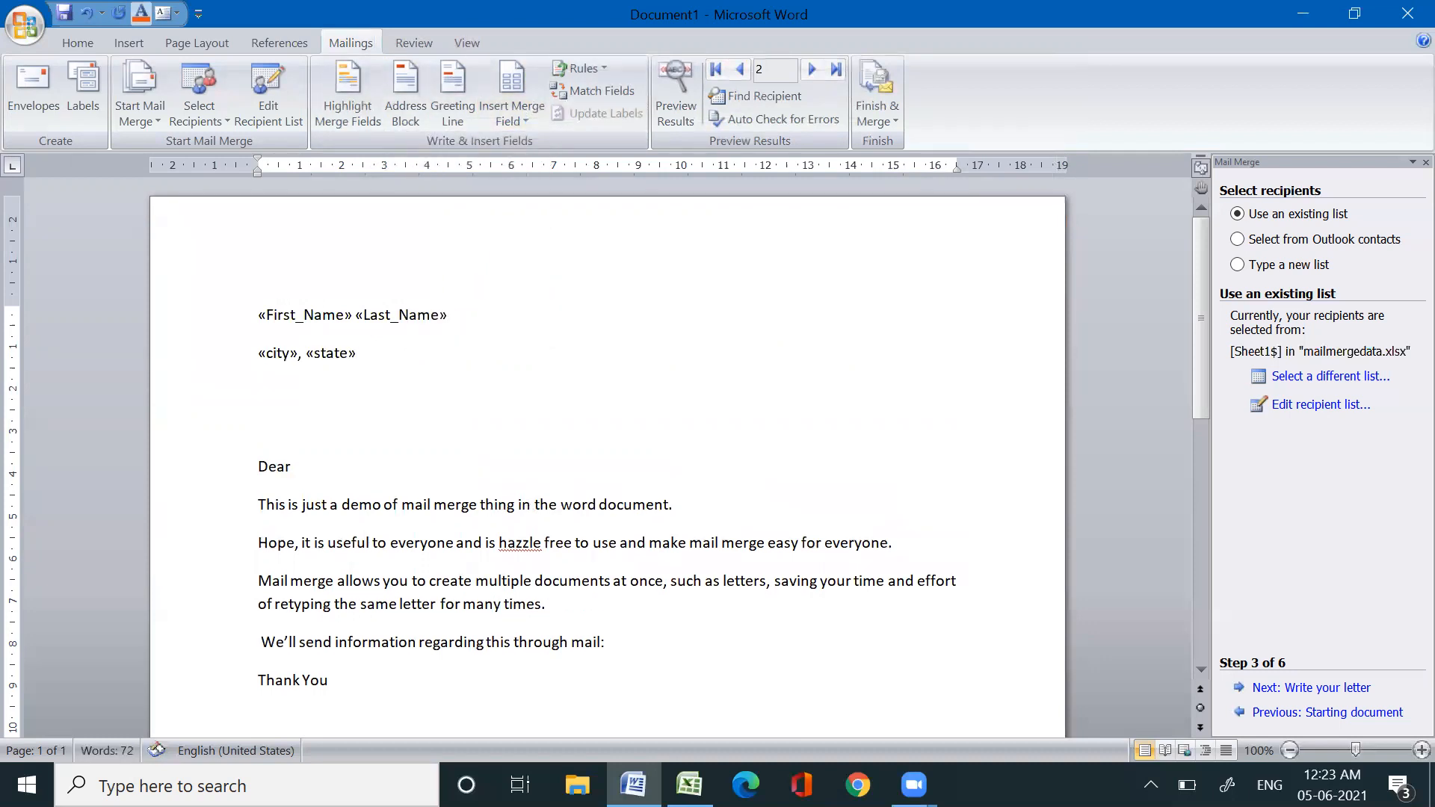
{"action": "left_click", "coordinate": [512, 113]}
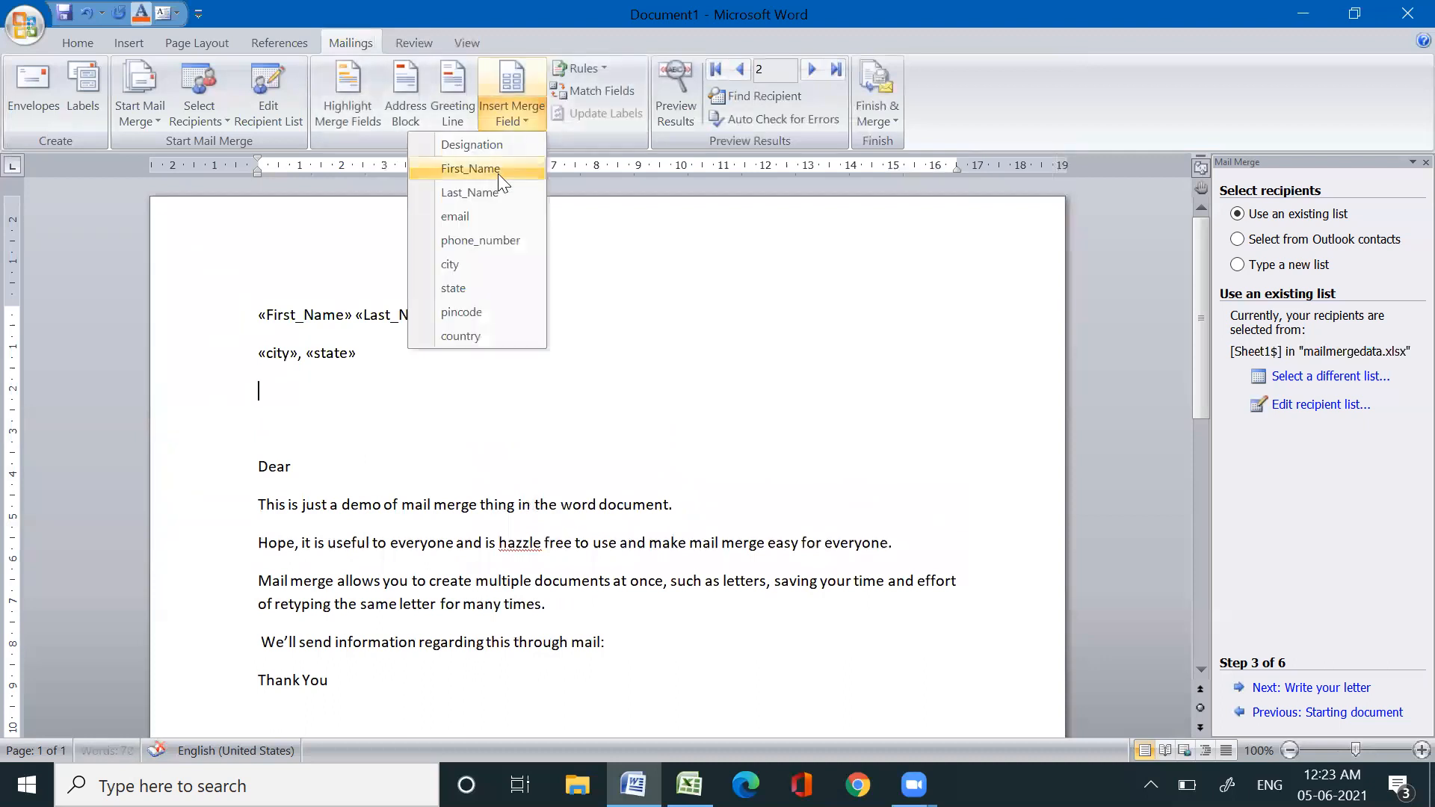
{"action": "left_click", "coordinate": [477, 334]}
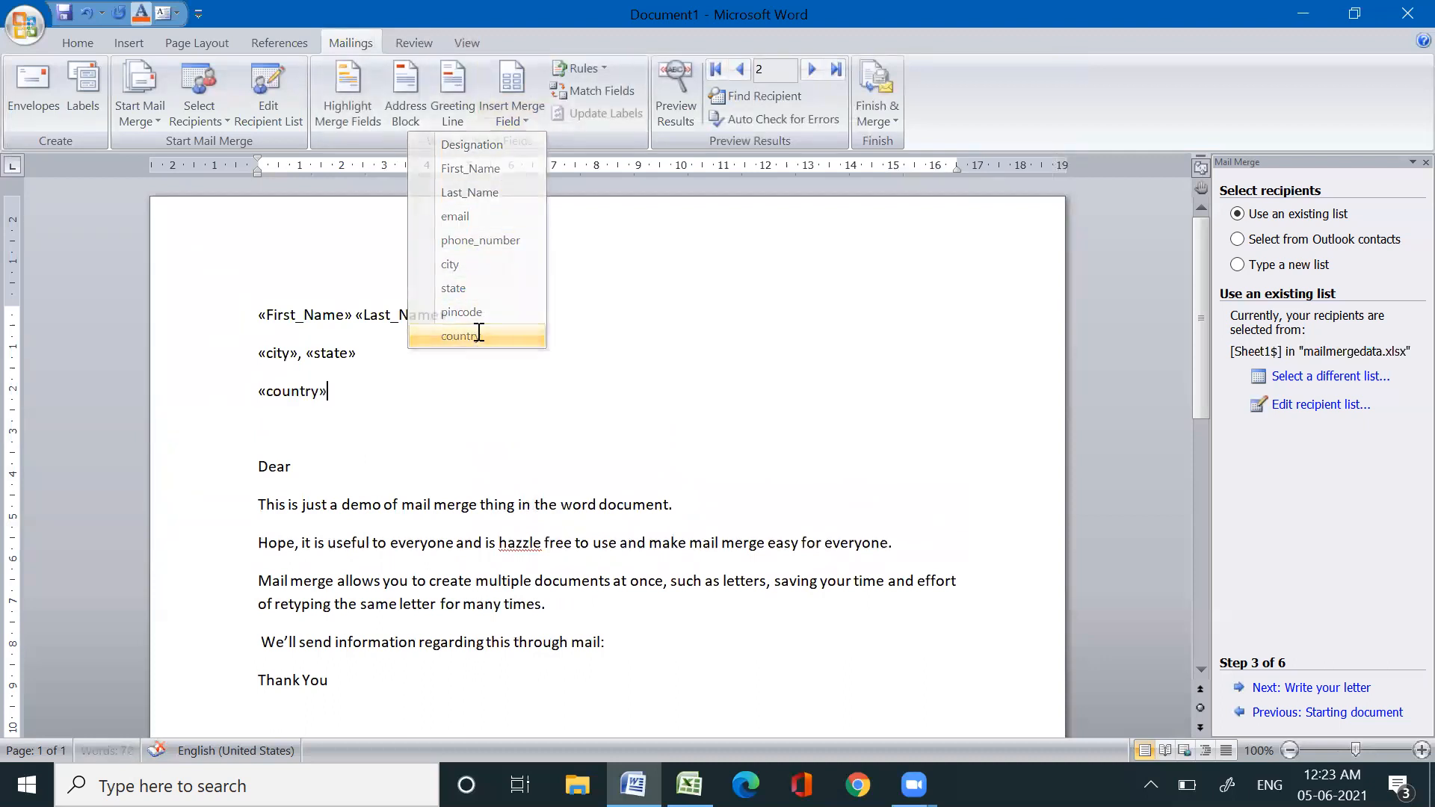
{"action": "key", "text": "Return"}
{"action": "left_click", "coordinate": [524, 118]}
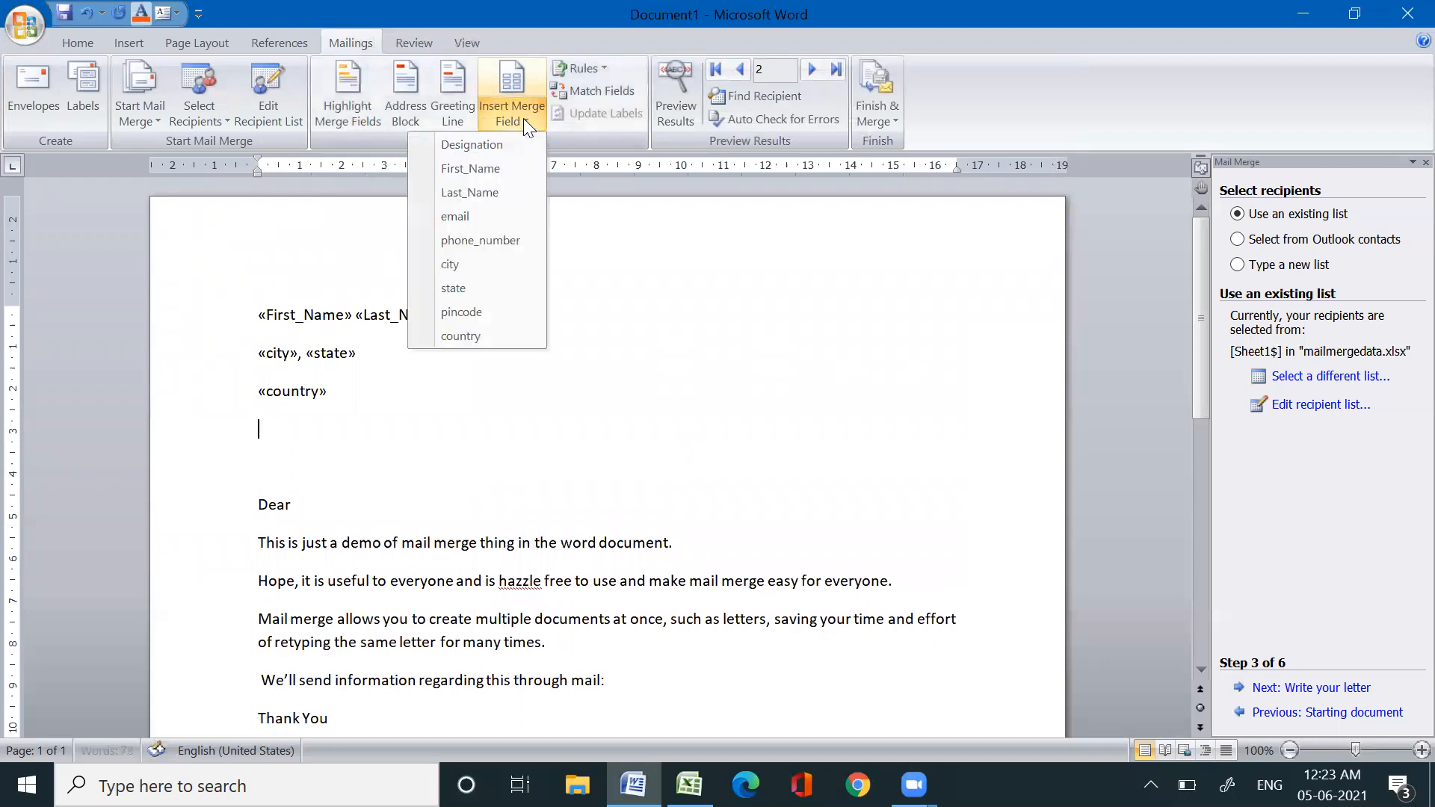
{"action": "left_click", "coordinate": [497, 311]}
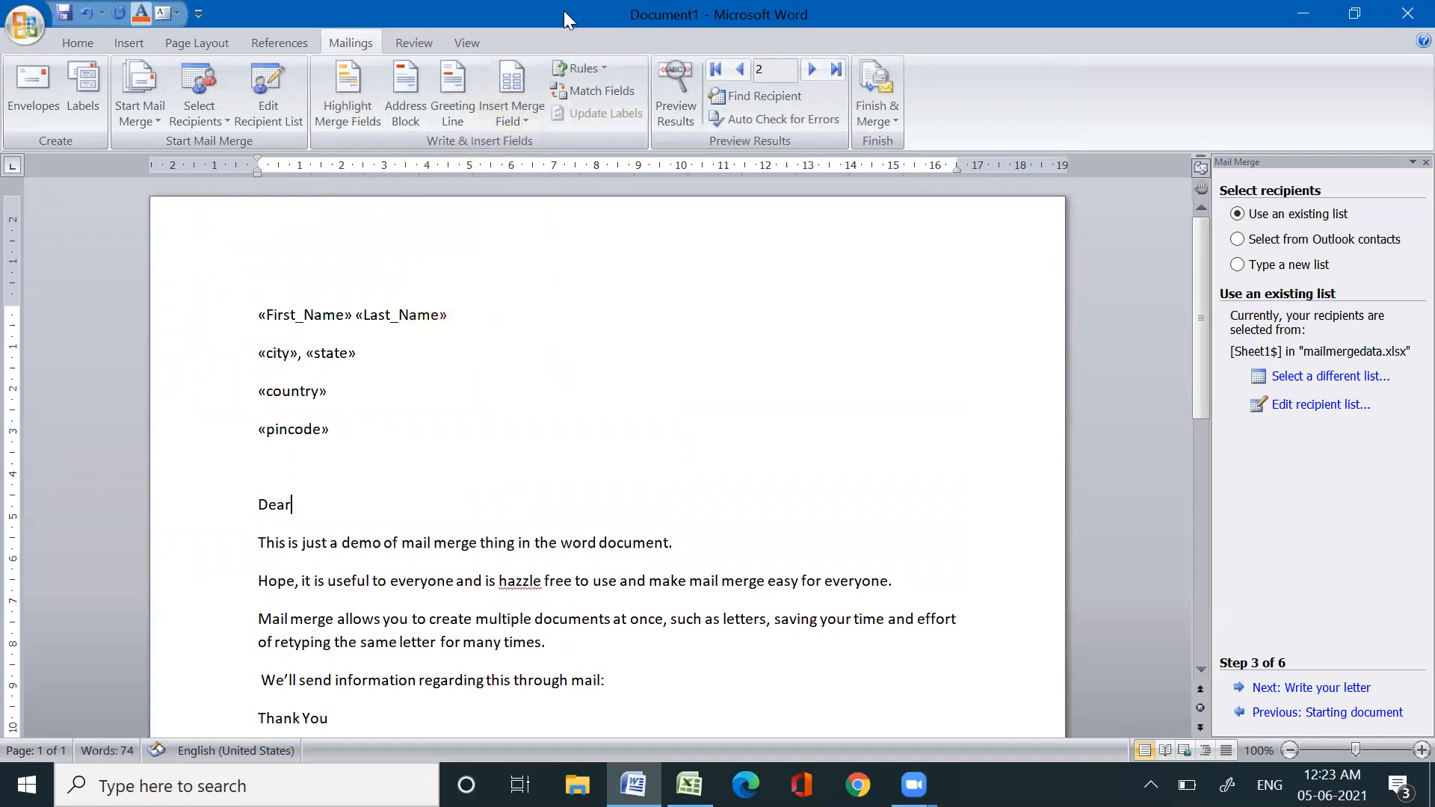
Step: Insert the First_Name merge field after "Dear" and the email merge field after "through mail:"
{"action": "left_click", "coordinate": [518, 122]}
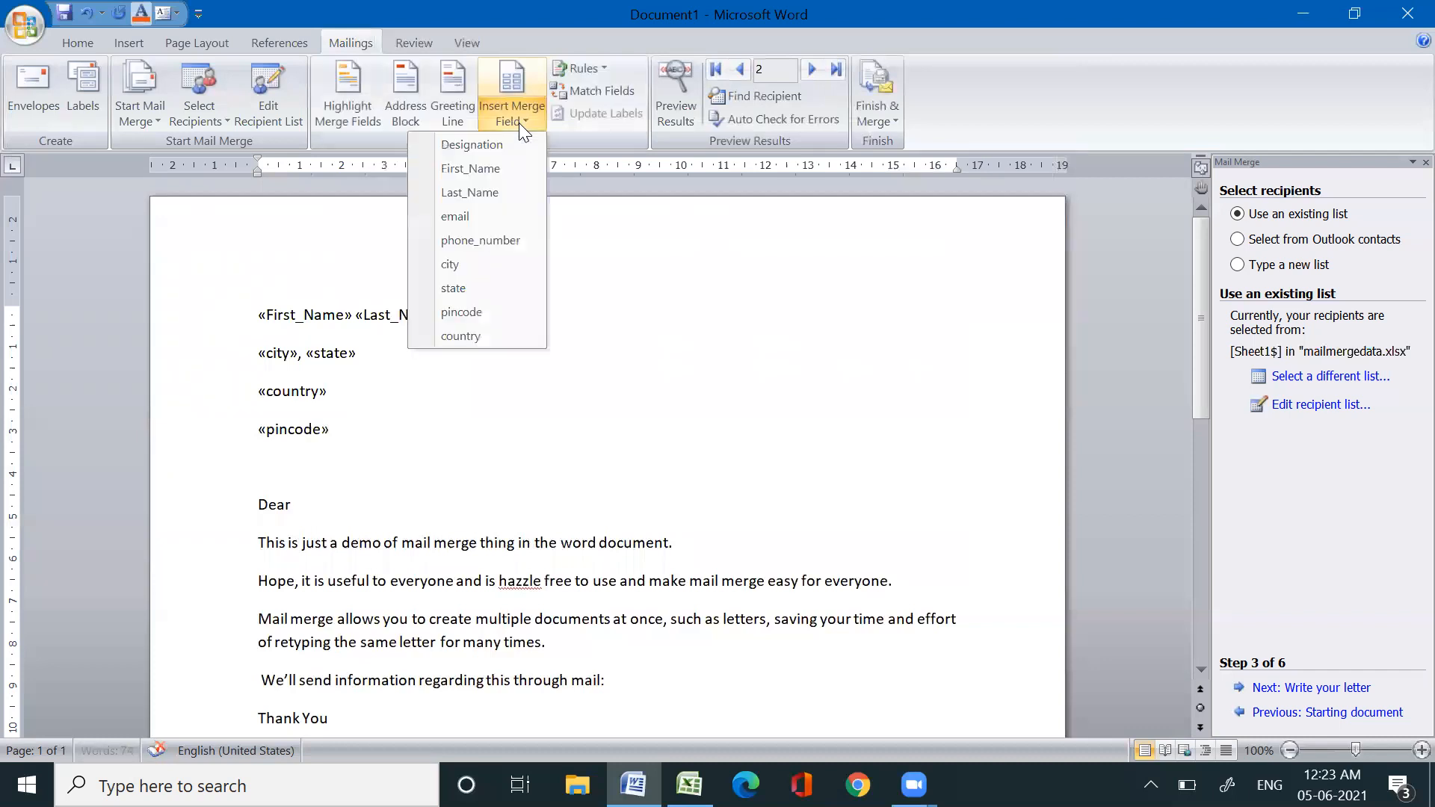
{"action": "left_click", "coordinate": [479, 169]}
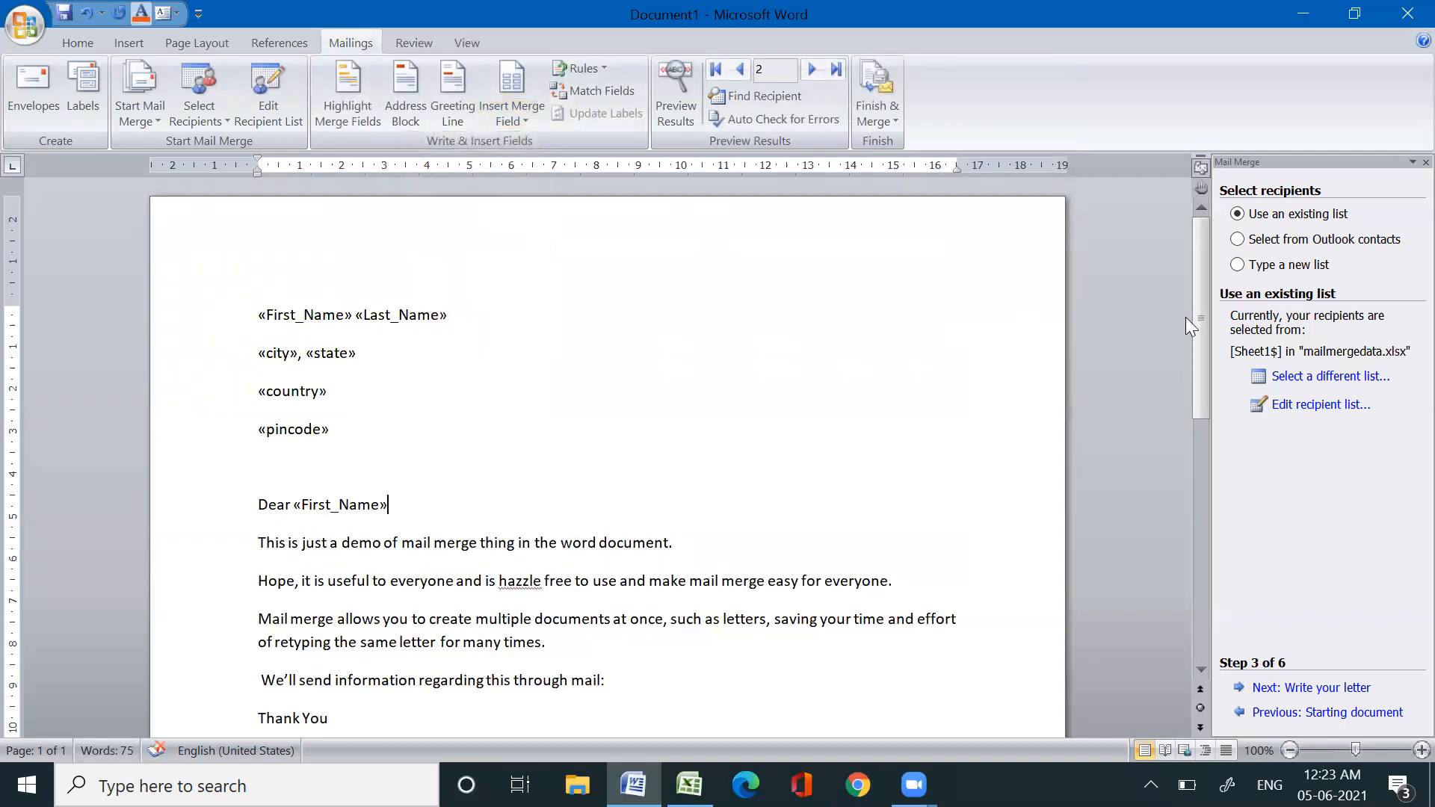
{"action": "left_click_drag", "start_coordinate": [1203, 316], "coordinate": [1203, 392]}
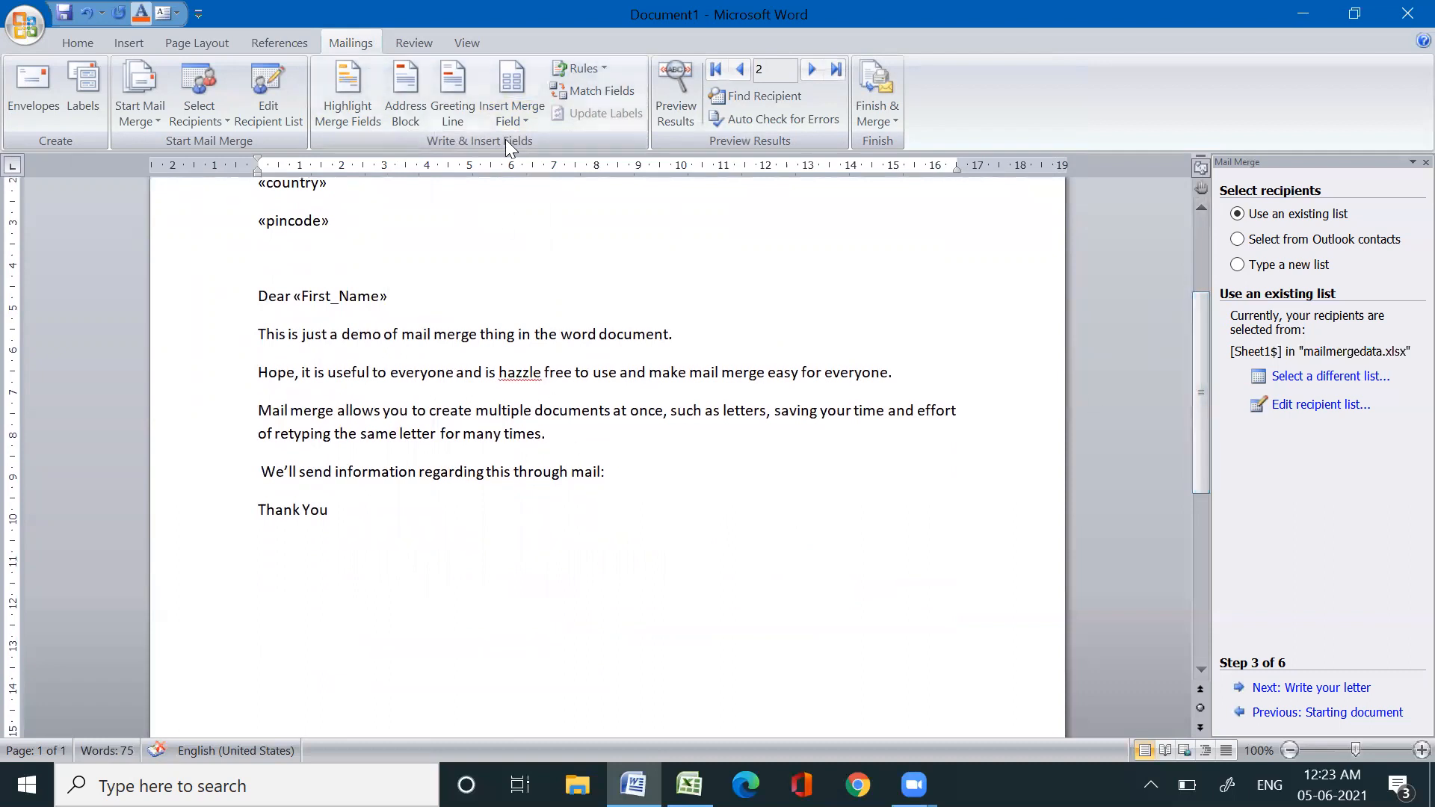
{"action": "left_click", "coordinate": [509, 114]}
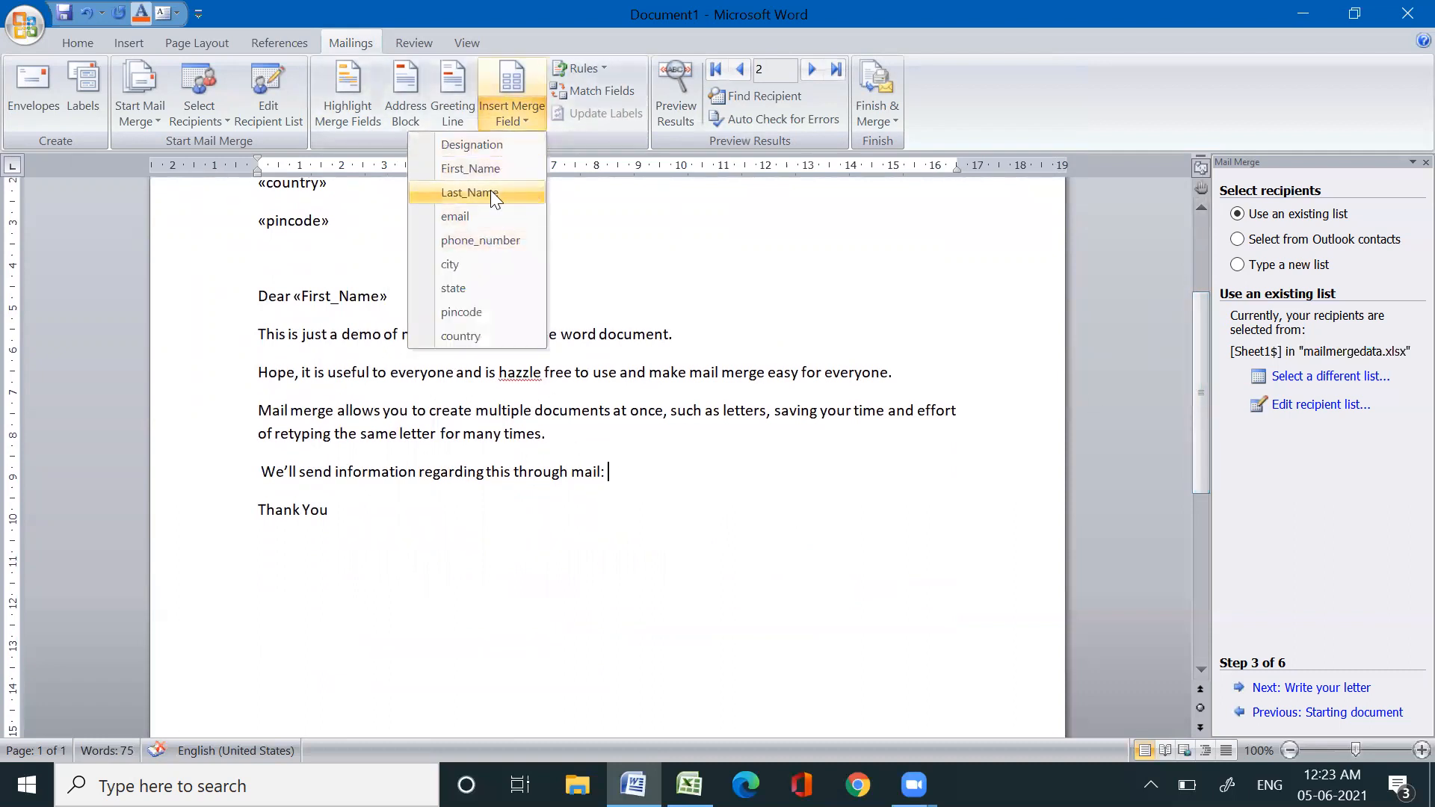
{"action": "left_click", "coordinate": [478, 216]}
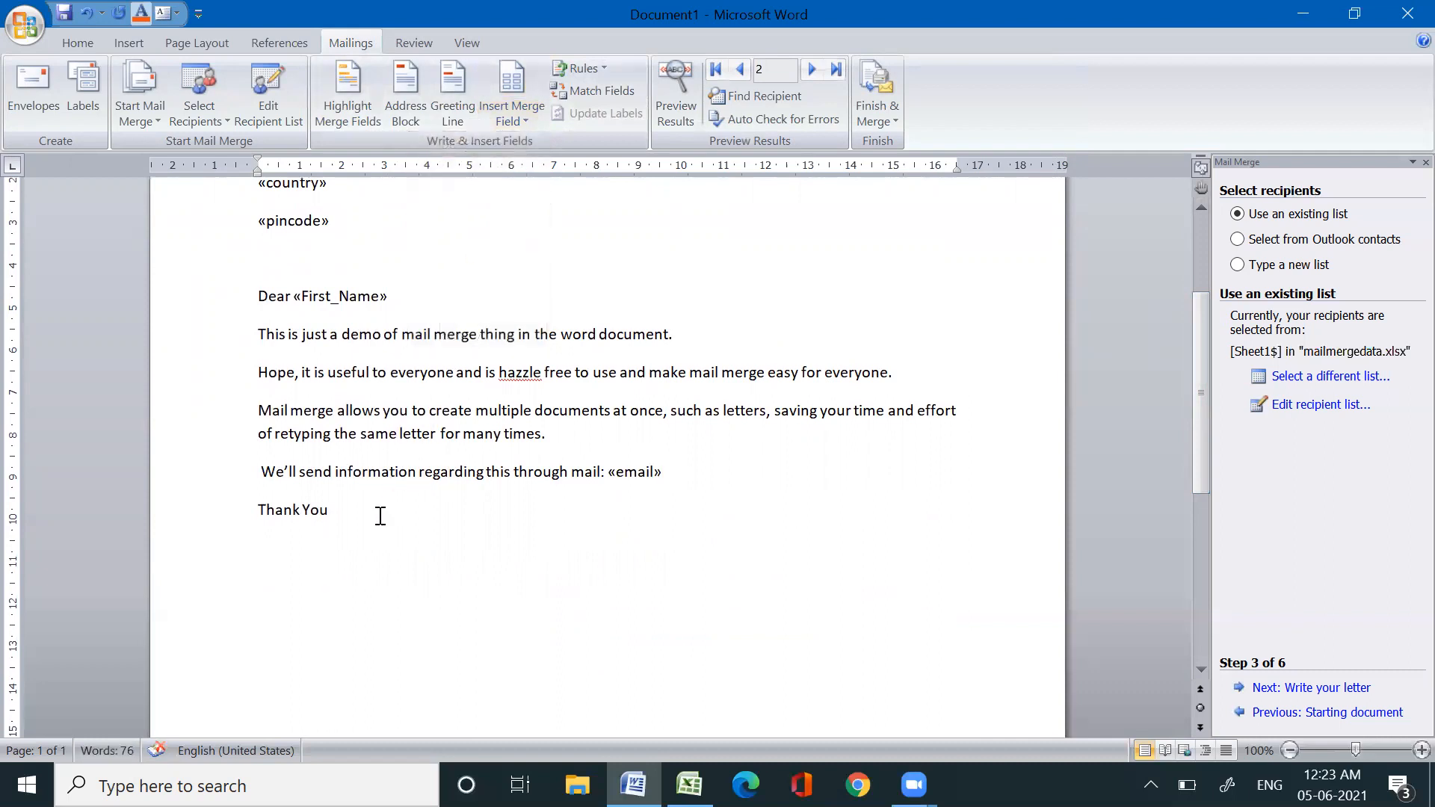
Step: Insert the First_Name and phone number merge fields on separate lines below "Thank You"
{"action": "key", "text": "Return"}
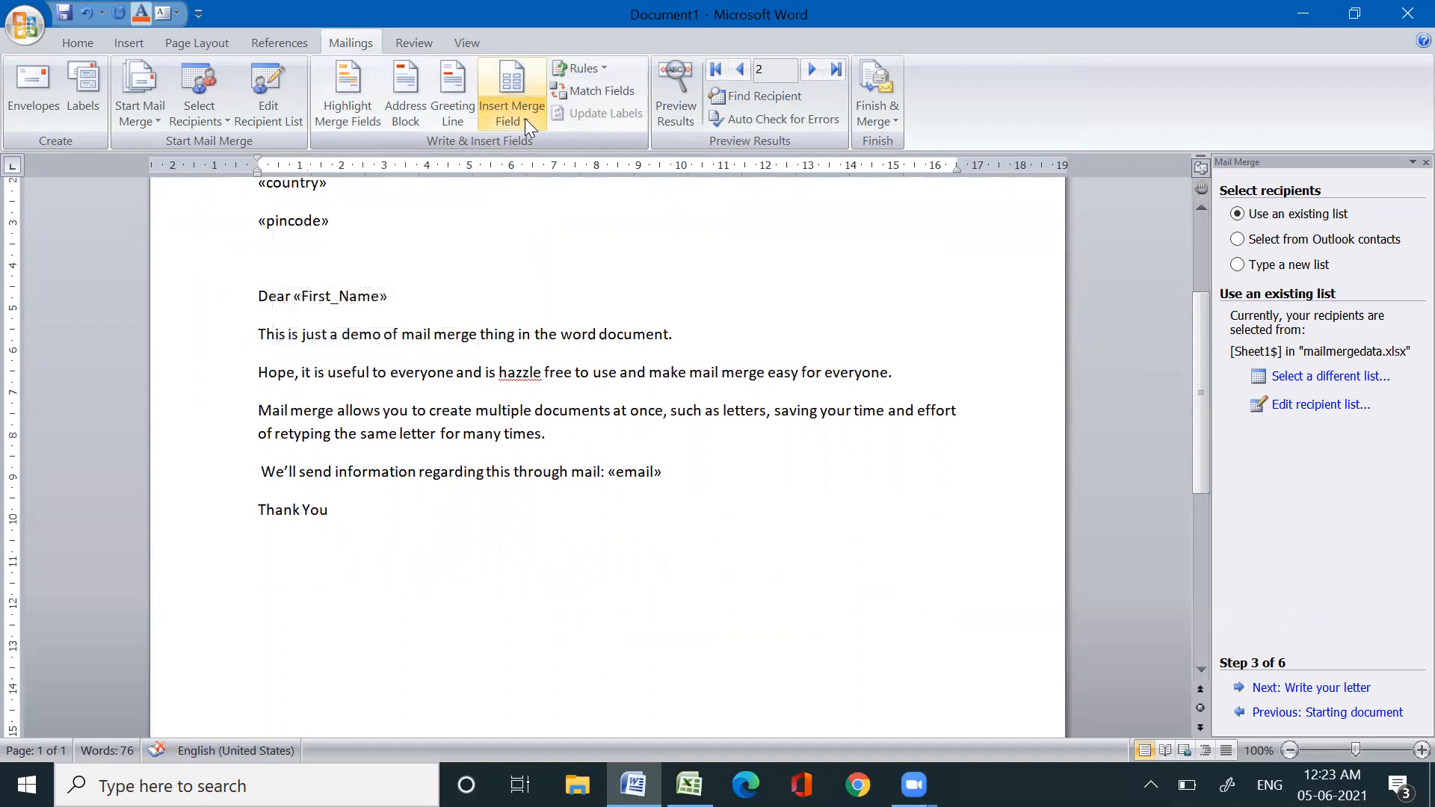
{"action": "left_click", "coordinate": [502, 101]}
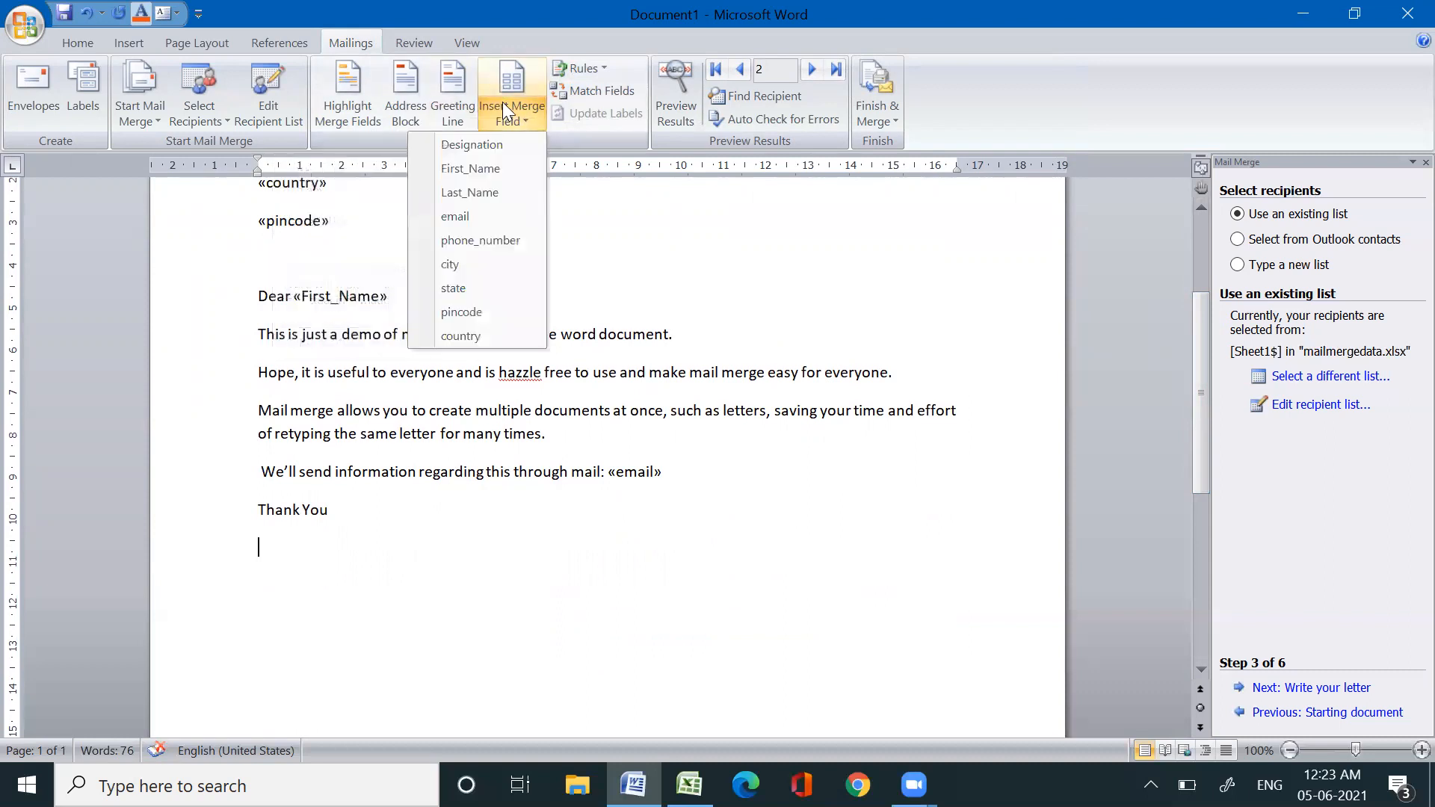
{"action": "left_click", "coordinate": [481, 170]}
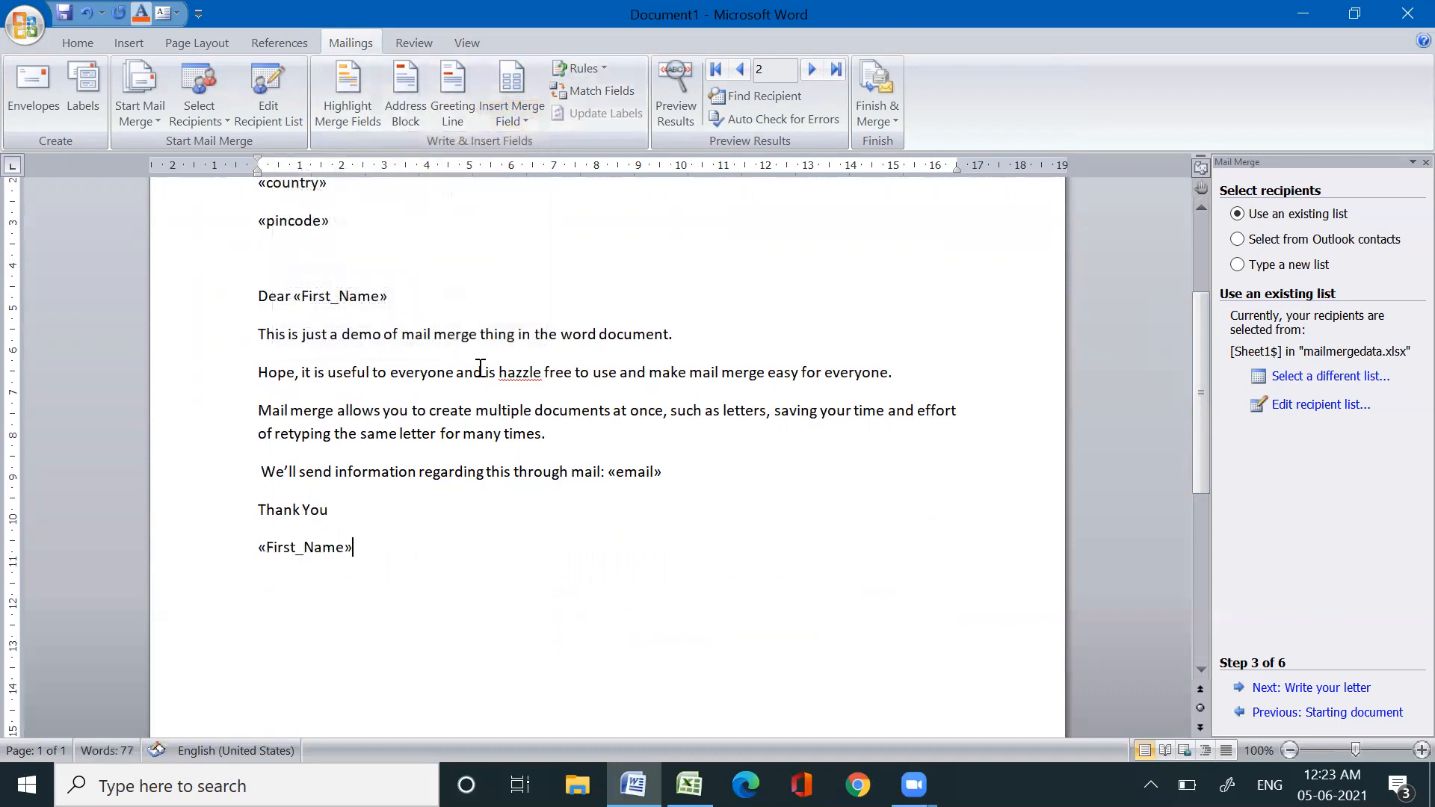
{"action": "left_click", "coordinate": [508, 85]}
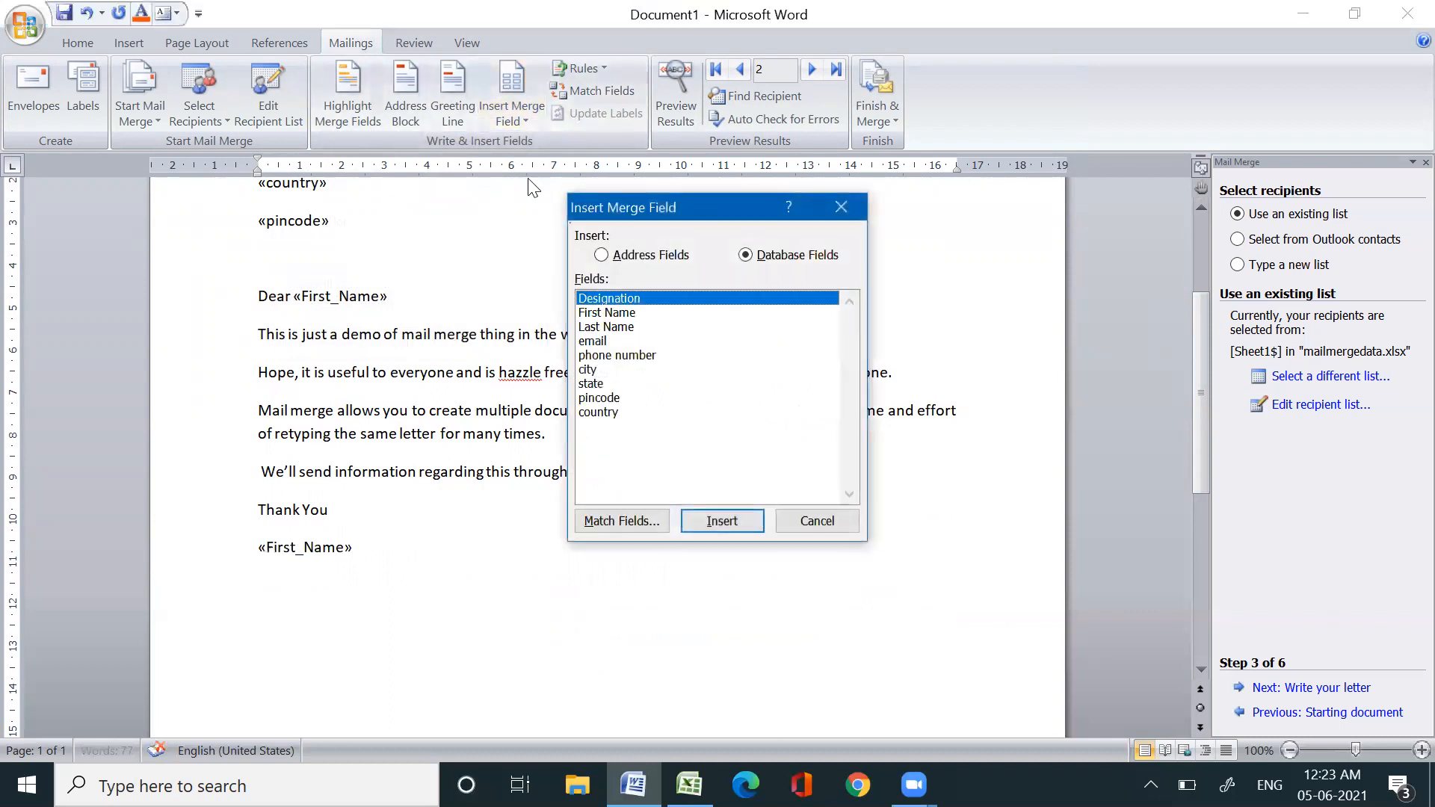
{"action": "left_click", "coordinate": [615, 356]}
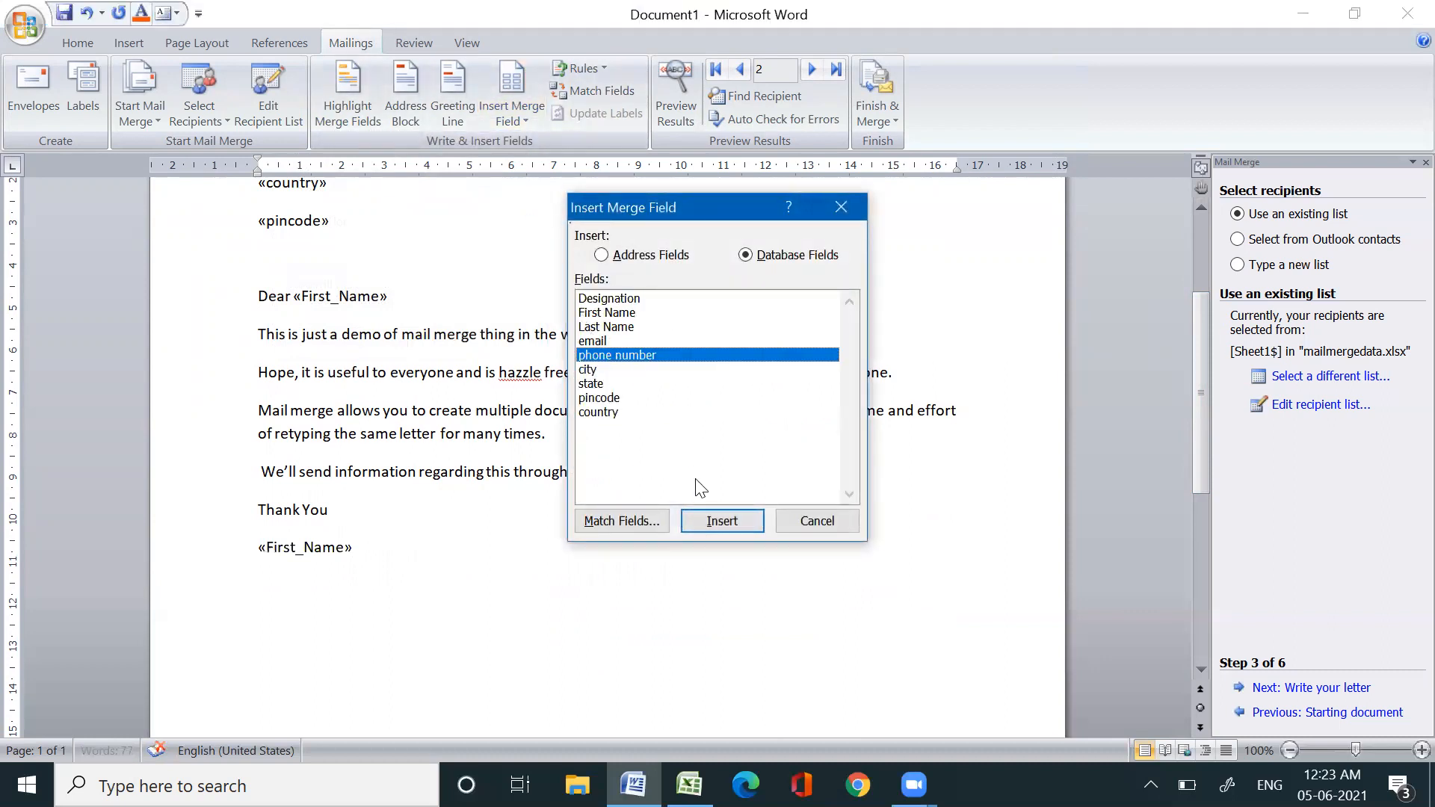
{"action": "left_click", "coordinate": [715, 521]}
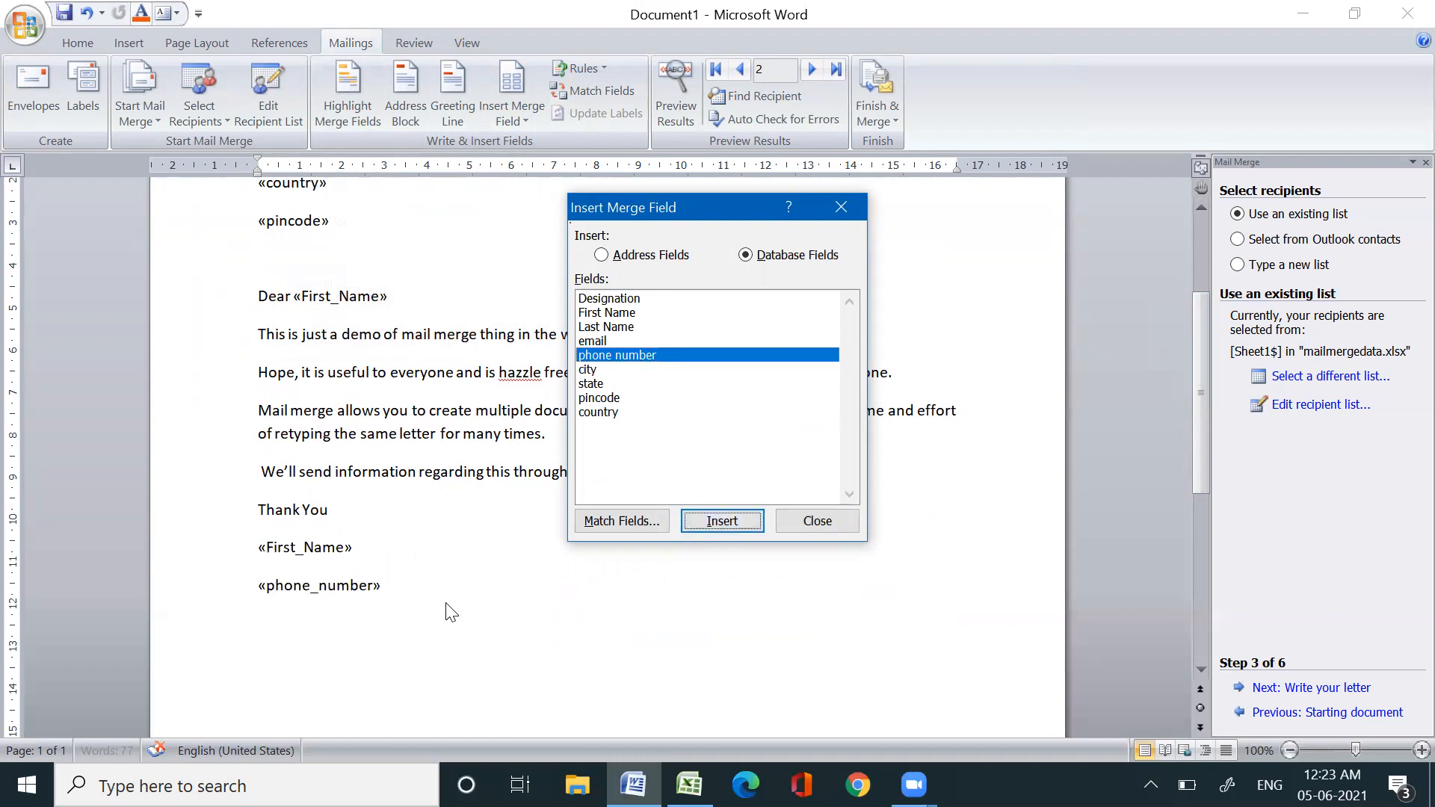
Step: Finish inserting merge fields and turn on the preview of merged results for the letter
{"action": "left_click", "coordinate": [799, 523]}
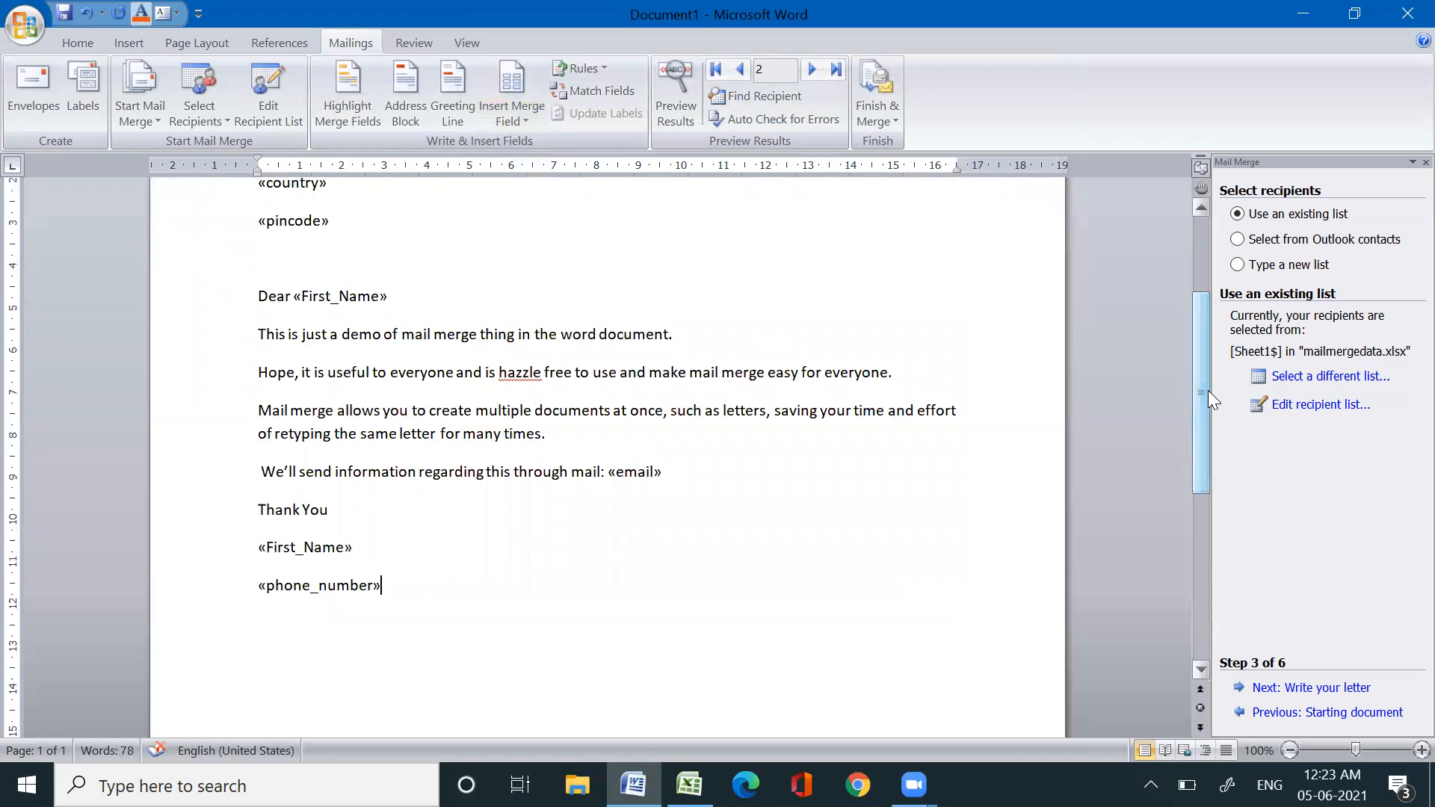
{"action": "left_click_drag", "start_coordinate": [1202, 378], "coordinate": [1199, 308]}
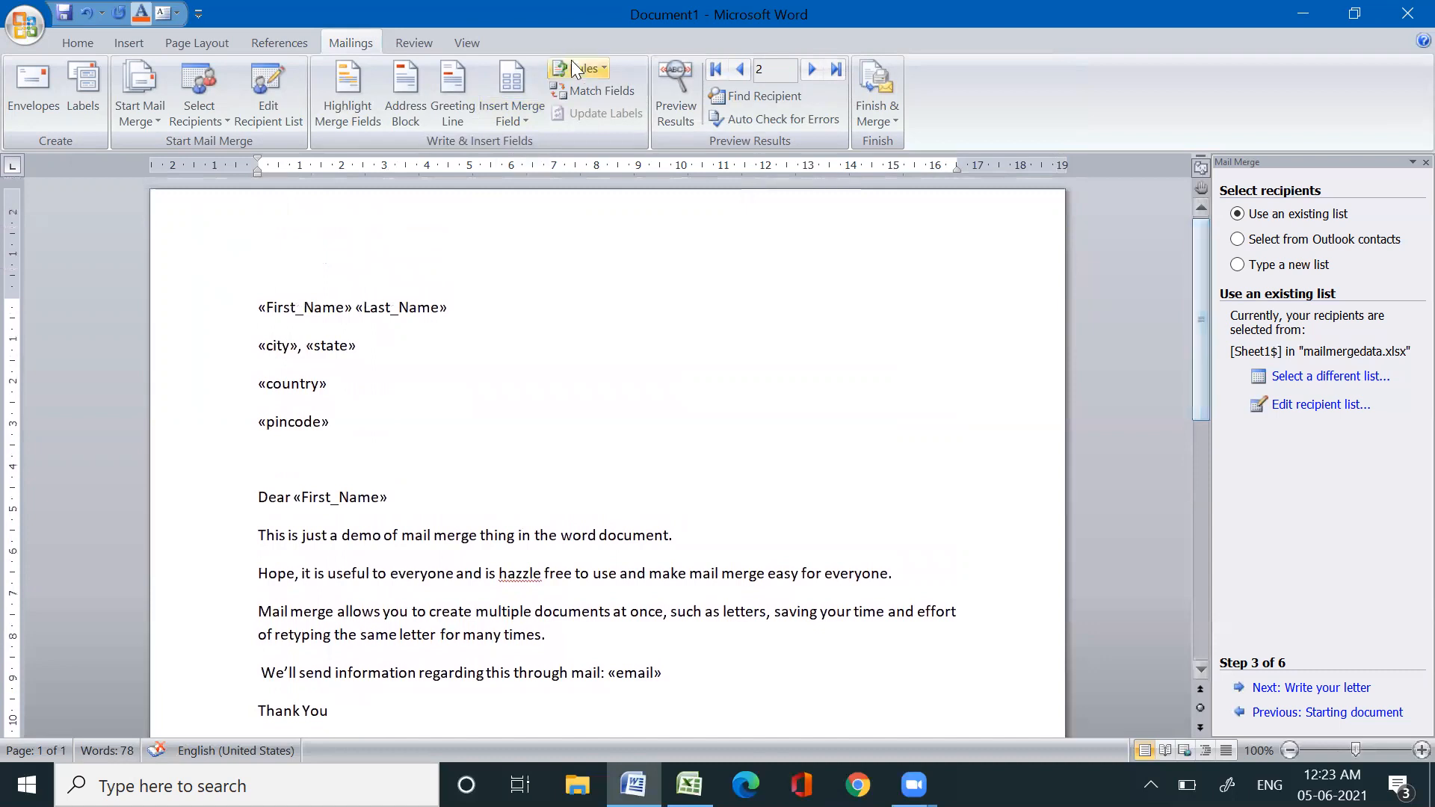
{"action": "left_click", "coordinate": [681, 109]}
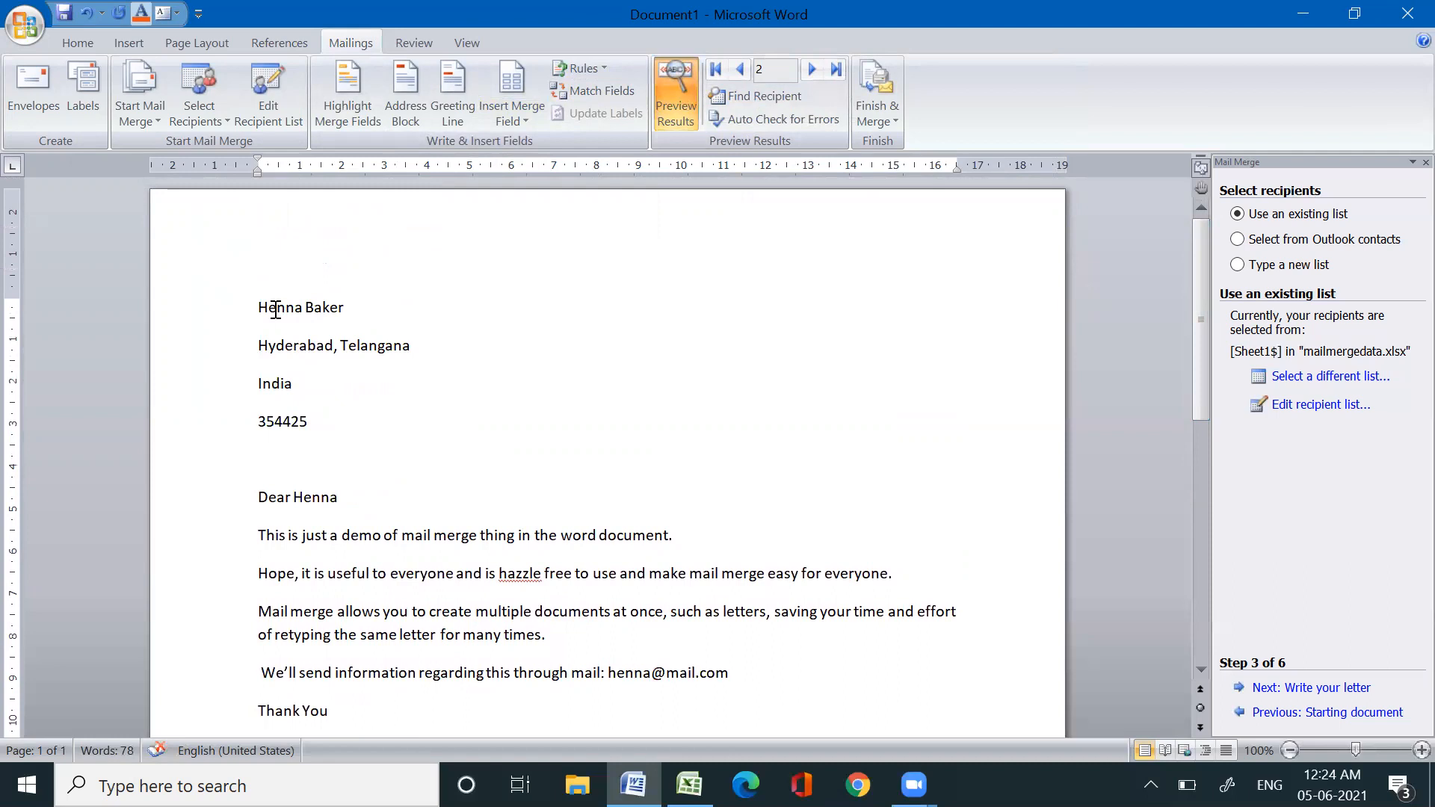
Step: Examine the address block, greeting and body text of the previewed letter to see which parts come from the recipient data
{"action": "left_click_drag", "start_coordinate": [258, 298], "coordinate": [349, 411]}
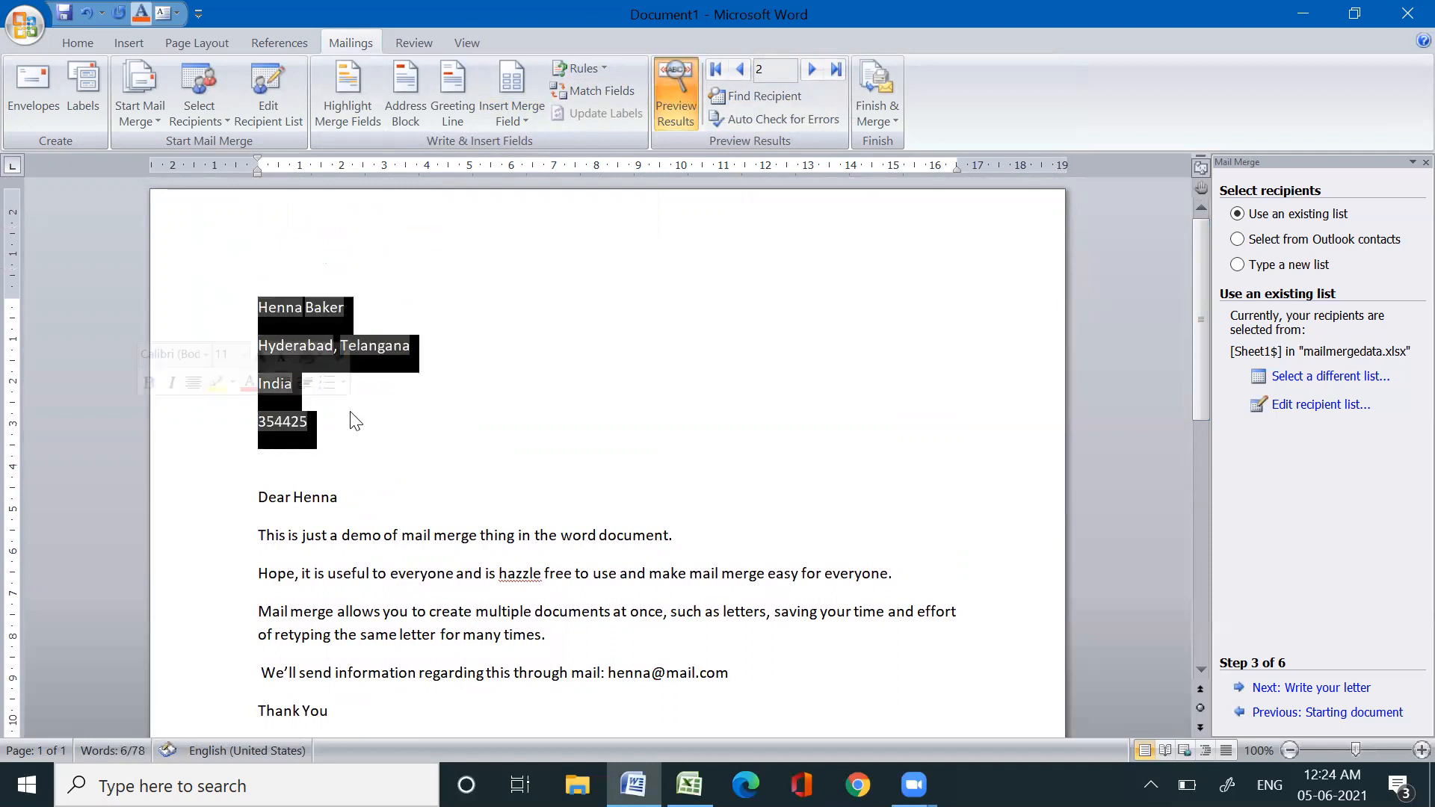
{"action": "left_click", "coordinate": [514, 471]}
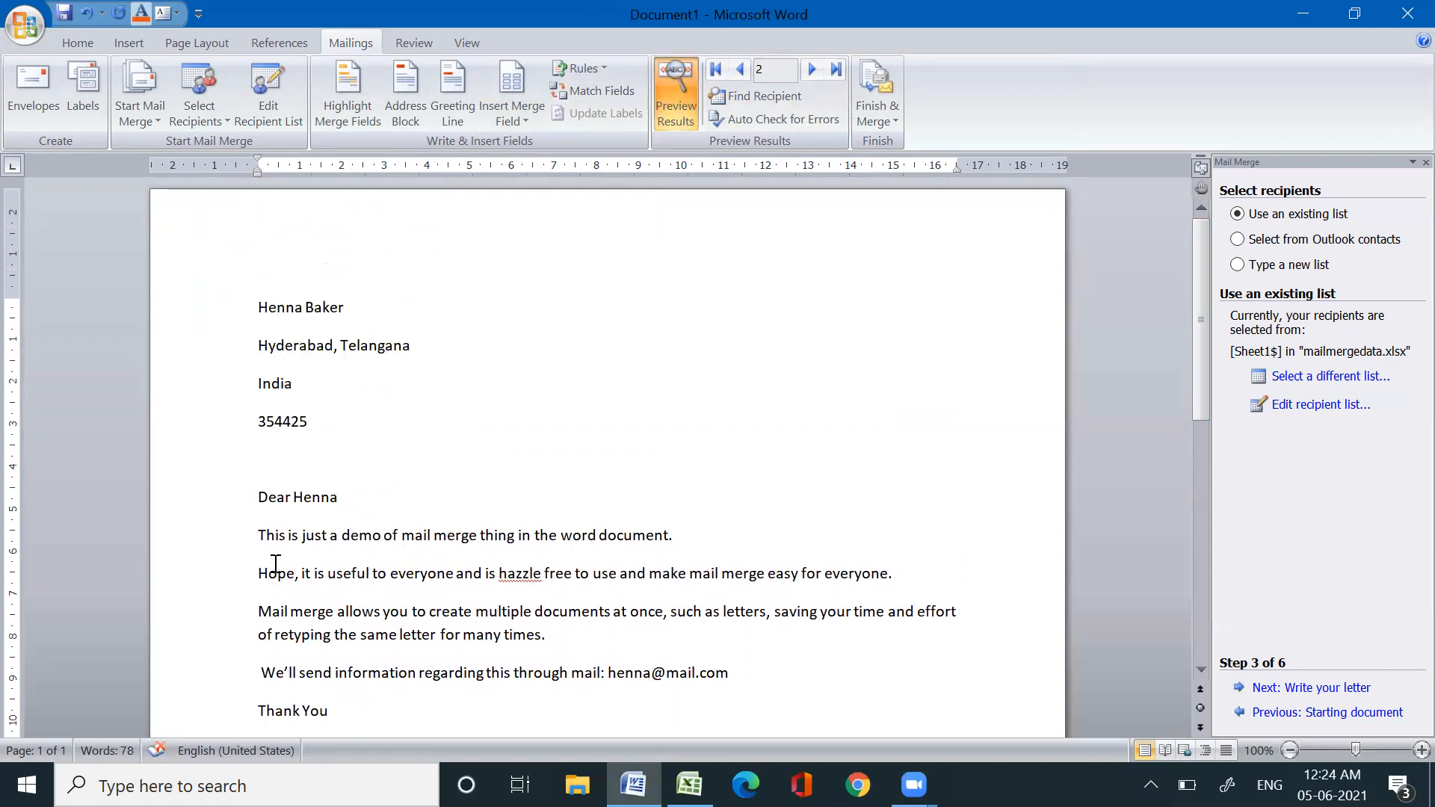
{"action": "left_click_drag", "start_coordinate": [261, 537], "coordinate": [449, 676]}
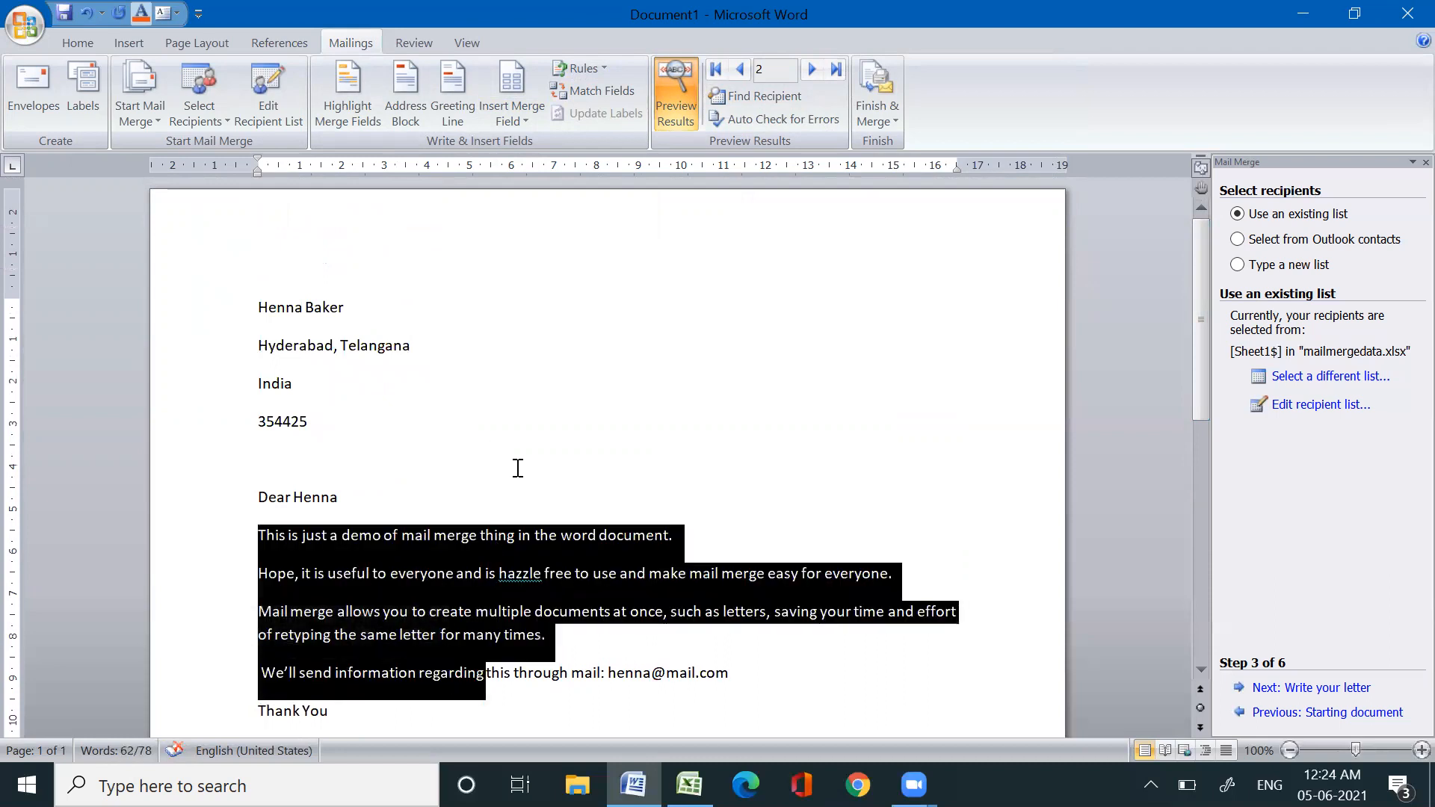
{"action": "left_click", "coordinate": [431, 467]}
{"action": "left_click_drag", "start_coordinate": [337, 498], "coordinate": [261, 330]}
{"action": "left_click_drag", "start_coordinate": [487, 450], "coordinate": [728, 166]}
{"action": "left_click_drag", "start_coordinate": [754, 271], "coordinate": [705, 416]}
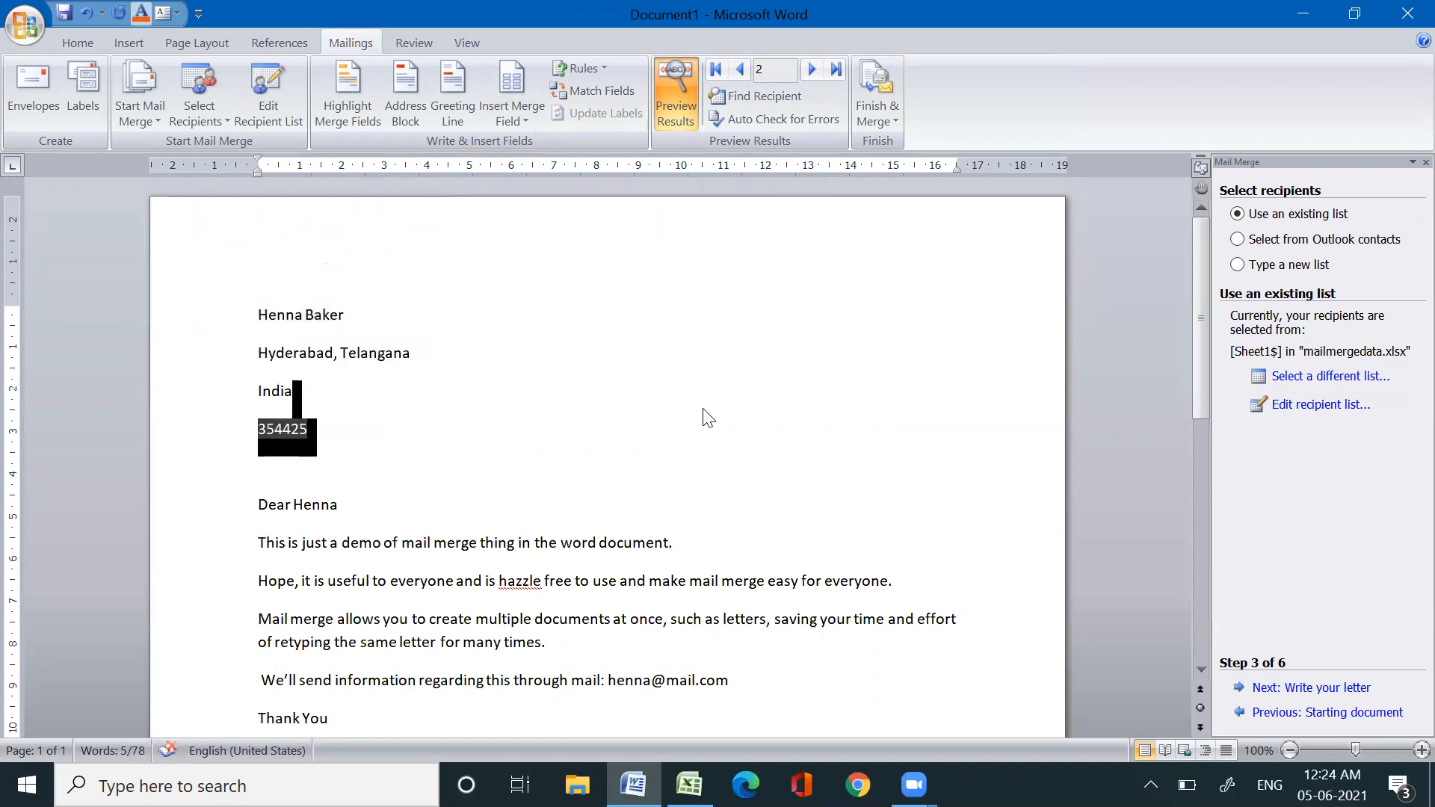
{"action": "left_click", "coordinate": [704, 415]}
Step: Browse the previewed letters forward to record 5 and back to record 1 twice, comparing the details filled in for each recipient
{"action": "left_click", "coordinate": [811, 69]}
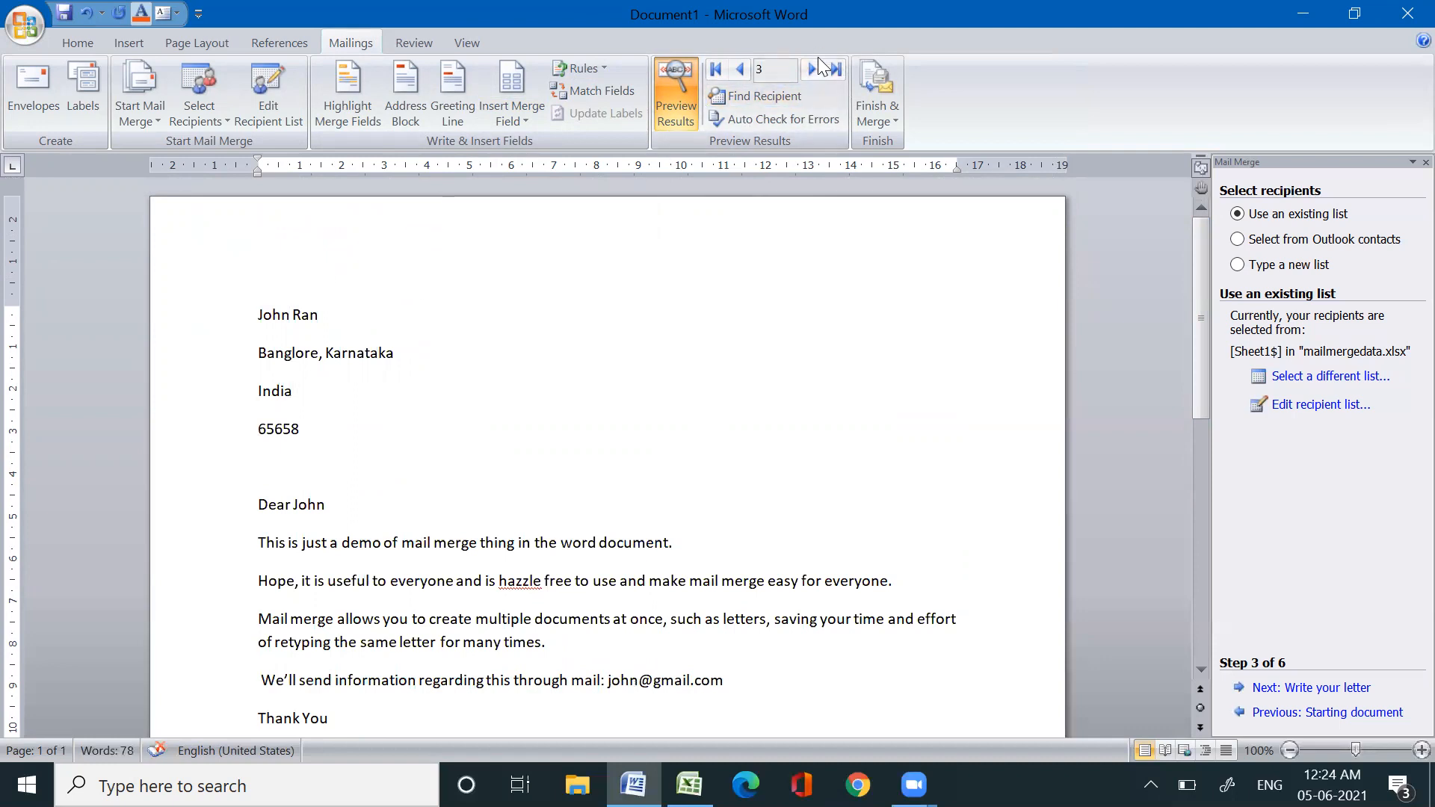
{"action": "left_click", "coordinate": [815, 67]}
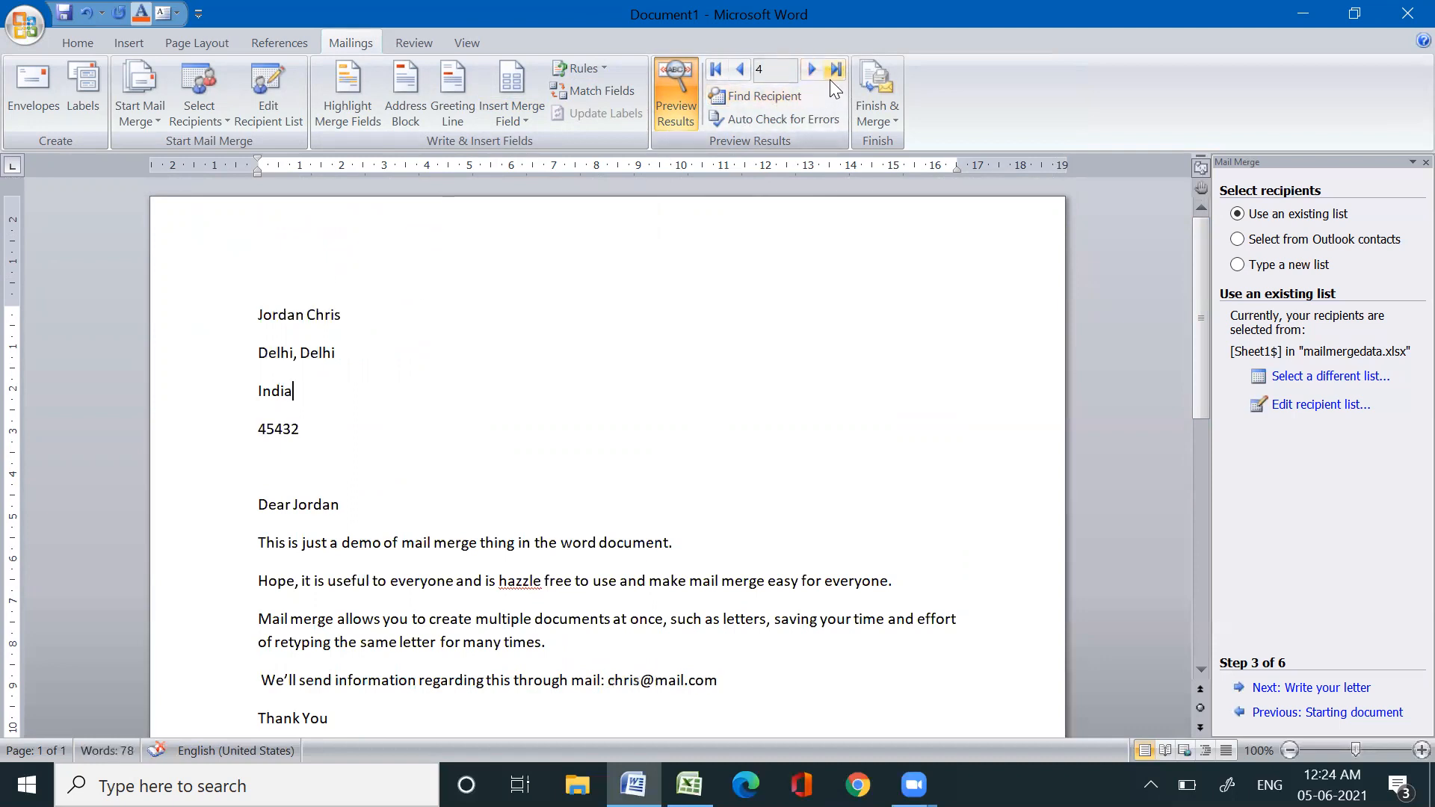
{"action": "left_click", "coordinate": [815, 68]}
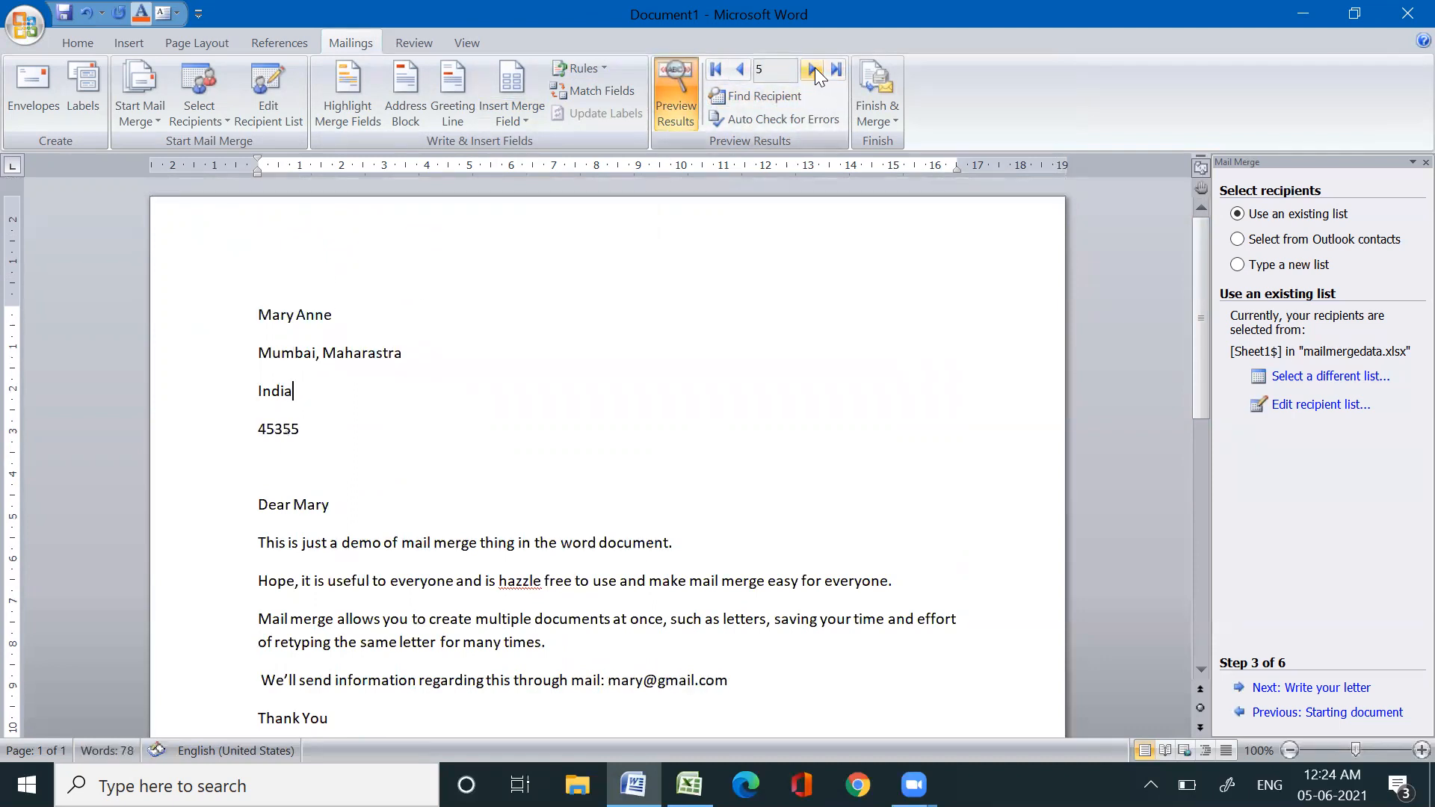
{"action": "left_click", "coordinate": [738, 69]}
{"action": "left_click", "coordinate": [738, 70]}
{"action": "left_click", "coordinate": [738, 69]}
{"action": "left_click", "coordinate": [738, 70]}
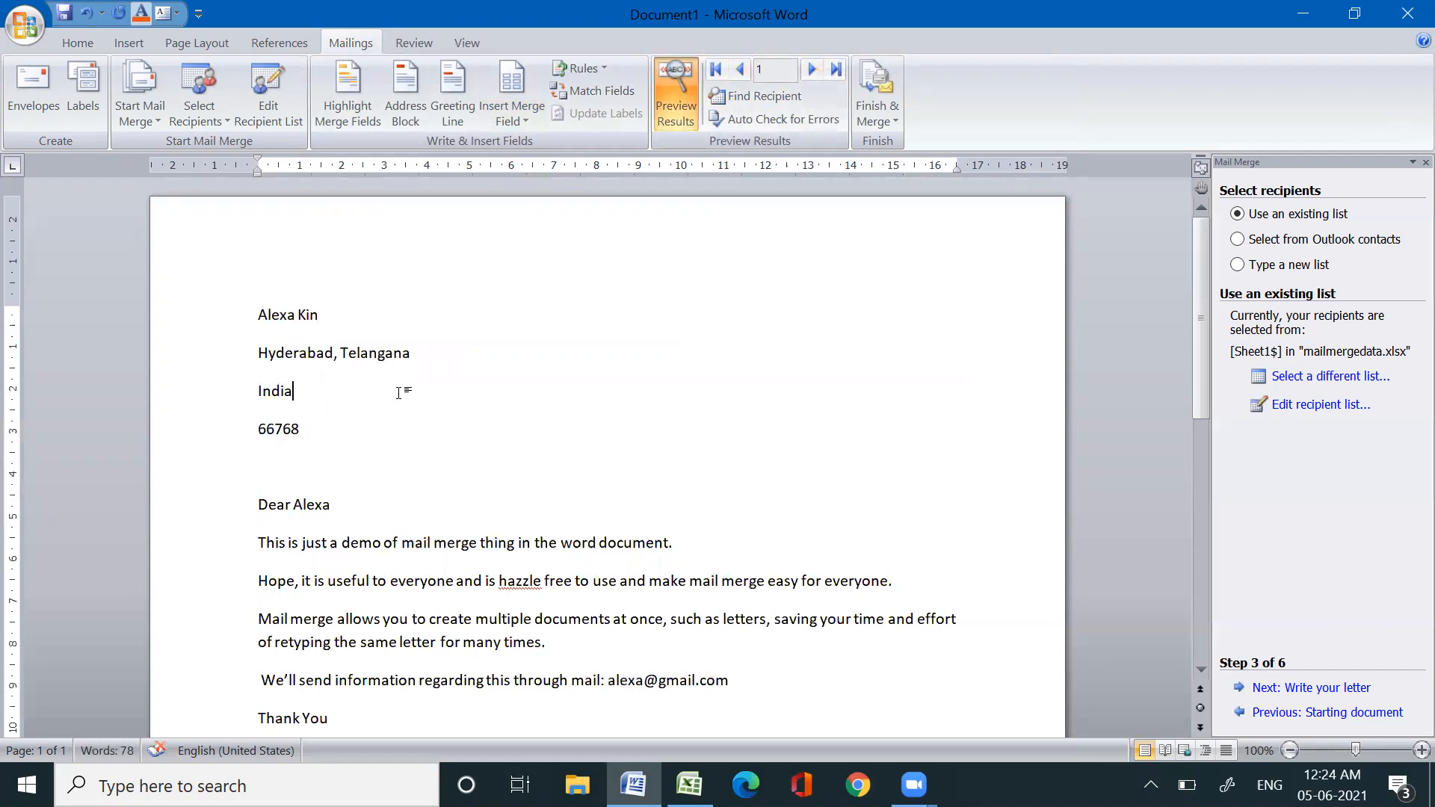
{"action": "left_click", "coordinate": [811, 69]}
{"action": "left_click", "coordinate": [812, 69]}
{"action": "left_click", "coordinate": [812, 69]}
{"action": "left_click", "coordinate": [811, 70]}
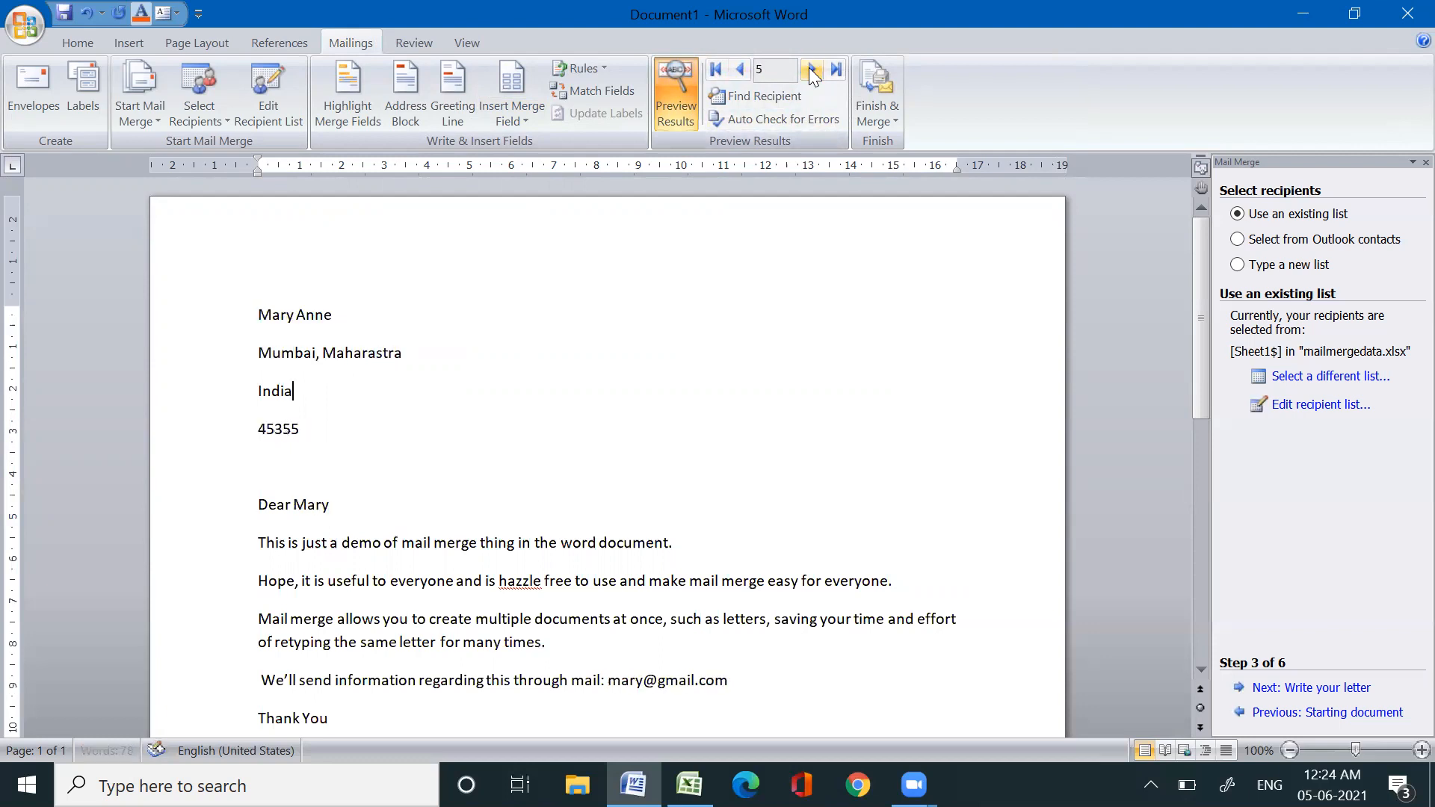
{"action": "left_click", "coordinate": [737, 69]}
{"action": "left_click", "coordinate": [737, 70]}
{"action": "left_click", "coordinate": [737, 69]}
{"action": "left_click", "coordinate": [737, 69]}
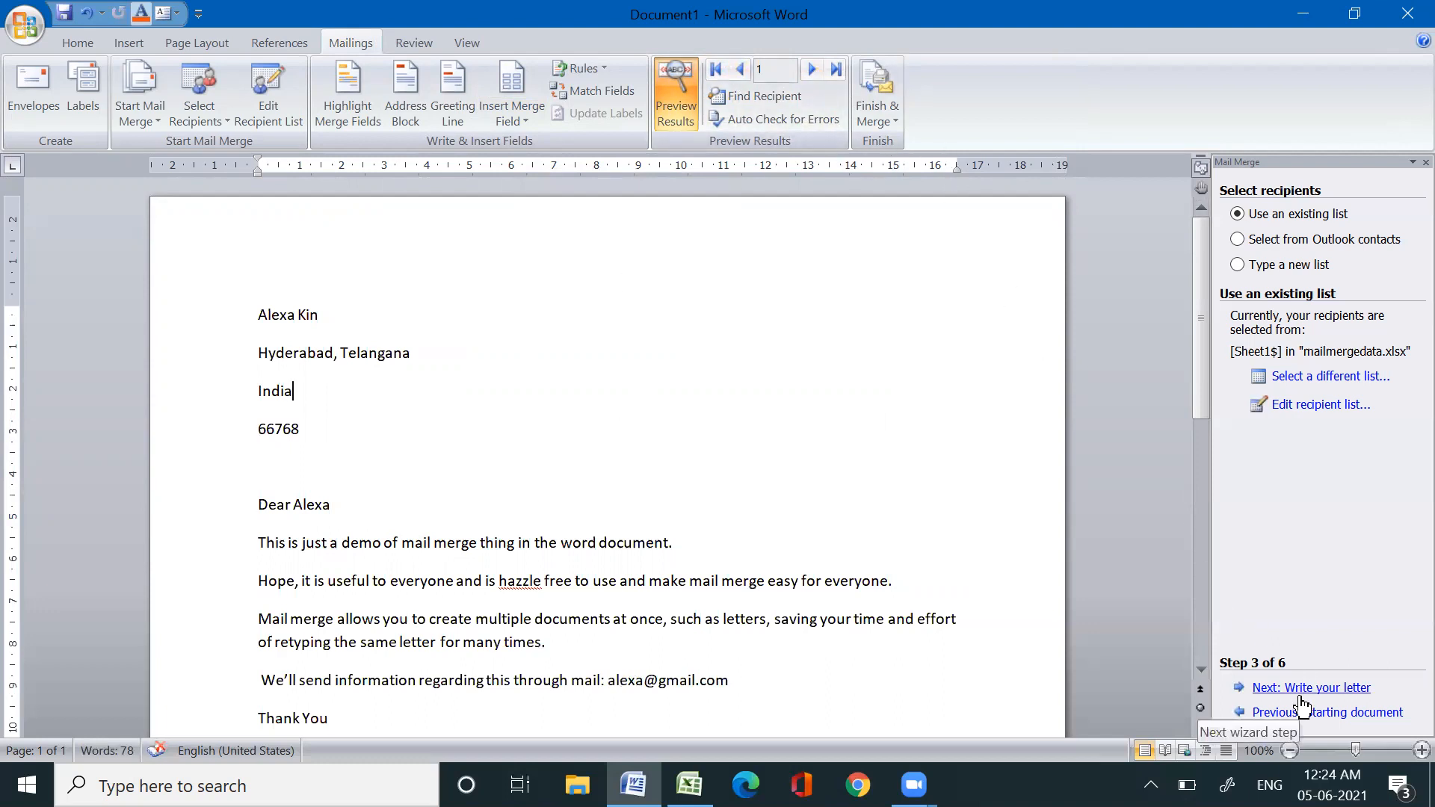
Step: Finish the merge by sending the letters for all records to the printer
{"action": "left_click", "coordinate": [888, 107]}
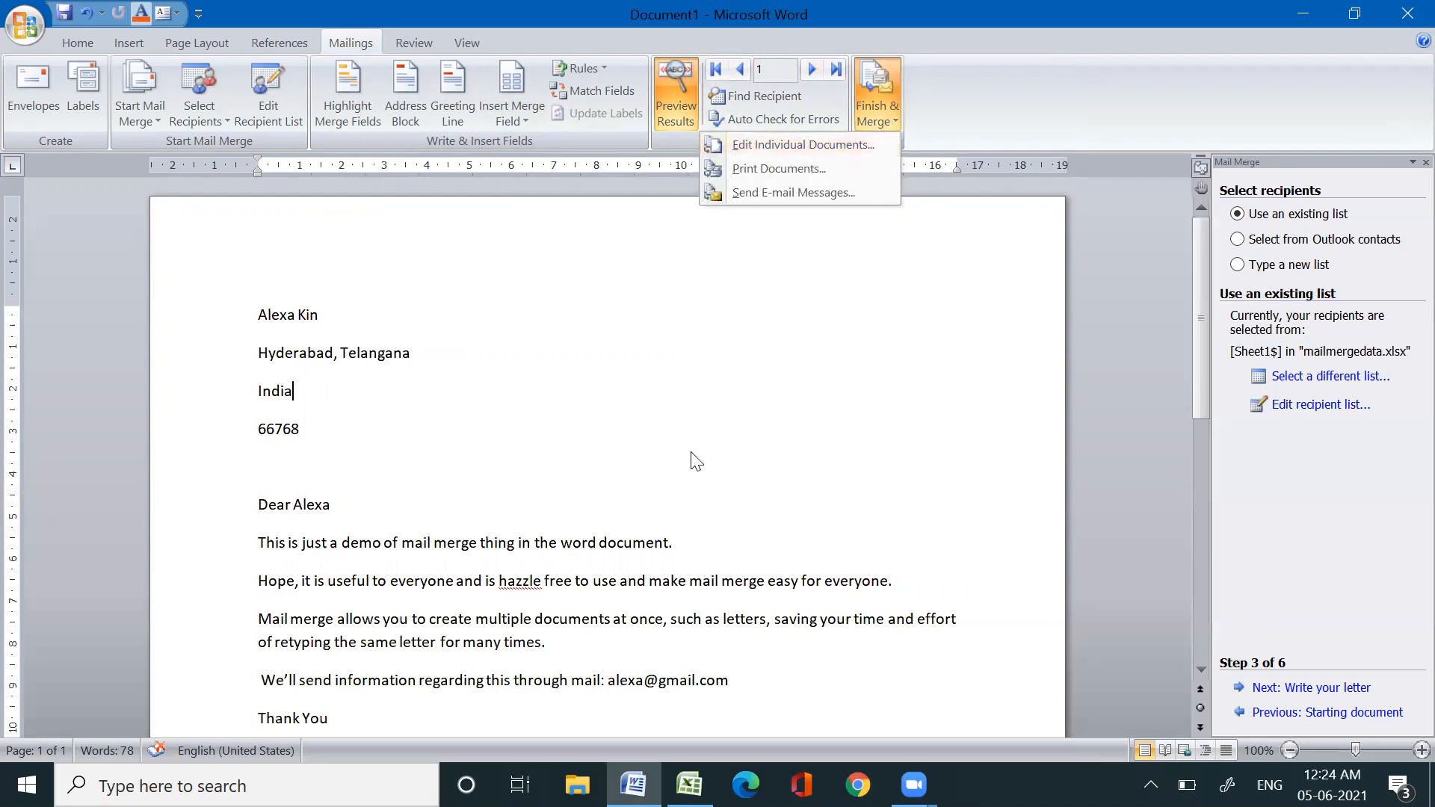
{"action": "left_click", "coordinate": [513, 455]}
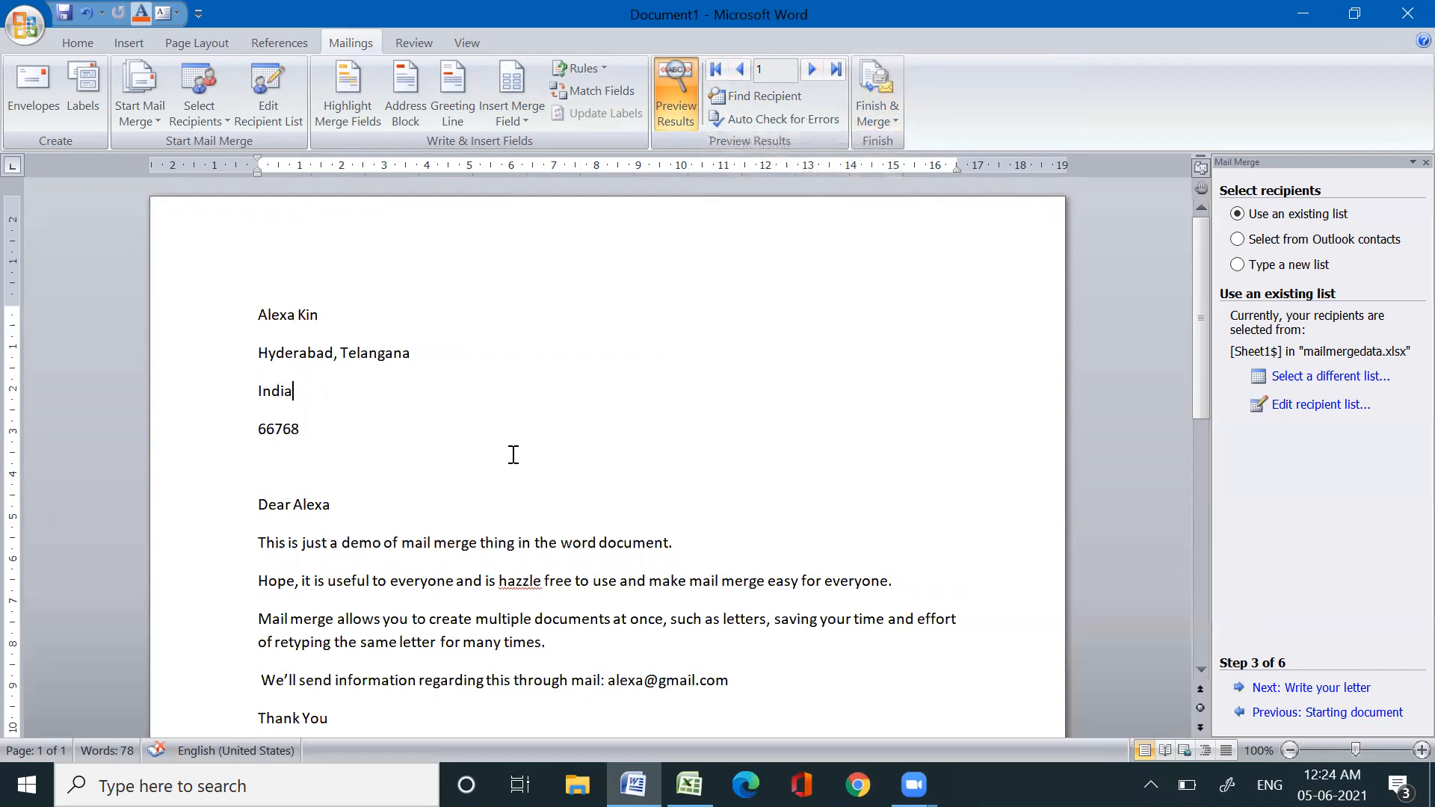
{"action": "left_click", "coordinate": [885, 115]}
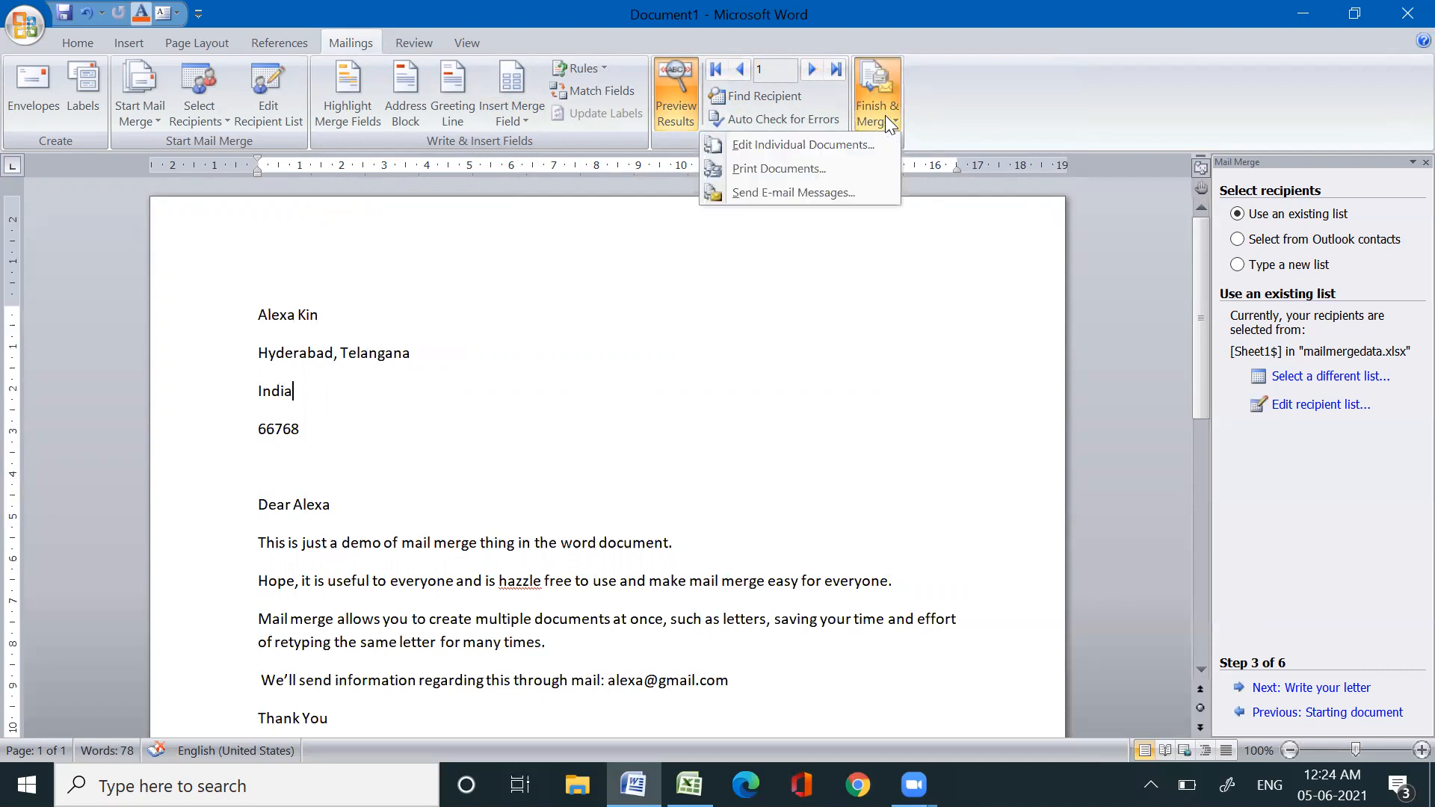
{"action": "left_click", "coordinate": [783, 169]}
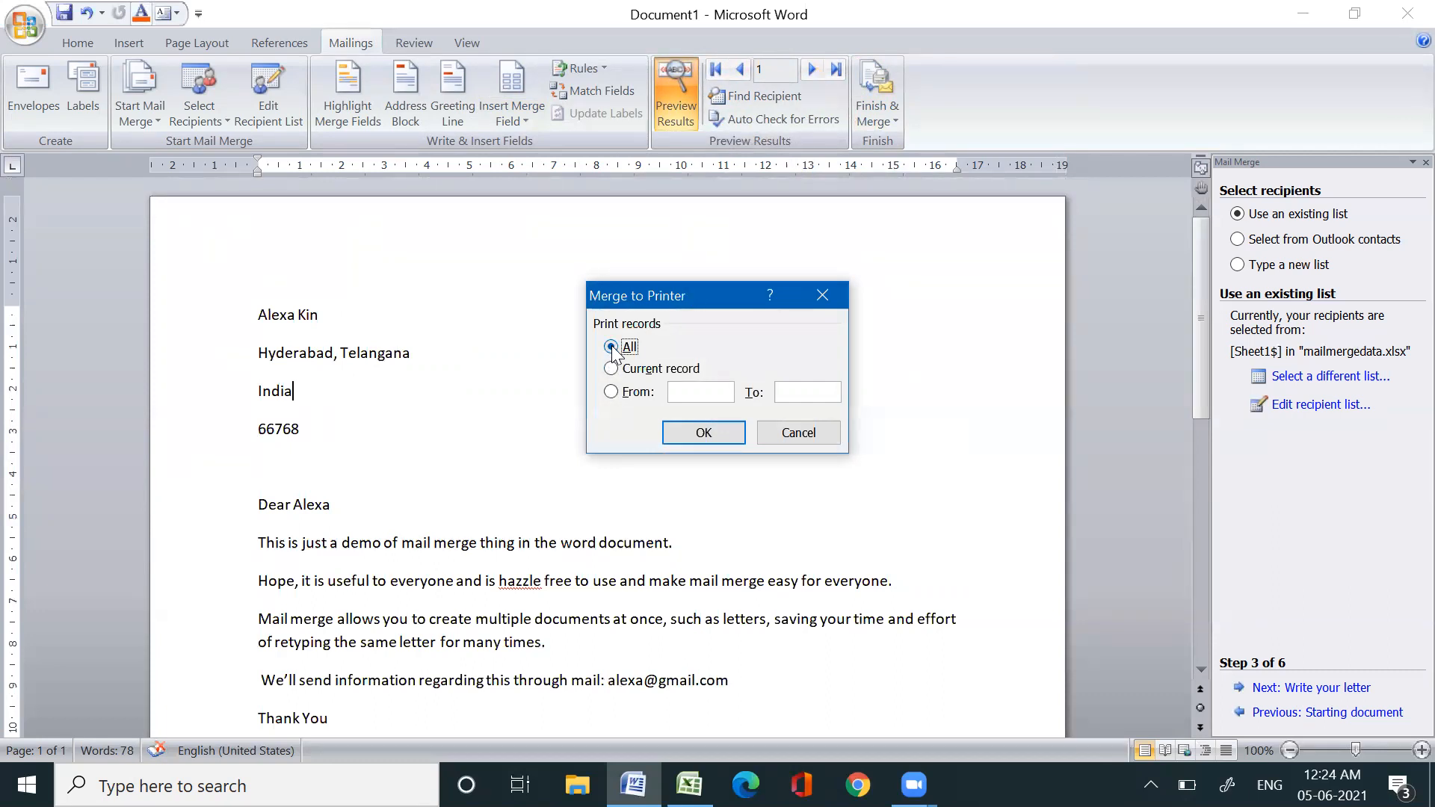
{"action": "left_click", "coordinate": [613, 371]}
{"action": "left_click", "coordinate": [615, 349]}
{"action": "left_click", "coordinate": [714, 432]}
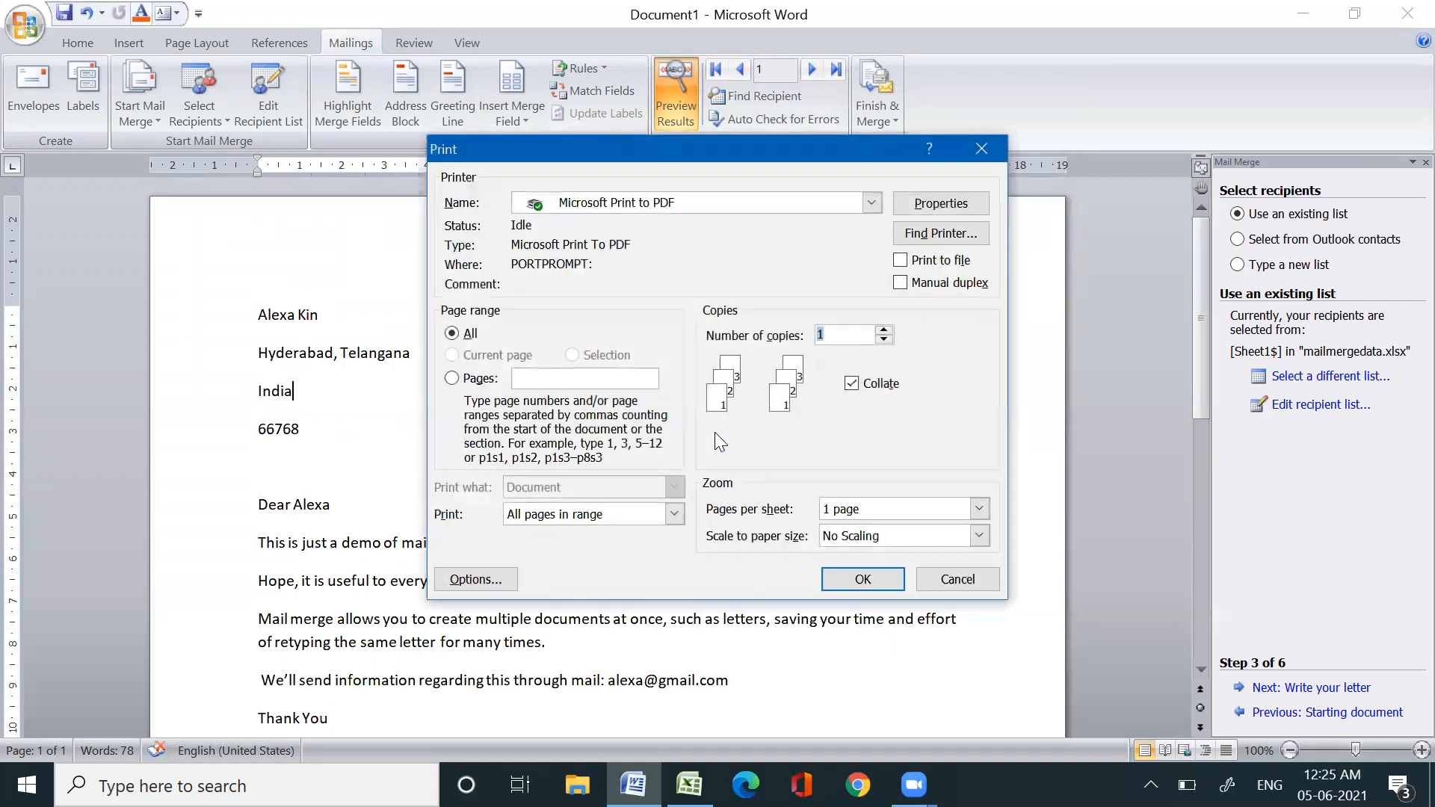
Step: Print the merged letters with Microsoft Print to PDF and save the output in Documents as mdb1
{"action": "left_click", "coordinate": [866, 577]}
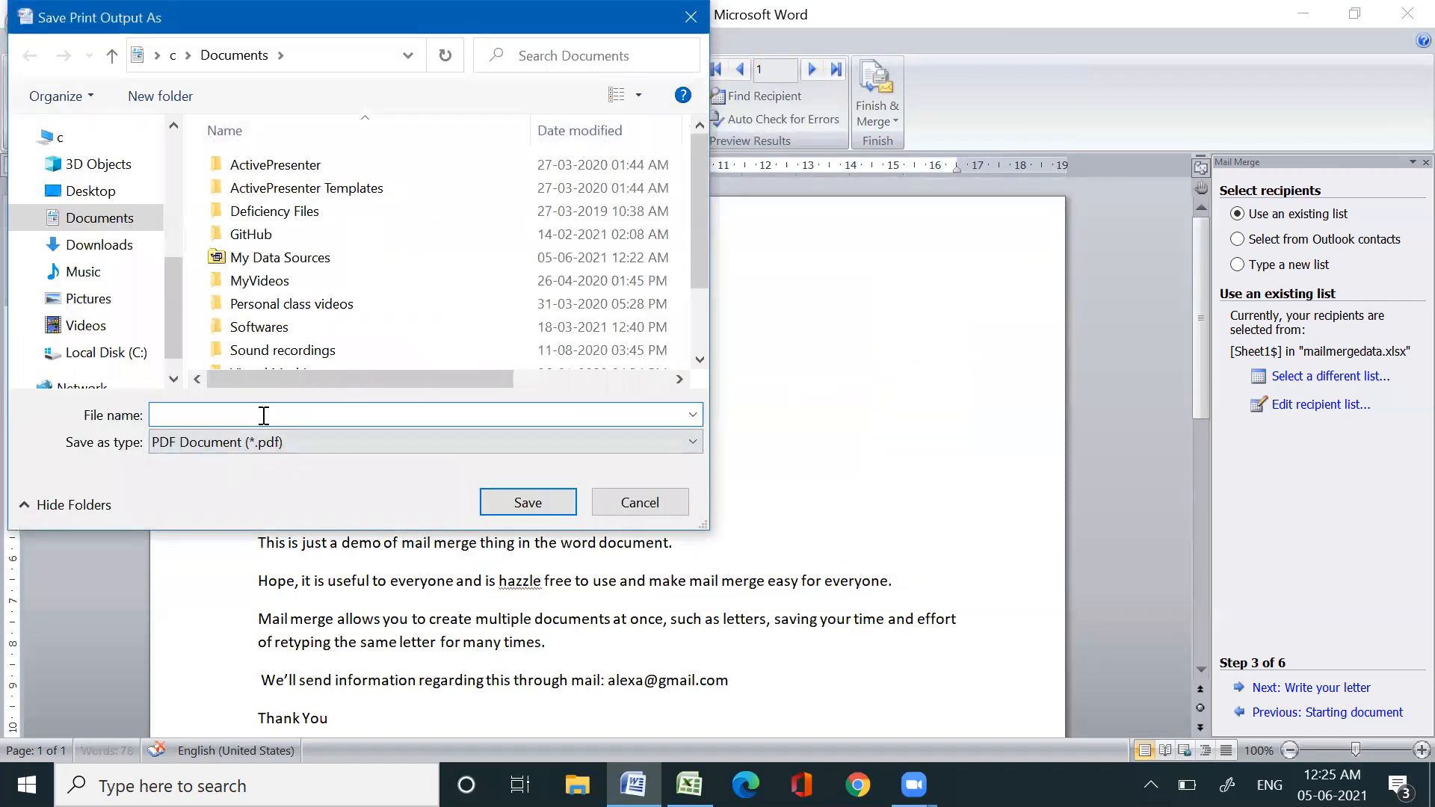
{"action": "type", "text": "mdb"}
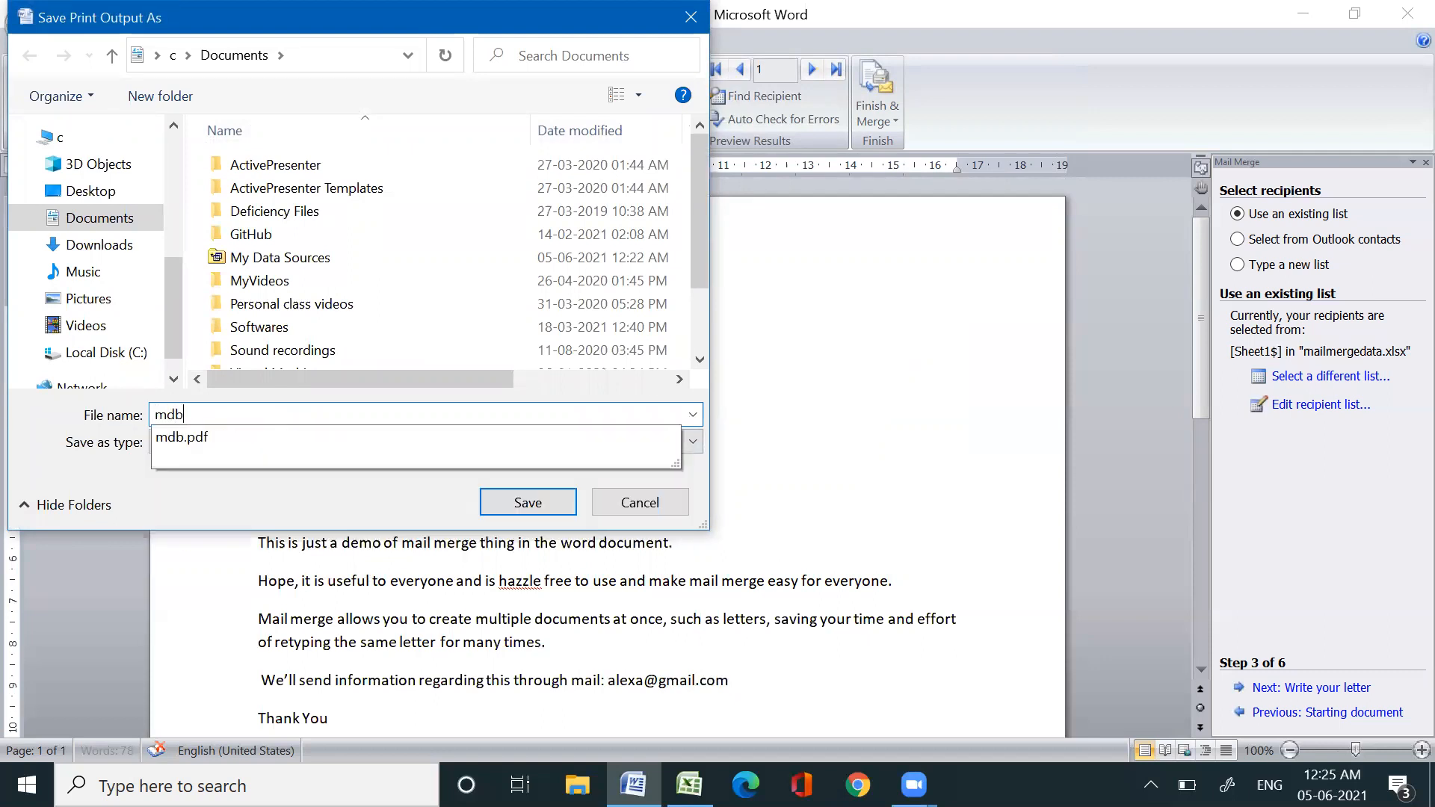
{"action": "type", "text": "1"}
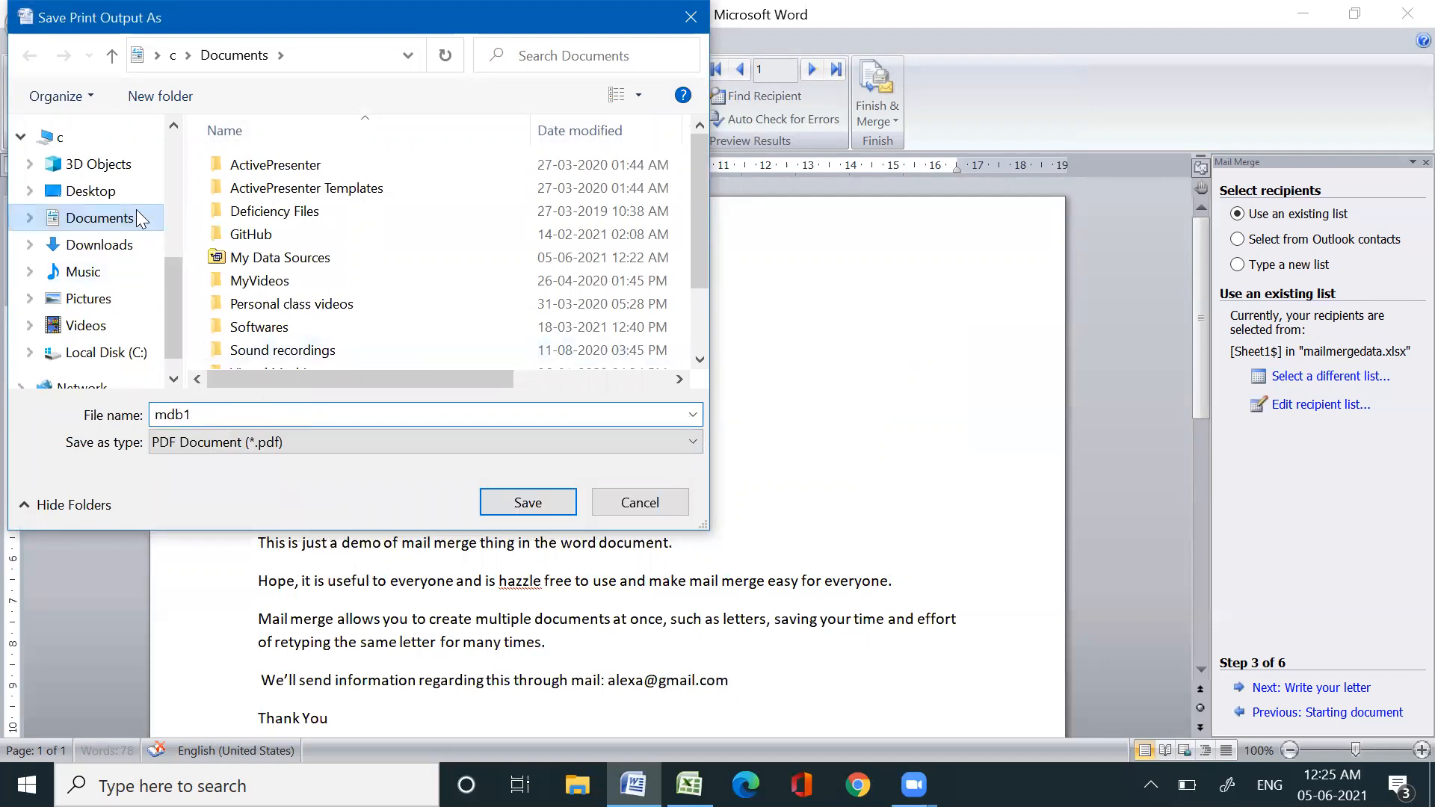
{"action": "left_click", "coordinate": [496, 508]}
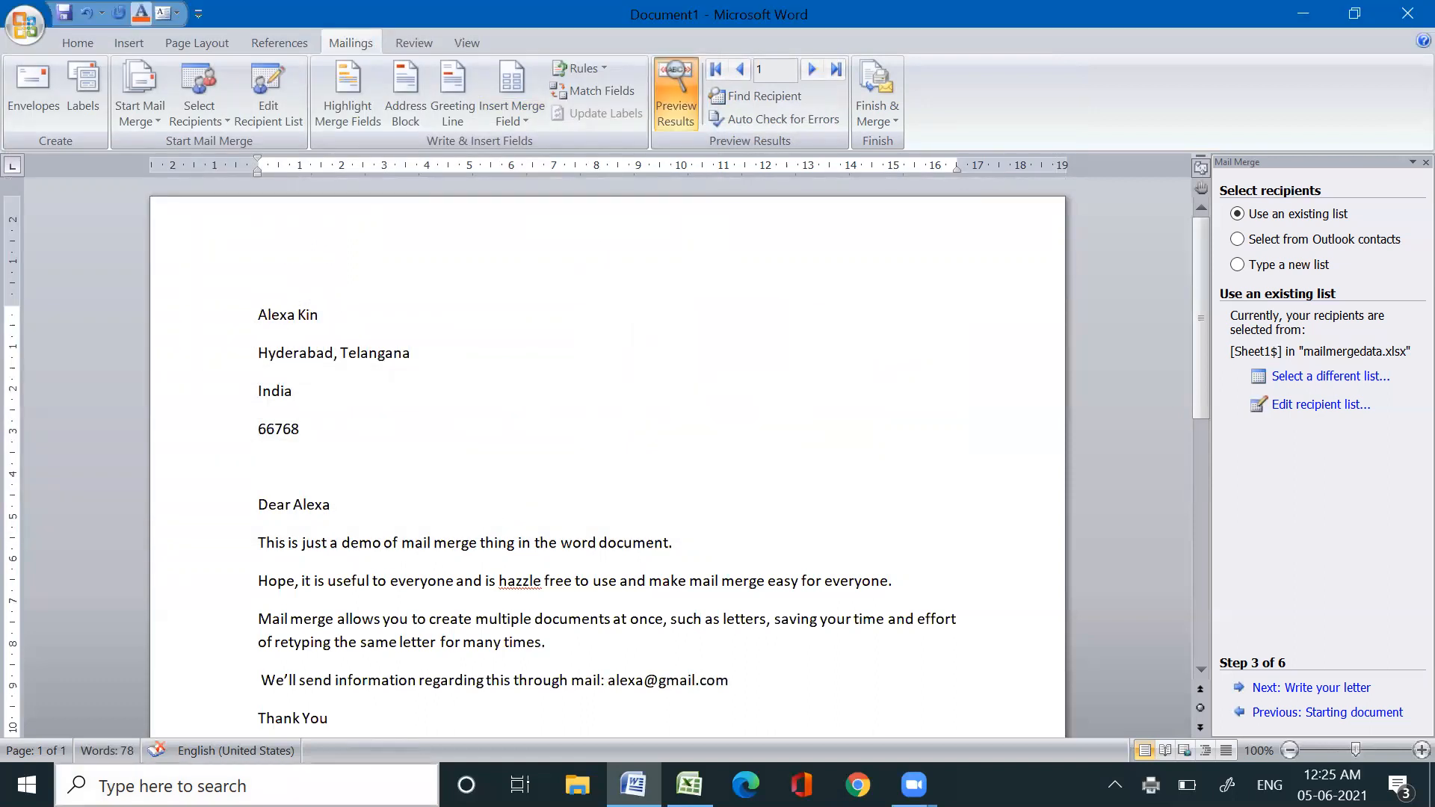
Step: Search Windows for mdb1 and open the saved PDF in Microsoft Edge
{"action": "left_click", "coordinate": [247, 786]}
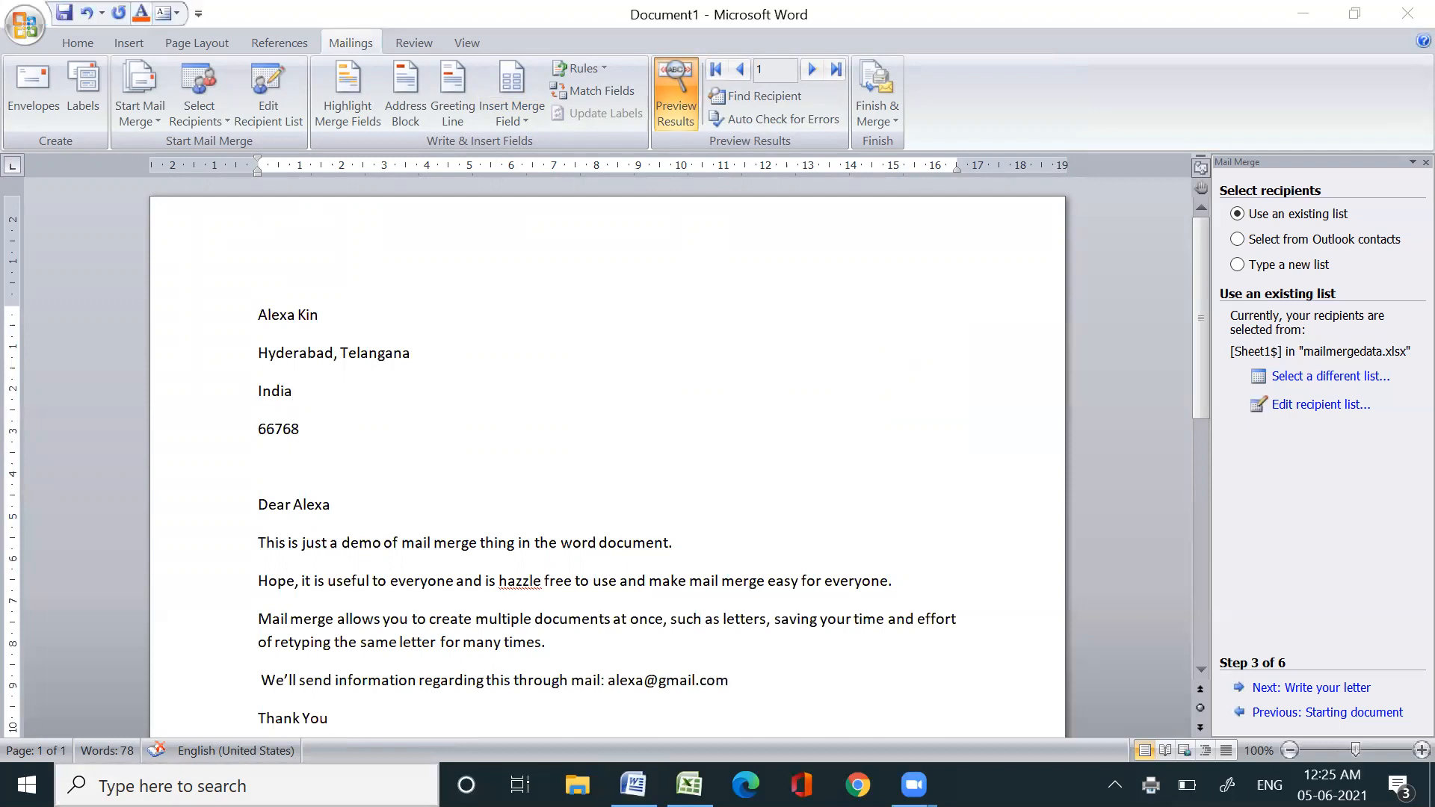
{"action": "type", "text": "mdb1"}
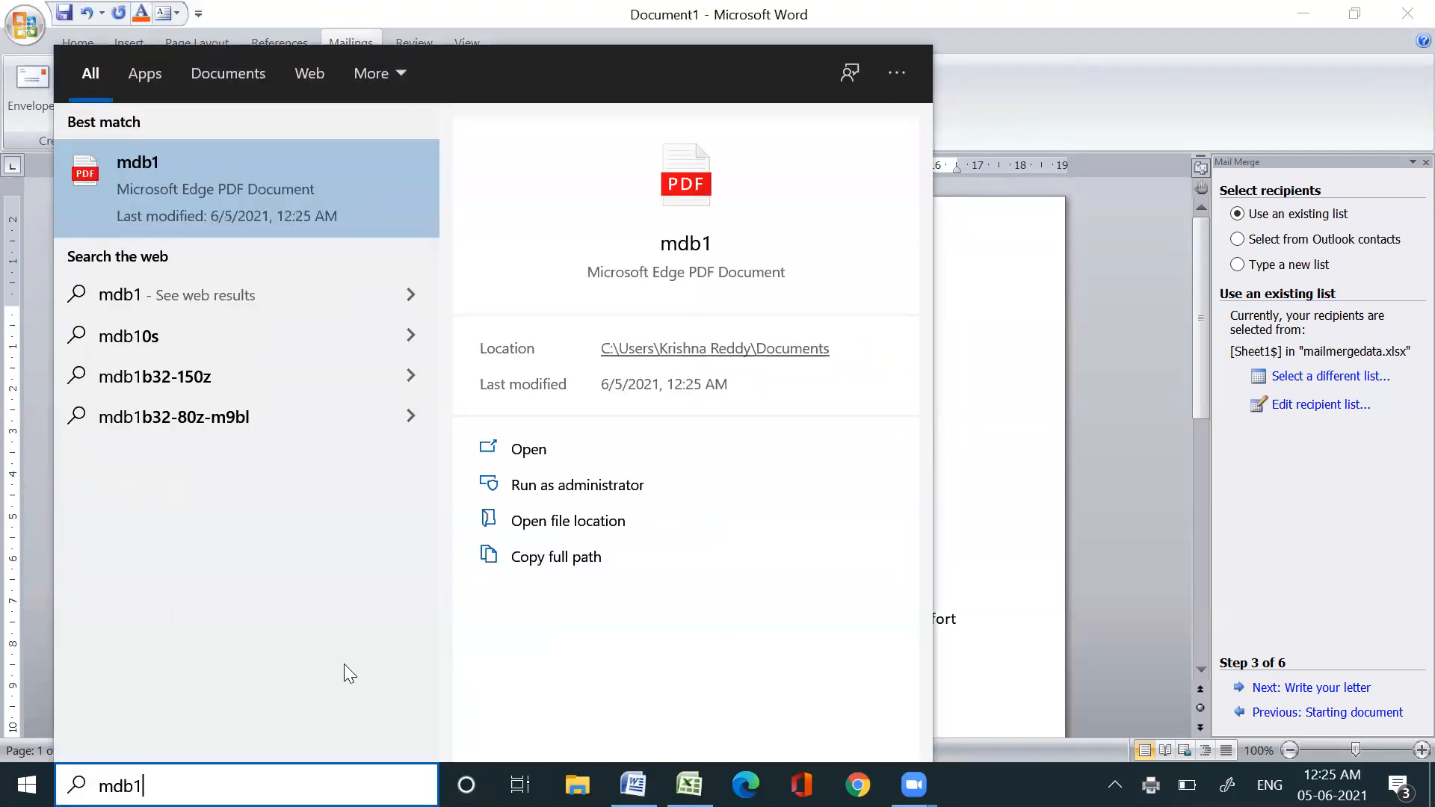
{"action": "left_click", "coordinate": [246, 176]}
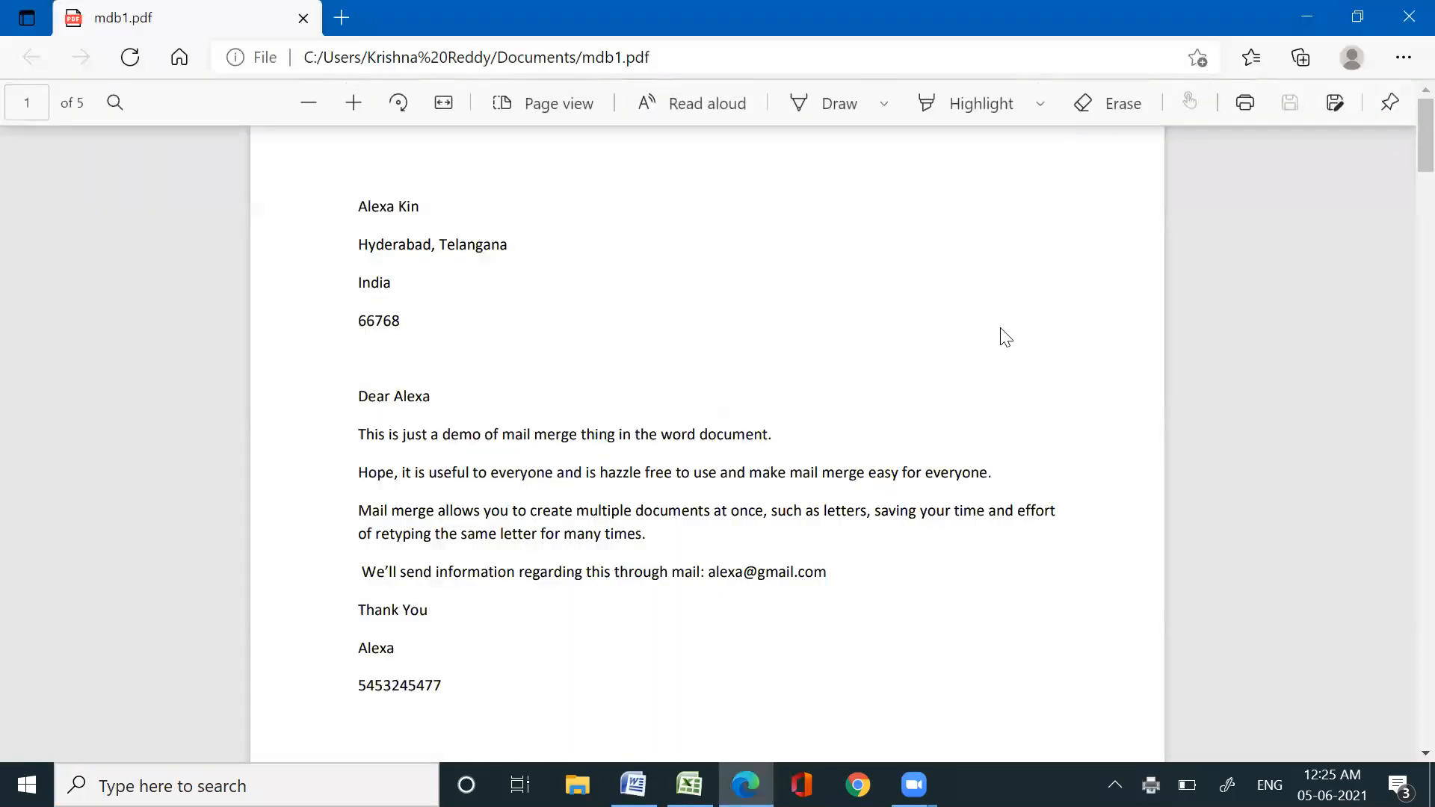
Step: Look through the pages of the merged PDF, checking each letter's recipient details and the shared body text
{"action": "scroll", "coordinate": [1405, 159], "scroll_direction": "down", "scroll_amount": 5}
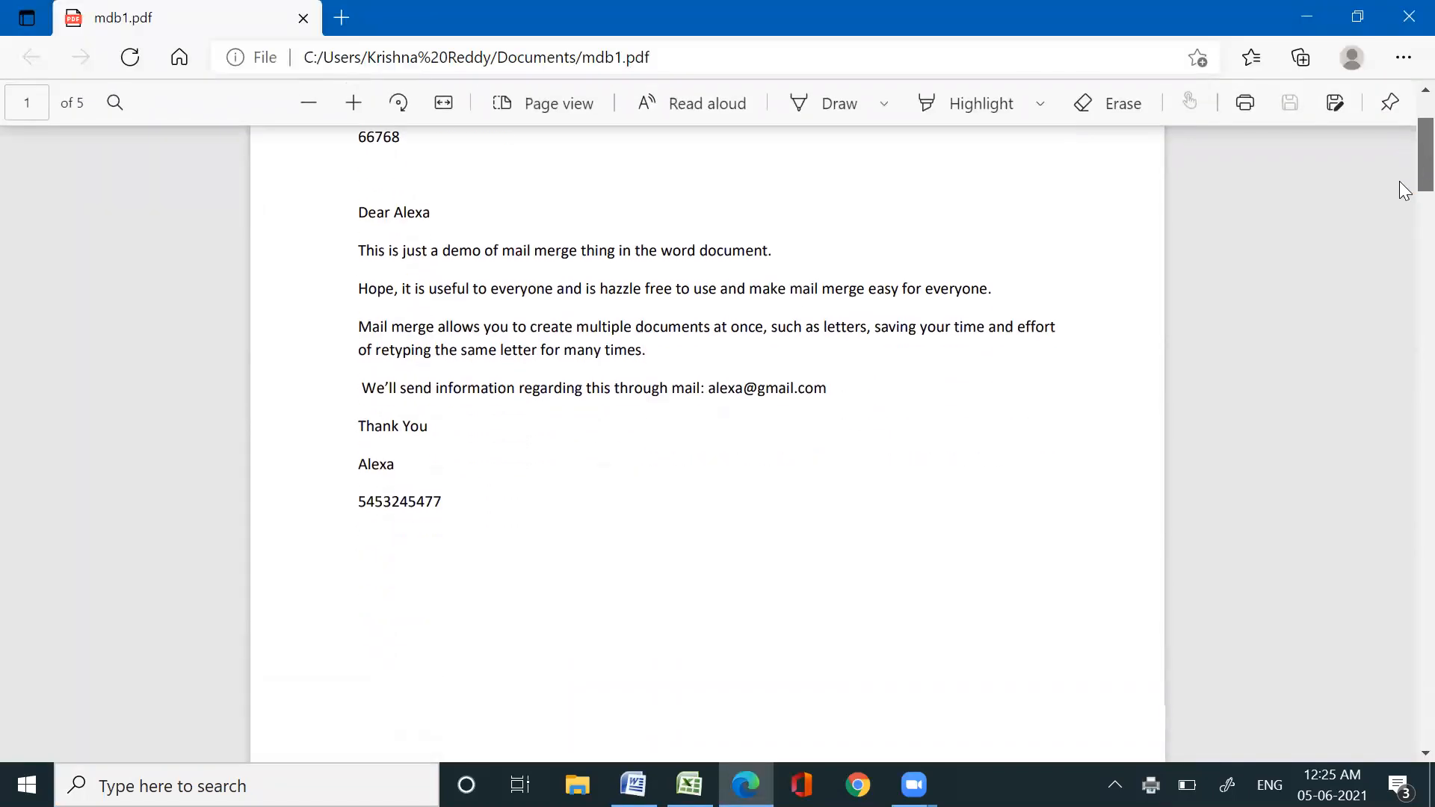
{"action": "scroll", "coordinate": [1404, 157], "scroll_direction": "up", "scroll_amount": 5}
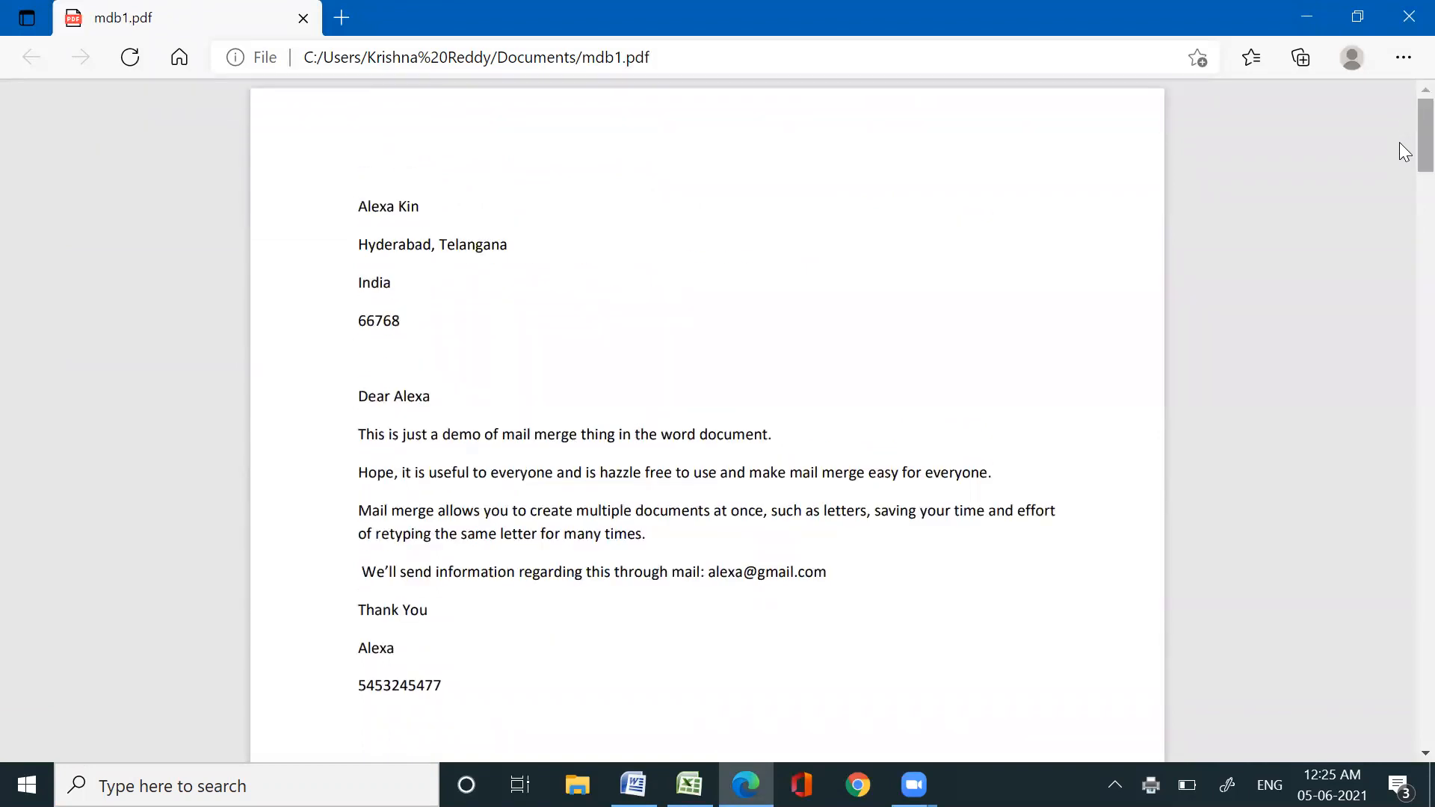
{"action": "scroll", "coordinate": [1405, 152], "scroll_direction": "down", "scroll_amount": 2}
{"action": "scroll", "coordinate": [1404, 152], "scroll_direction": "up", "scroll_amount": 2}
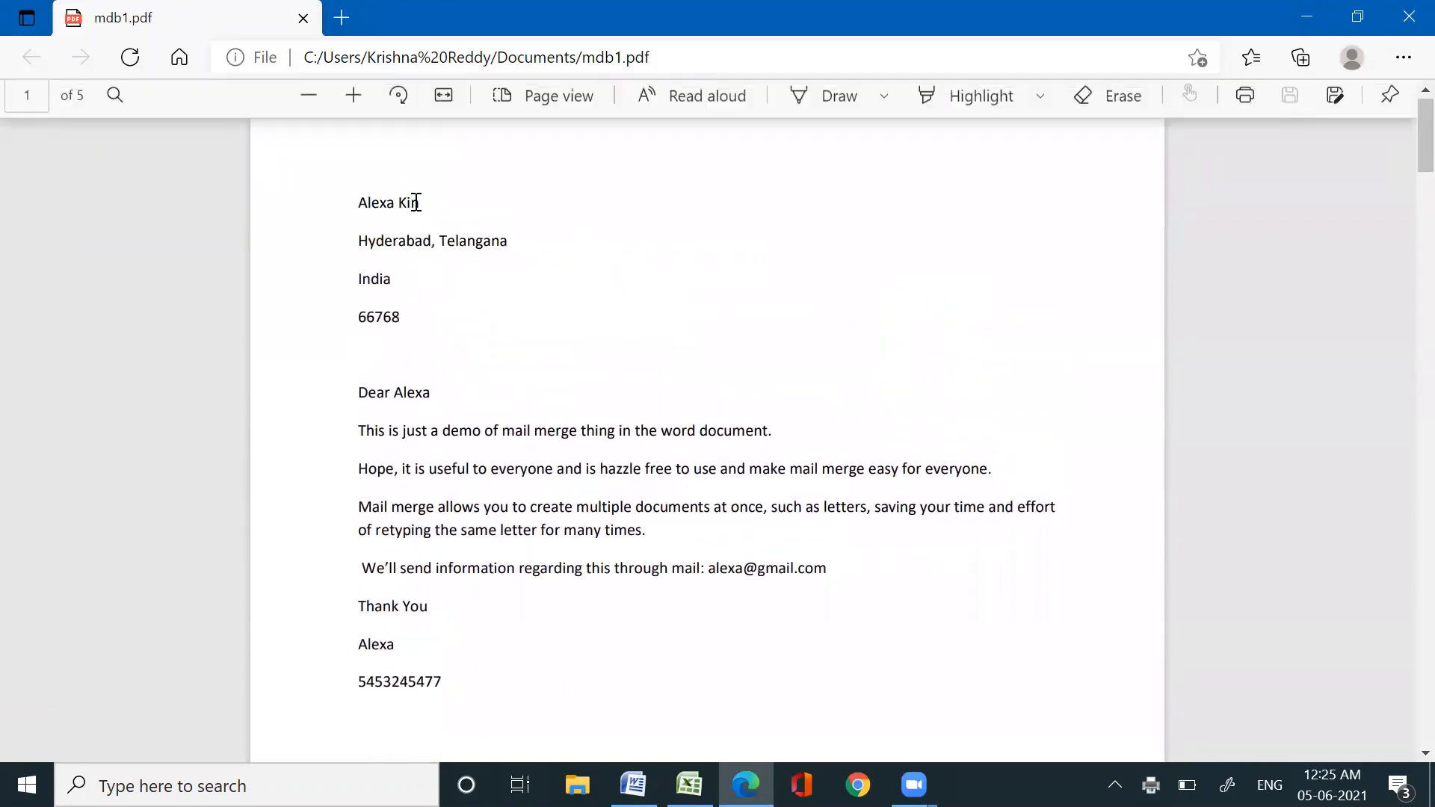
{"action": "left_click_drag", "start_coordinate": [420, 203], "coordinate": [458, 212]}
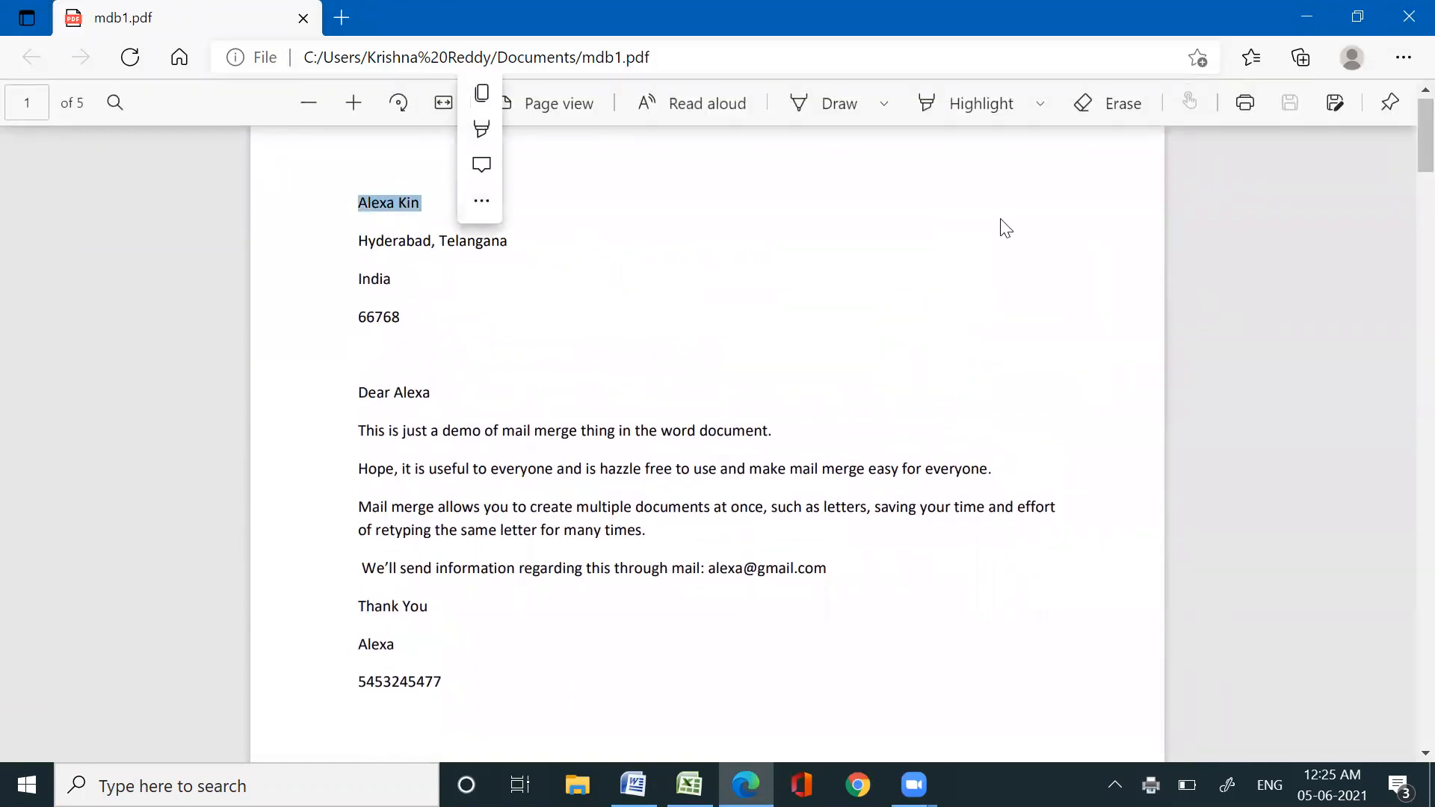
{"action": "left_click", "coordinate": [1265, 245]}
{"action": "left_click_drag", "start_coordinate": [1398, 134], "coordinate": [1399, 454]}
{"action": "scroll", "coordinate": [1399, 553], "scroll_direction": "up", "scroll_amount": 10}
{"action": "scroll", "coordinate": [1393, 474], "scroll_direction": "down", "scroll_amount": 5}
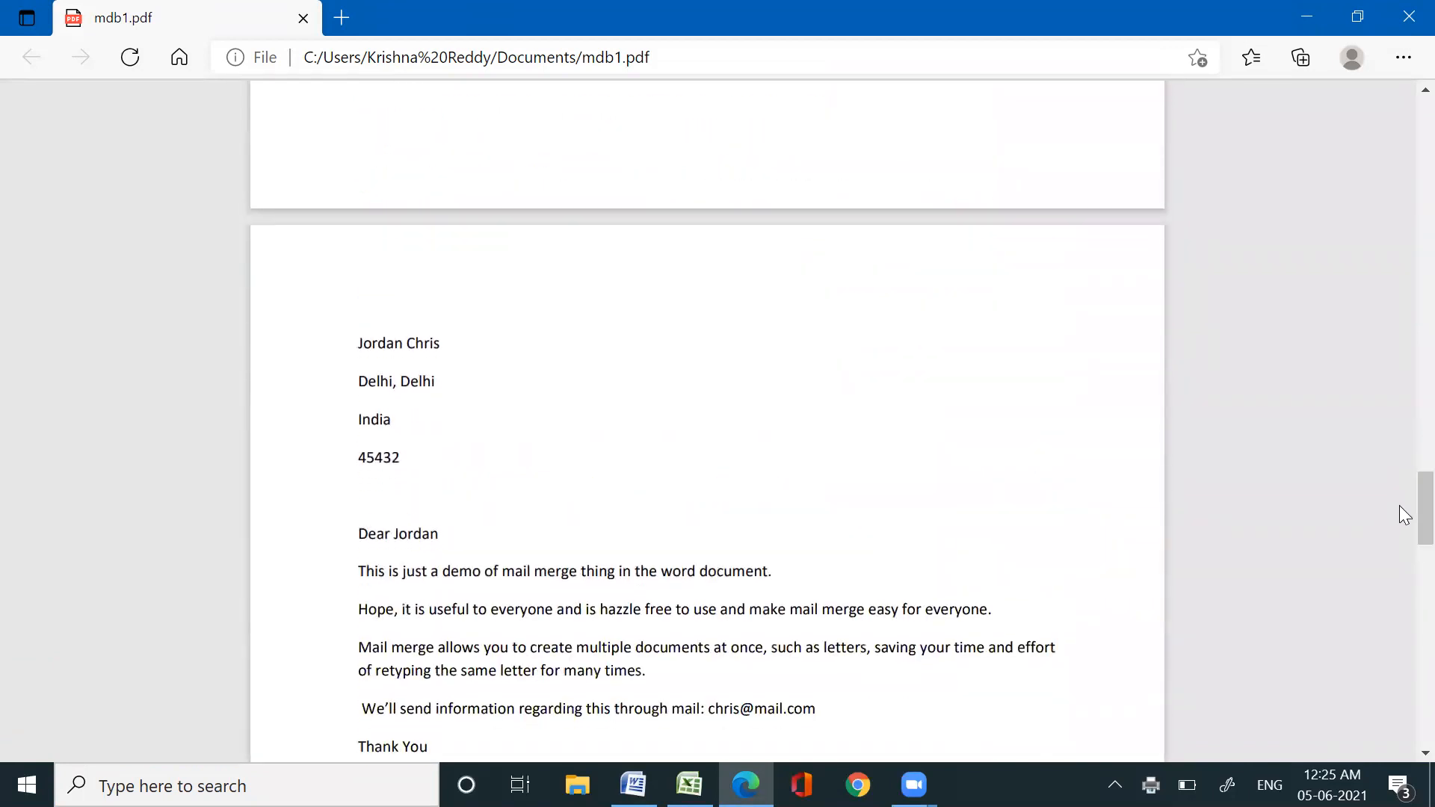
{"action": "scroll", "coordinate": [1399, 516], "scroll_direction": "down", "scroll_amount": 8}
{"action": "scroll", "coordinate": [1403, 598], "scroll_direction": "down", "scroll_amount": 12}
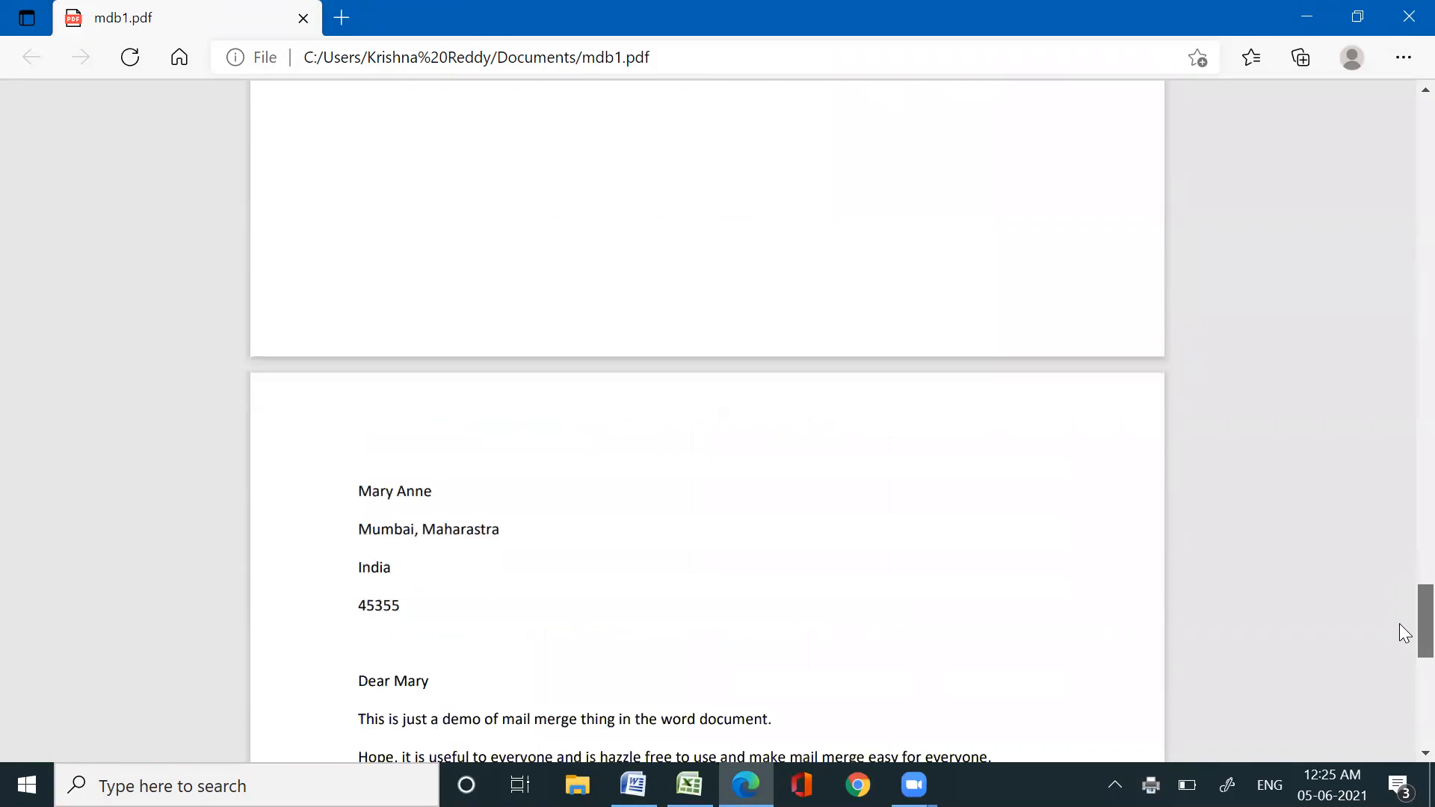
{"action": "scroll", "coordinate": [1403, 641], "scroll_direction": "up", "scroll_amount": 20}
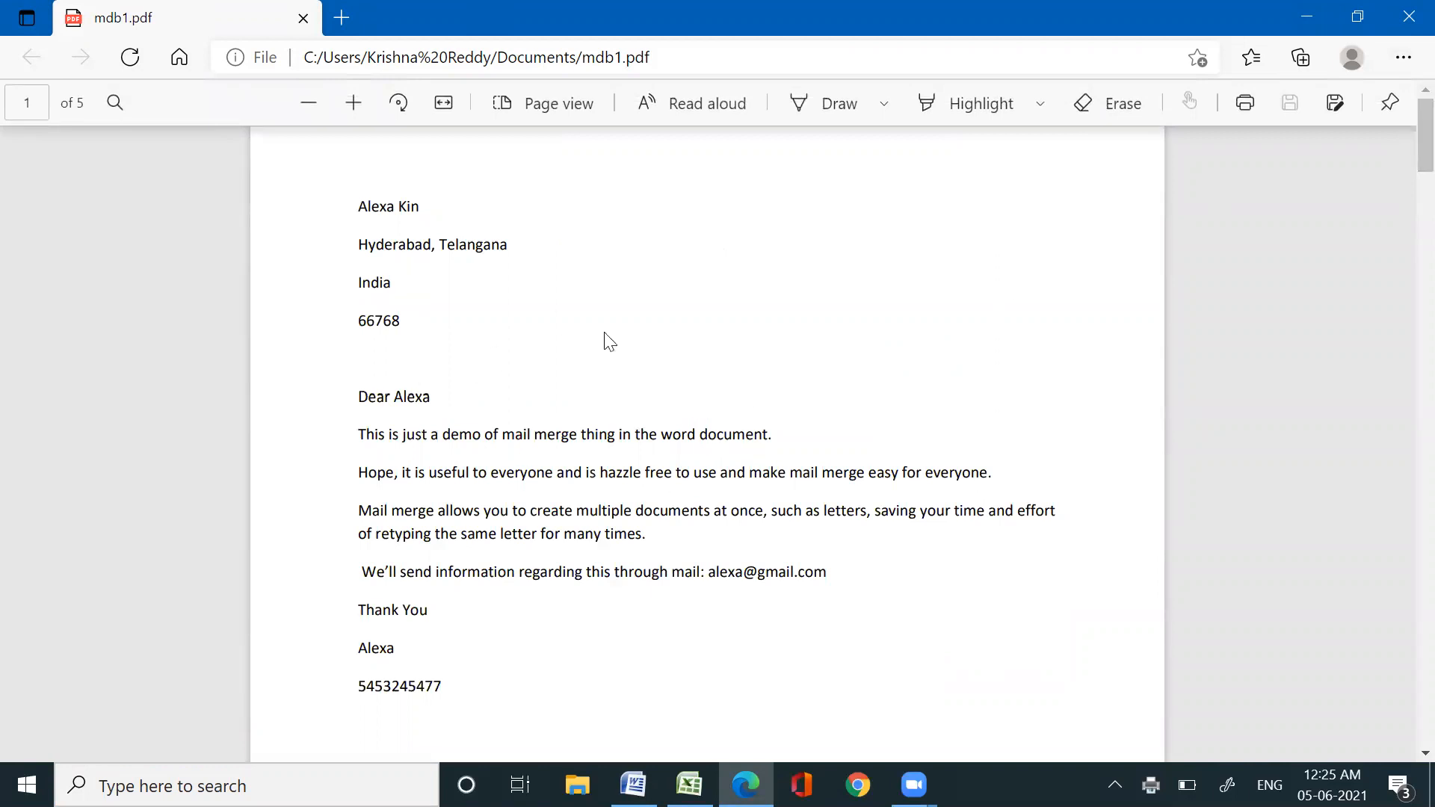
{"action": "left_click_drag", "start_coordinate": [358, 432], "coordinate": [704, 571]}
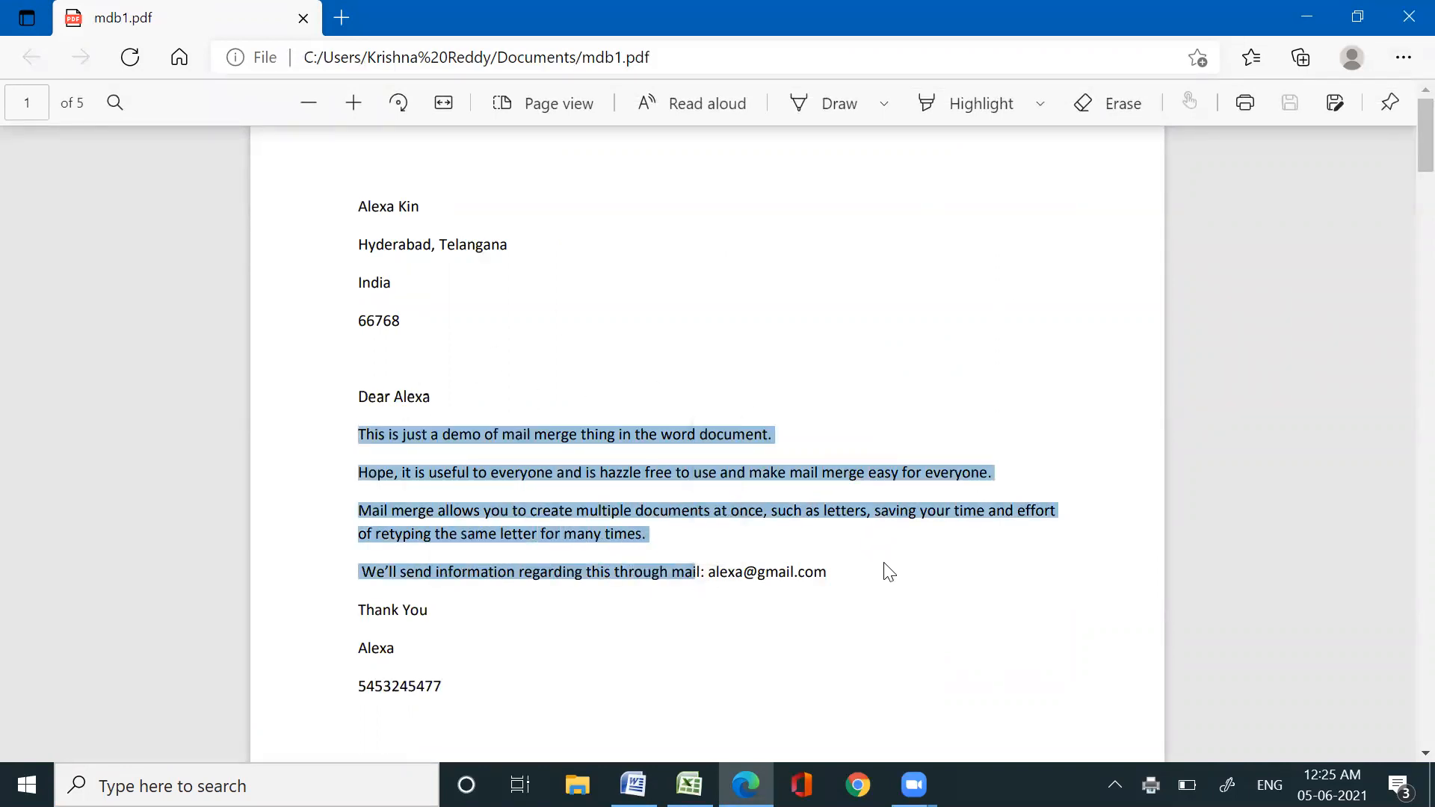